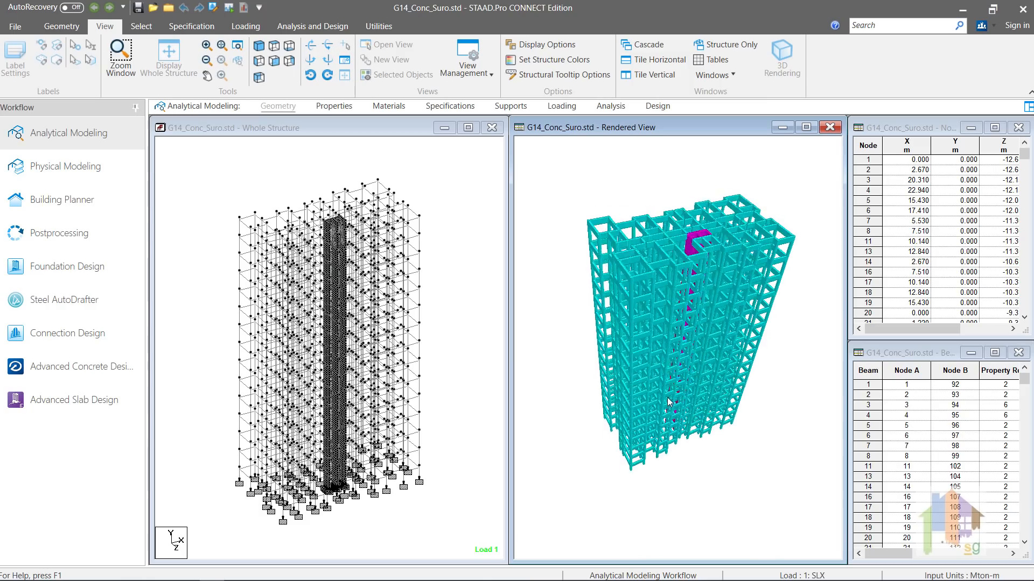
click(276, 49)
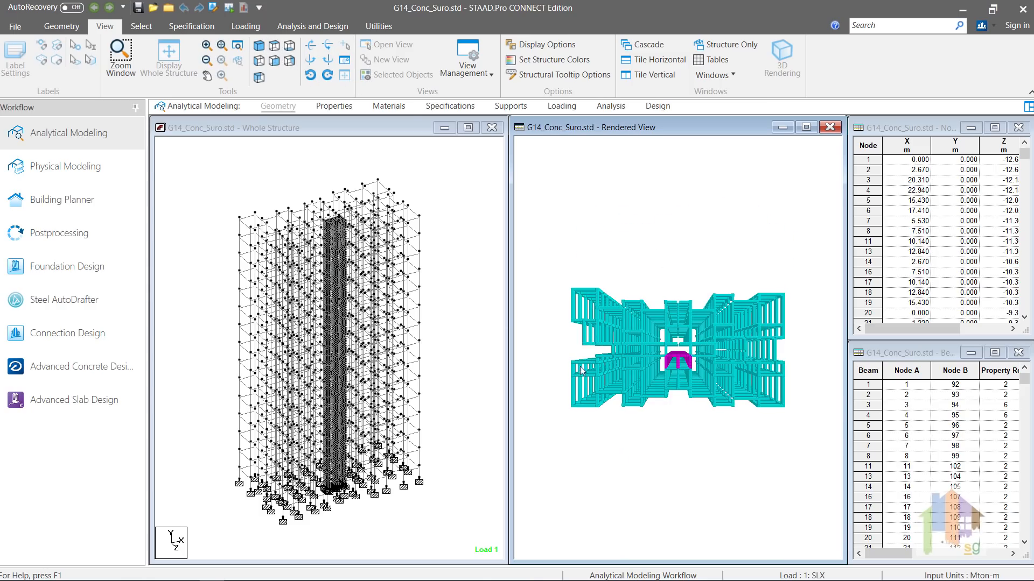
click(259, 46)
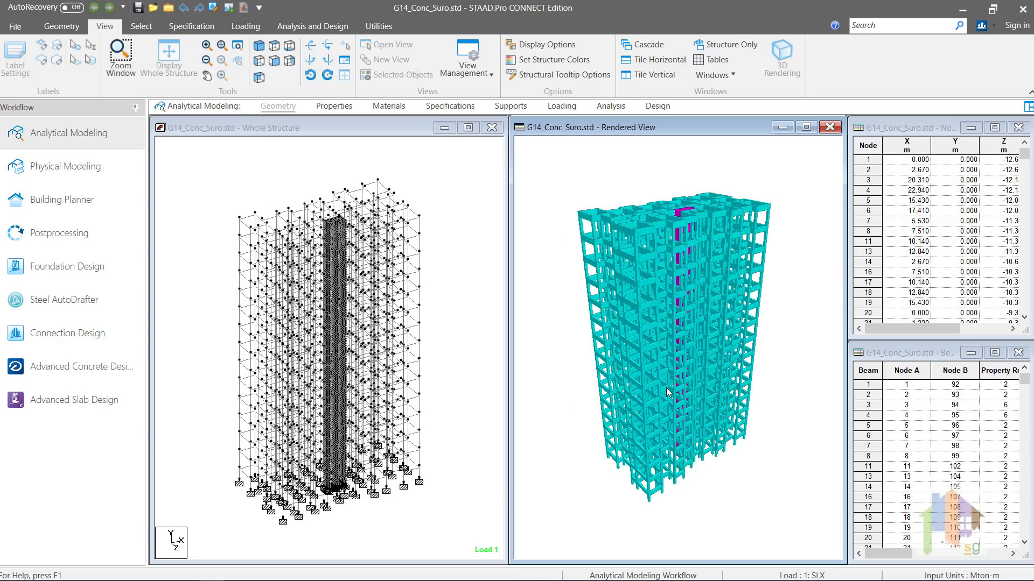
mouse_move(679, 377)
mouse_down()
mouse_move(695, 366)
mouse_move(672, 360)
mouse_up()
drag(698, 394, 681, 393)
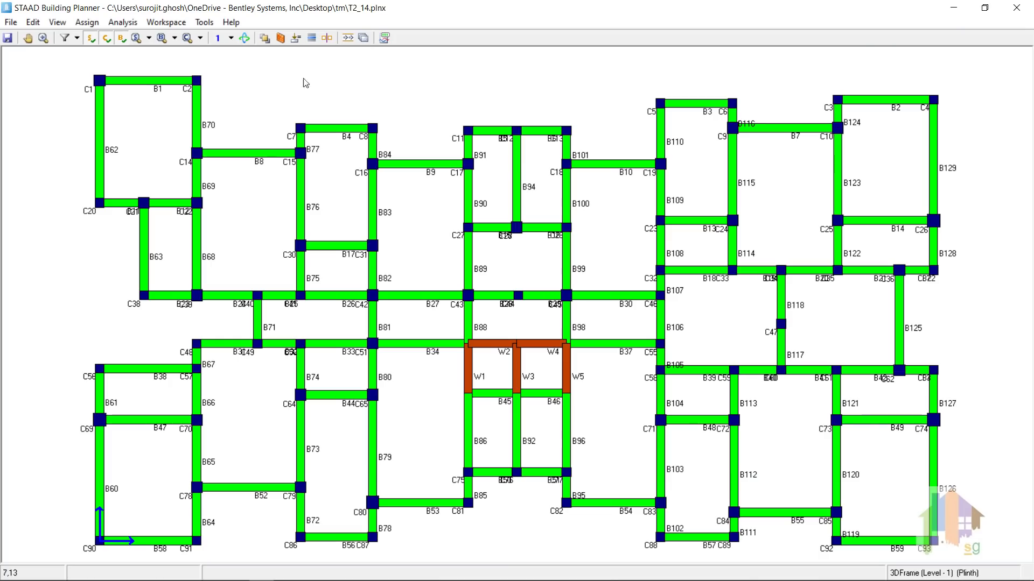
click(87, 22)
click(124, 87)
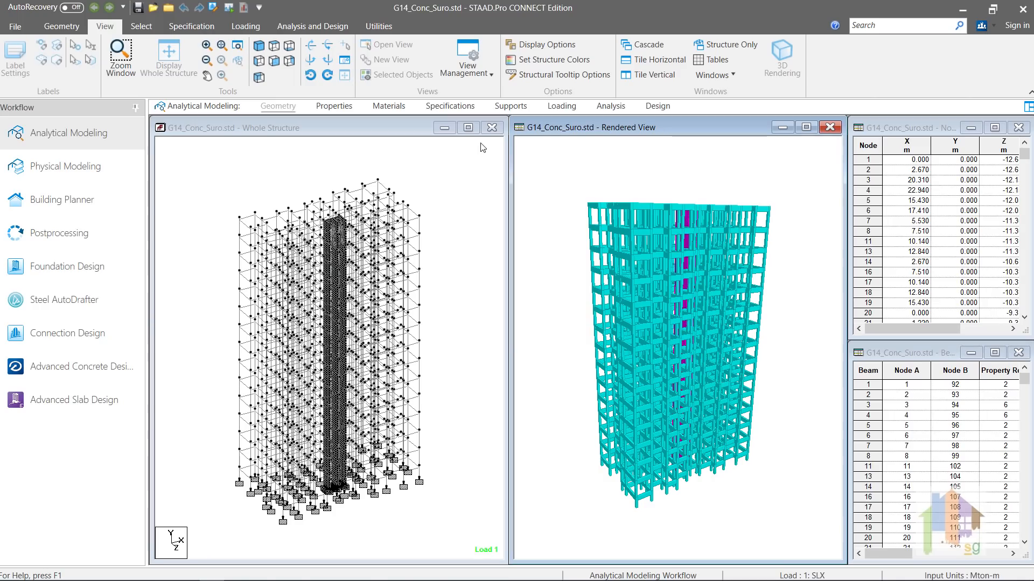
Step: Show the Parametric Models list with MESHED SURFACE 1 [WALL] expanded
click(64, 26)
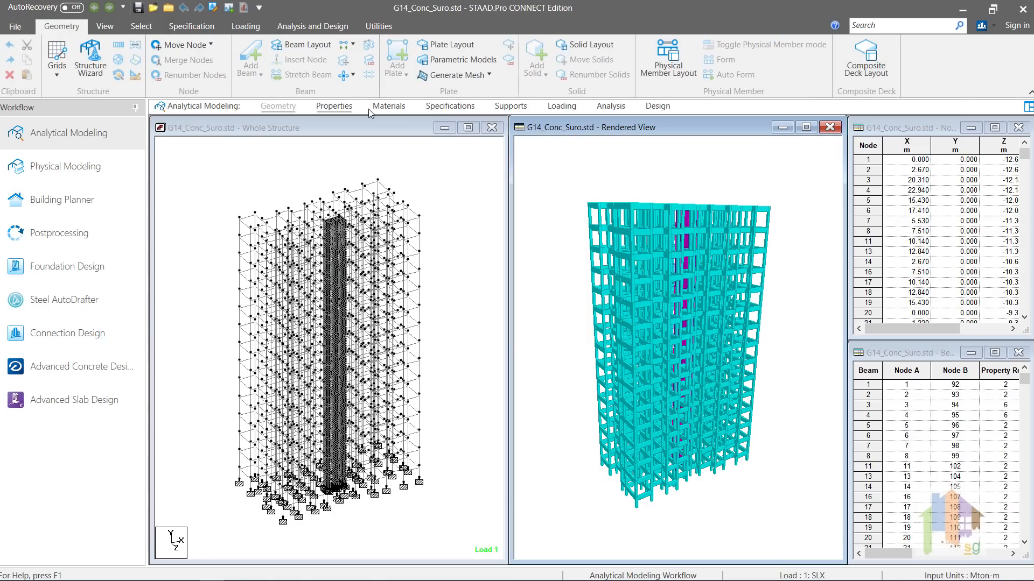
click(458, 59)
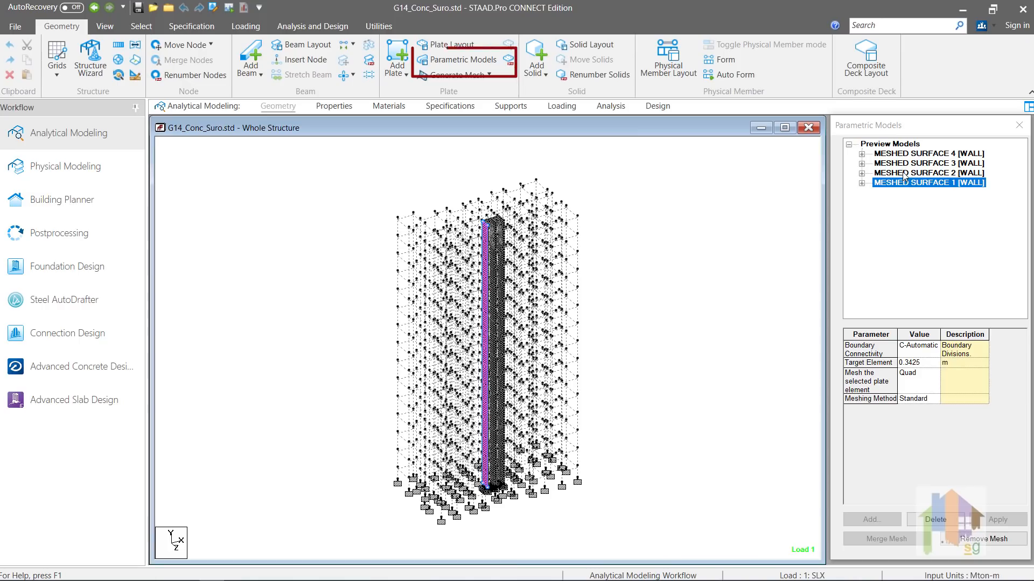
click(862, 183)
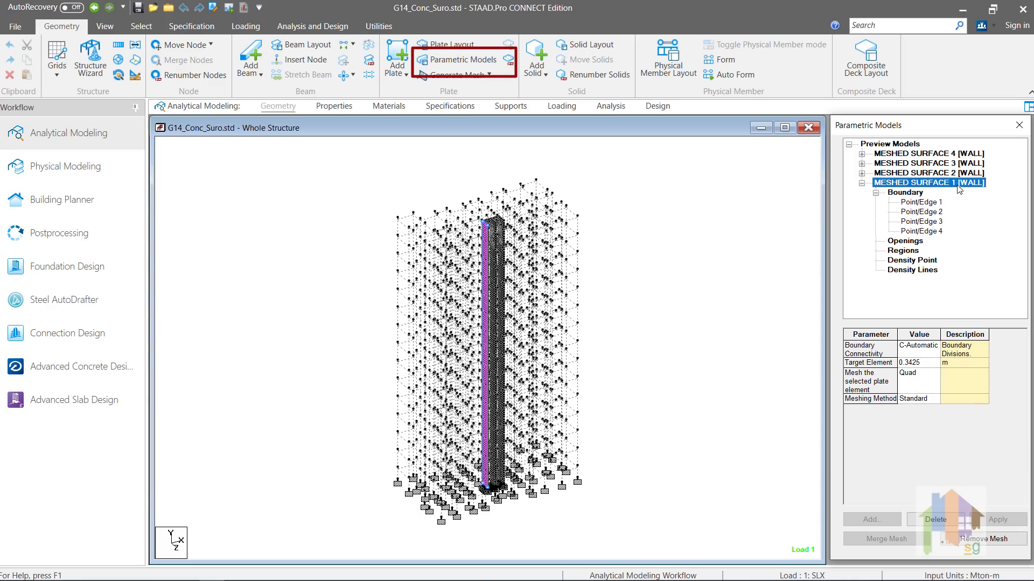
click(767, 220)
click(898, 150)
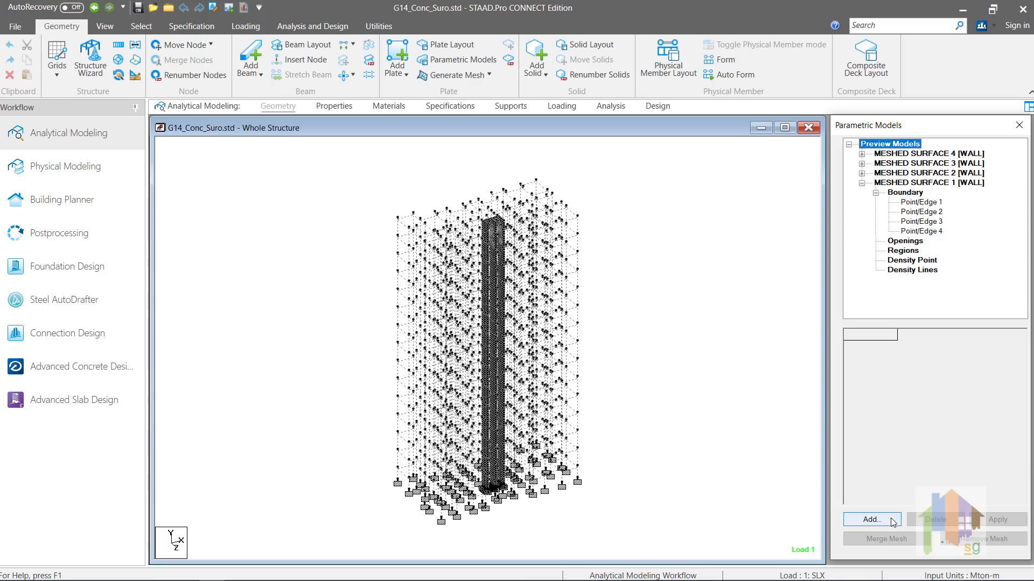
Step: Start adding a Wall-type parametric model, then cancel it and return to Geometry
click(871, 520)
click(690, 210)
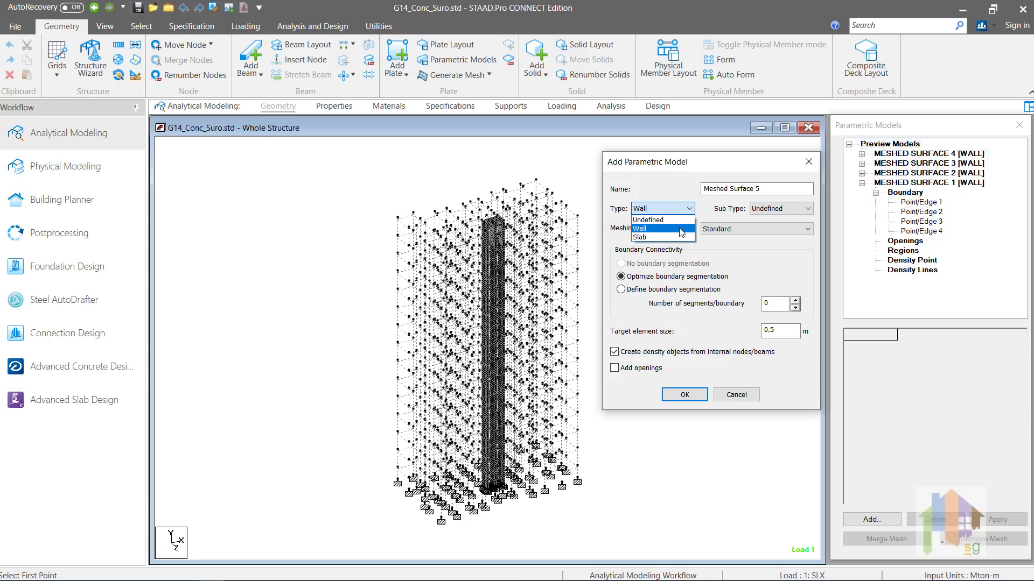
click(682, 229)
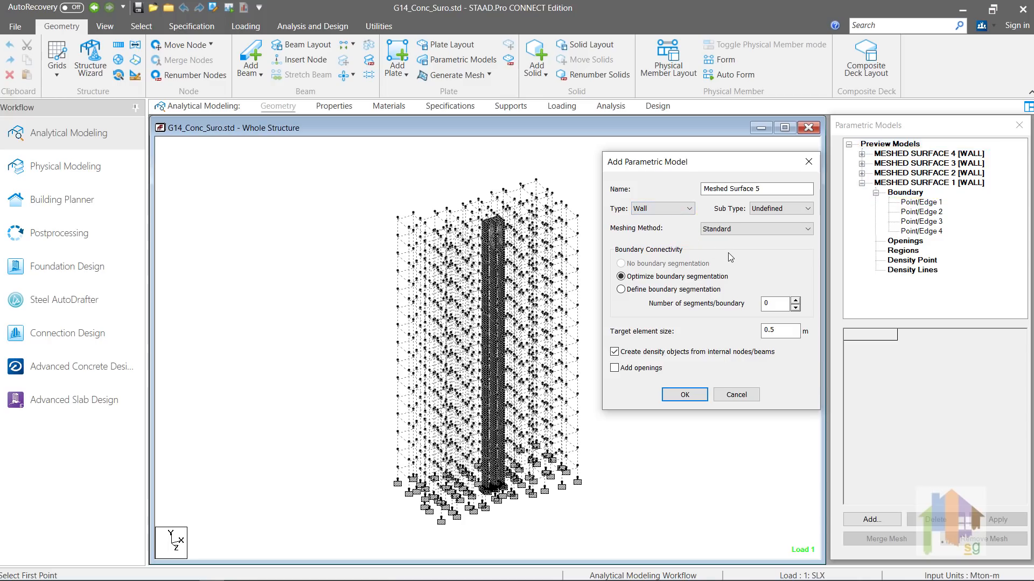
click(737, 396)
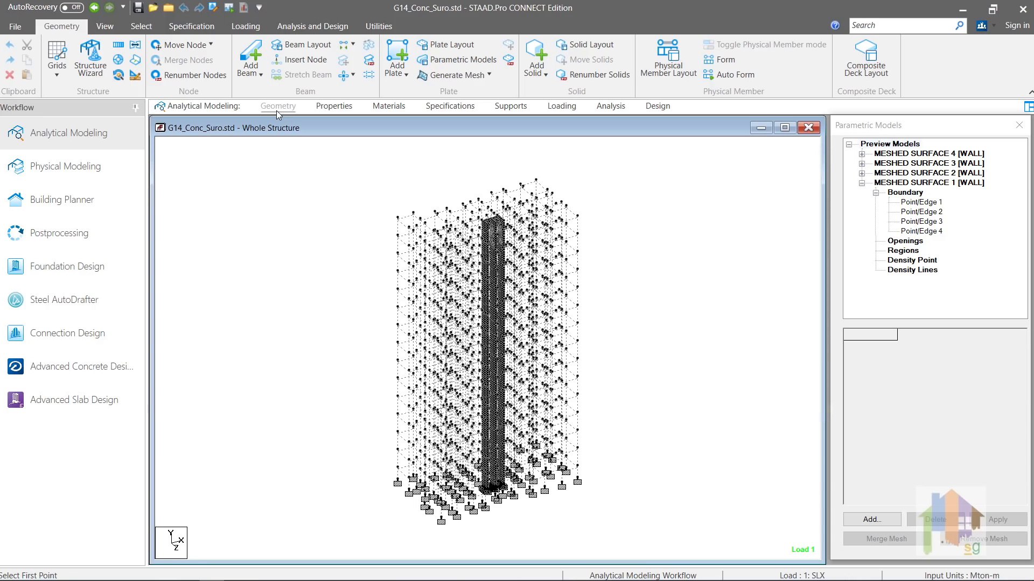
click(277, 110)
Step: Inspect the Load Cases Details, viewing the 3 : WLX wind load and 5 : DEAD LOAD entries
click(568, 109)
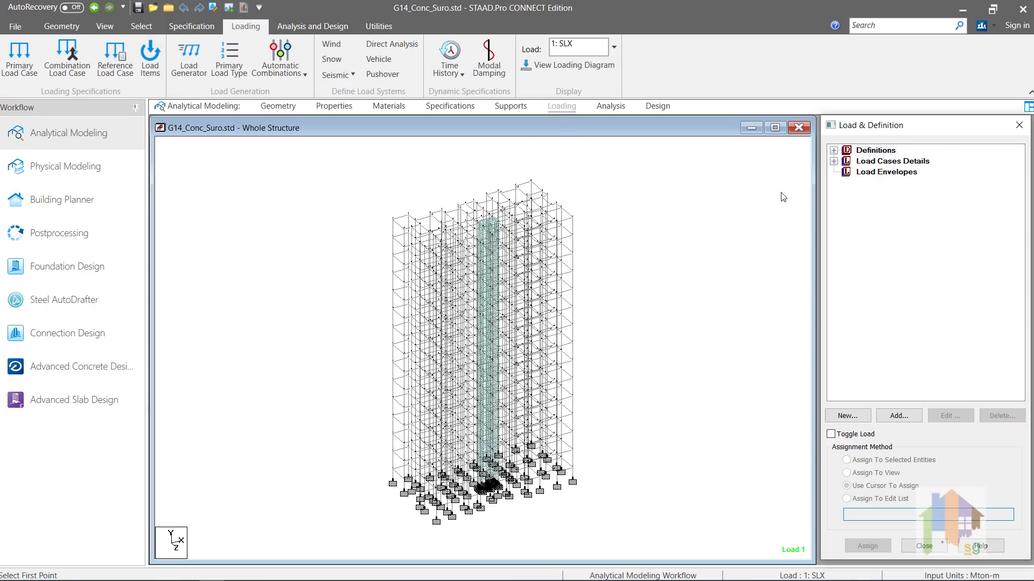
click(838, 159)
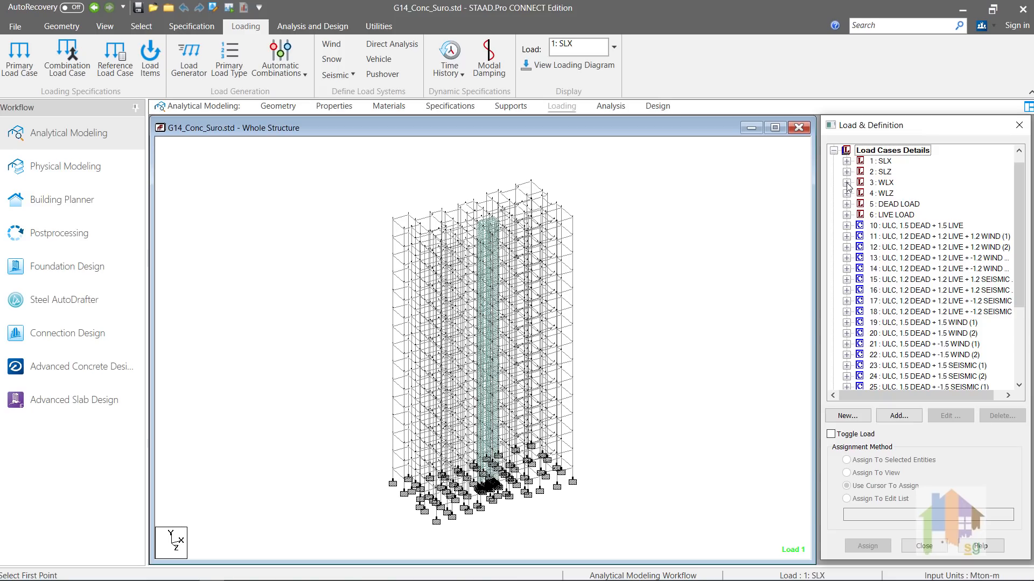
click(847, 183)
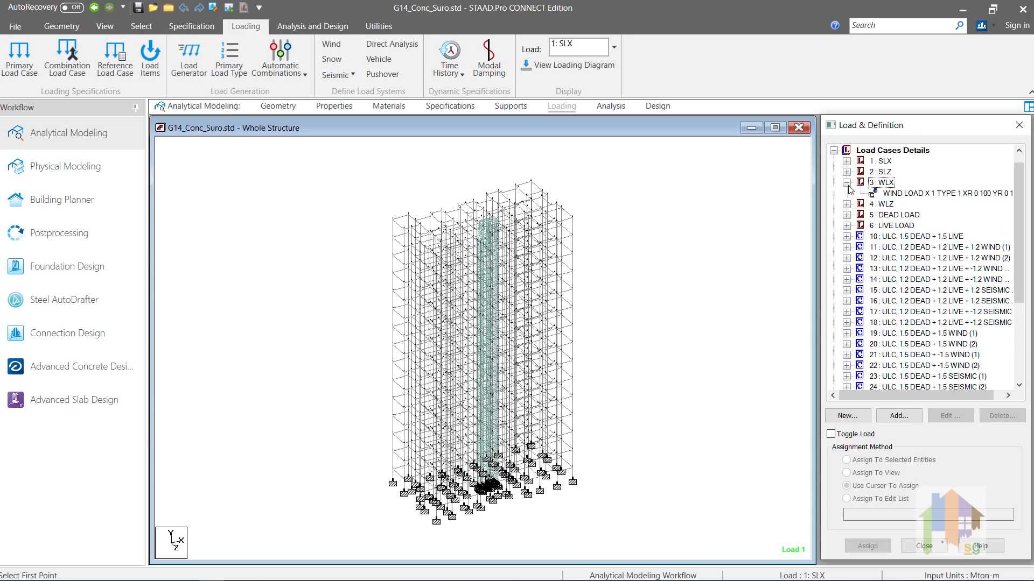
click(847, 215)
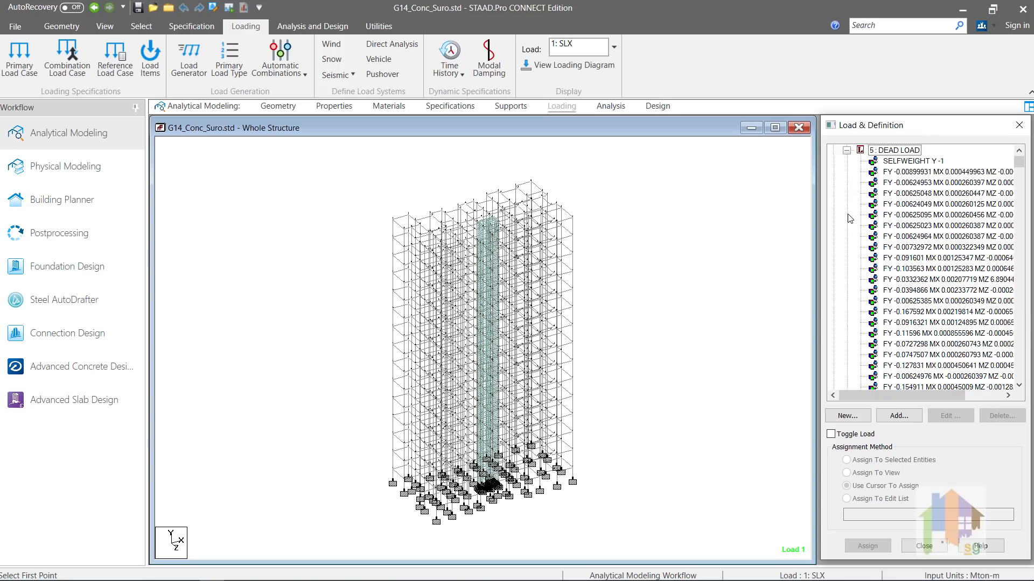
click(846, 151)
Step: Select the 3 : WLX load case and launch the Advanced Concrete Design (RCDC) module
scroll(839, 183, up, 2)
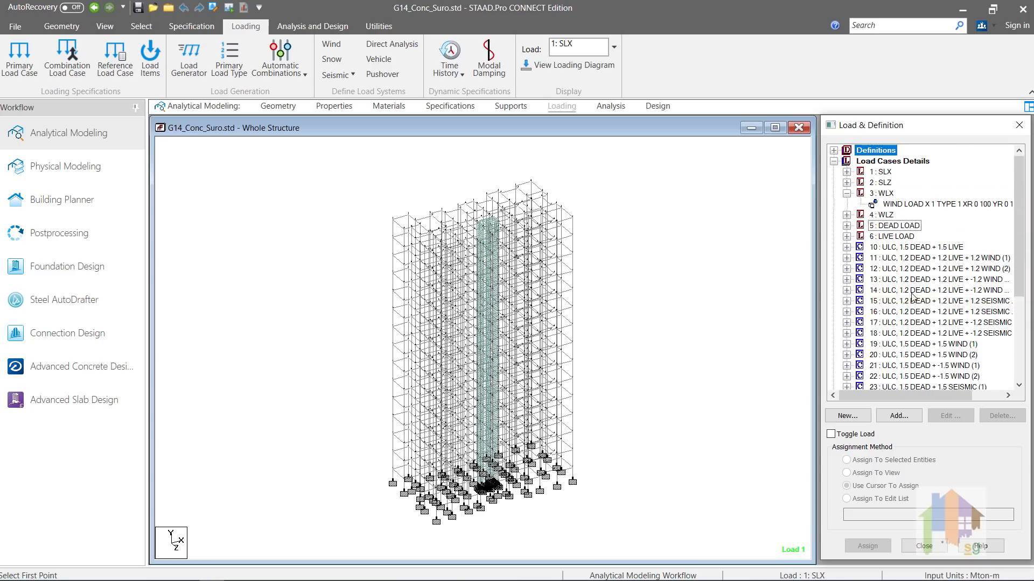
mouse_move(1023, 281)
mouse_down()
mouse_move(1031, 350)
mouse_move(1030, 263)
mouse_up()
click(302, 305)
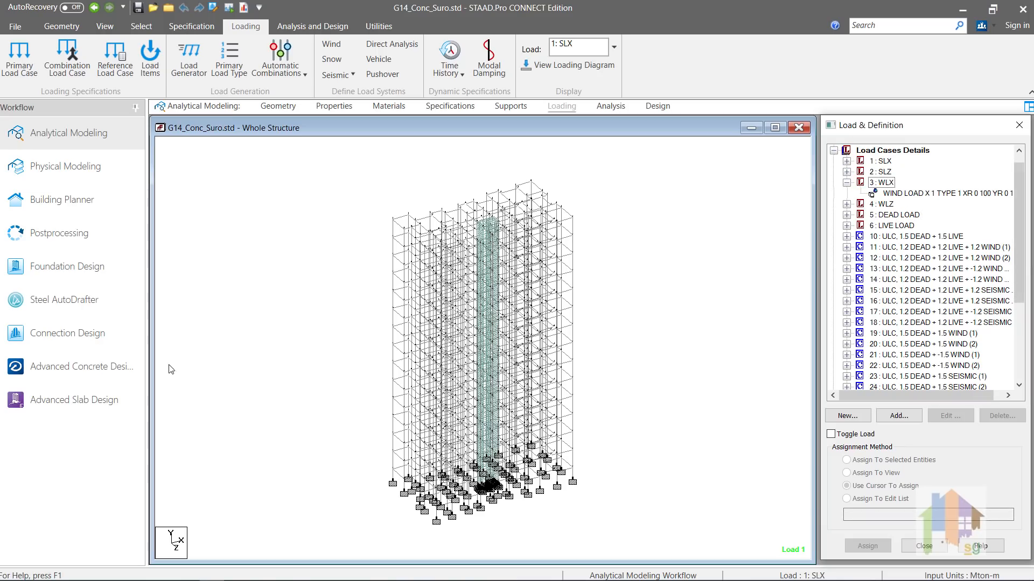
click(122, 368)
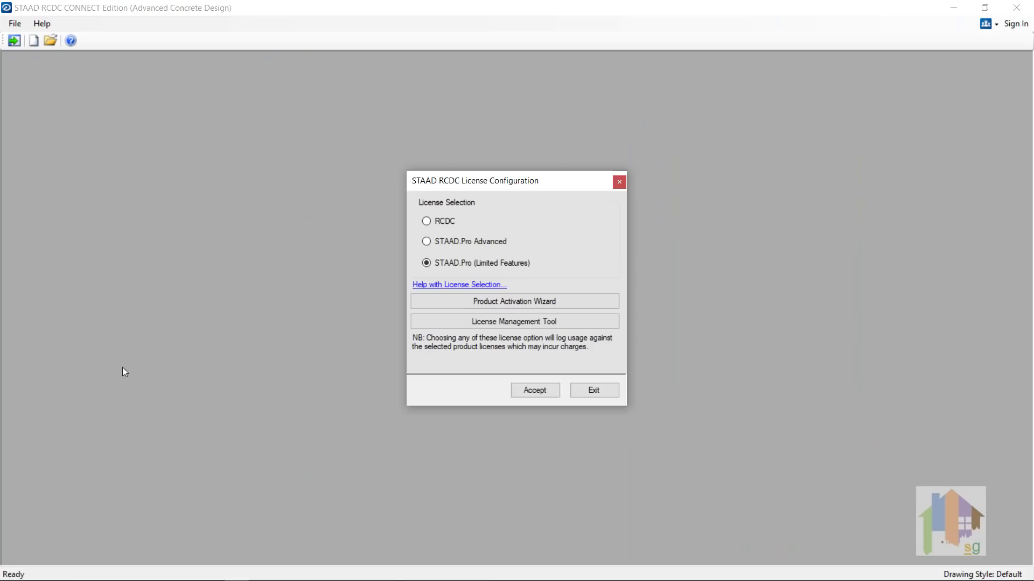
Step: Use the STAAD.Pro Advanced licence and set the new project to Column & Wall, ACI 318M - 2014
click(427, 242)
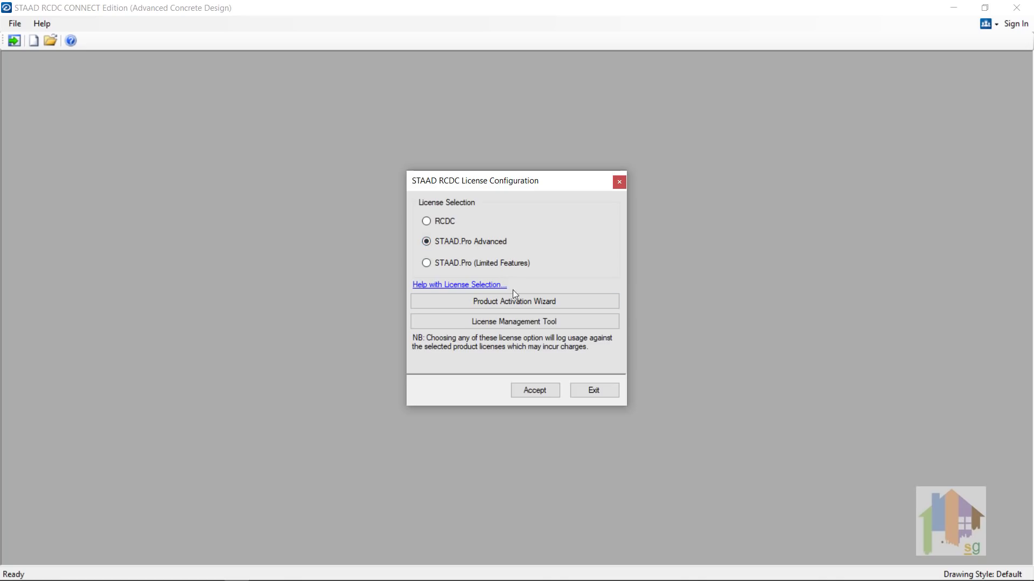
click(538, 389)
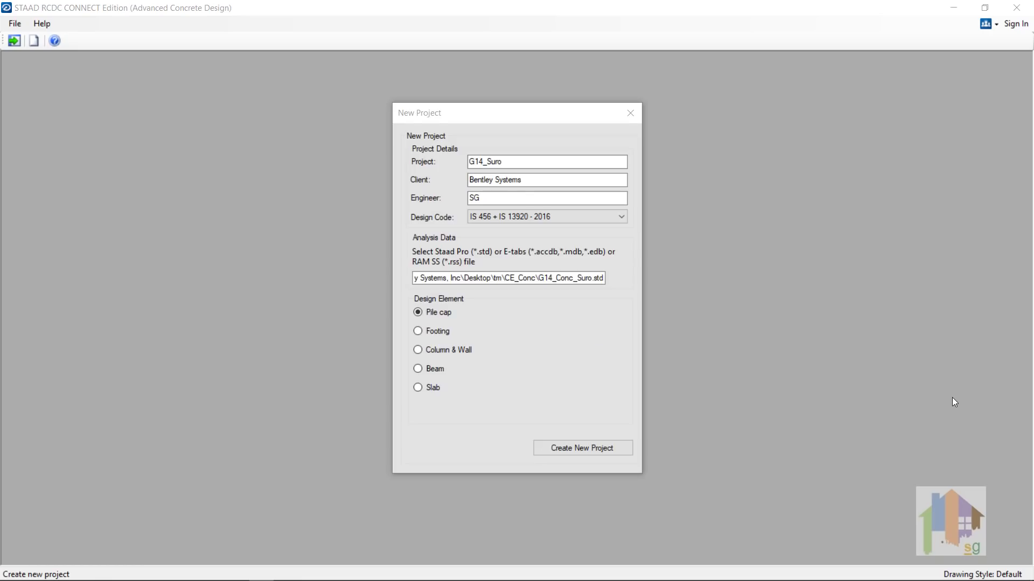
click(420, 350)
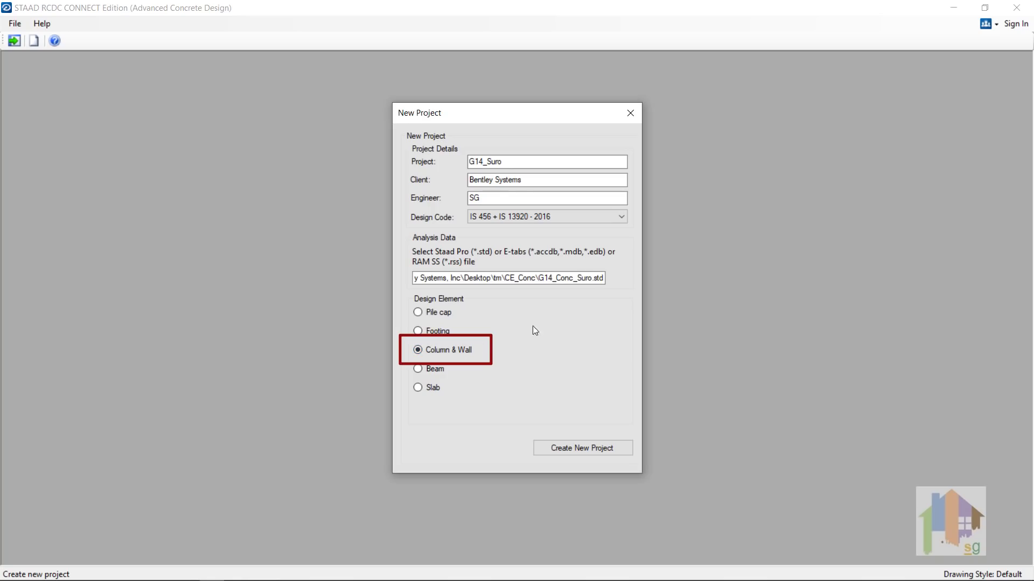
click(622, 216)
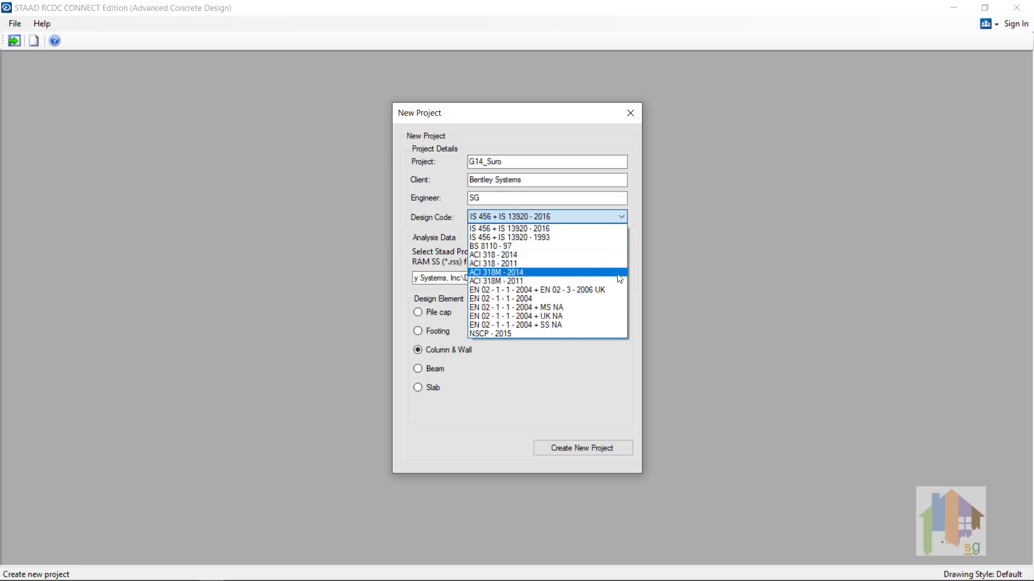
click(584, 276)
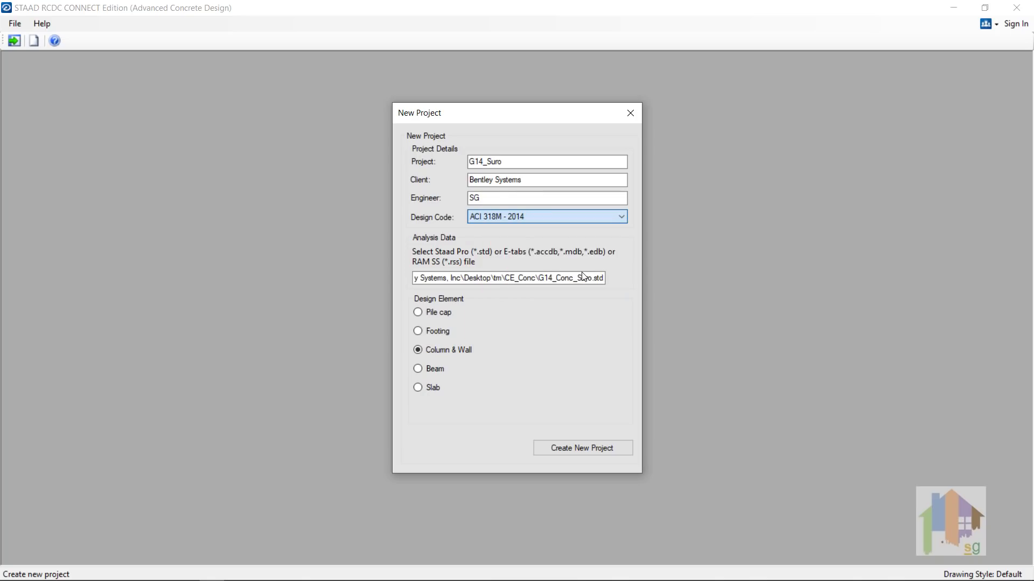
Step: Create the project, zoom in on core wall CW1, and review Column Size and Shift Of CG data
click(596, 452)
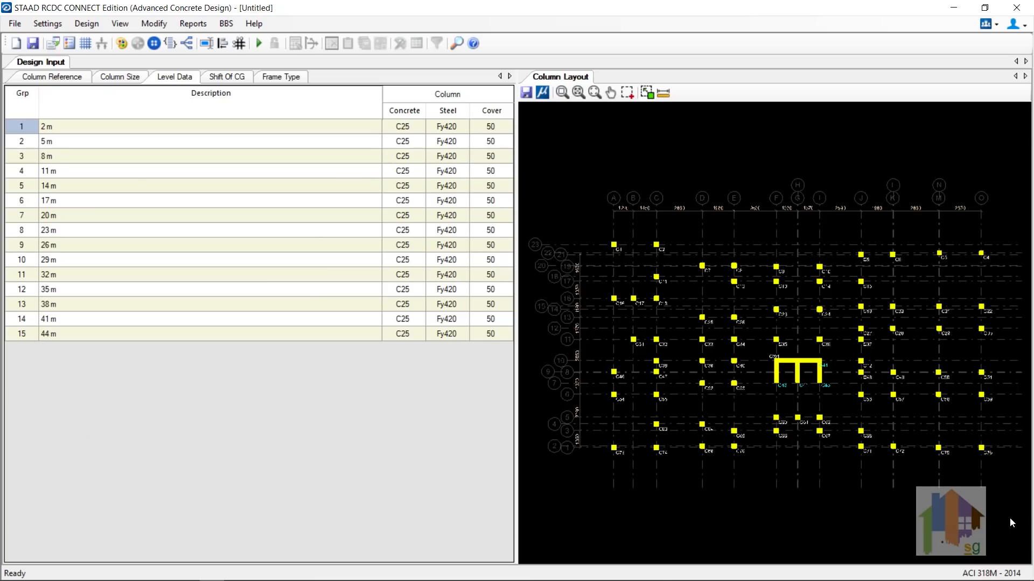
click(561, 92)
drag(758, 328, 843, 412)
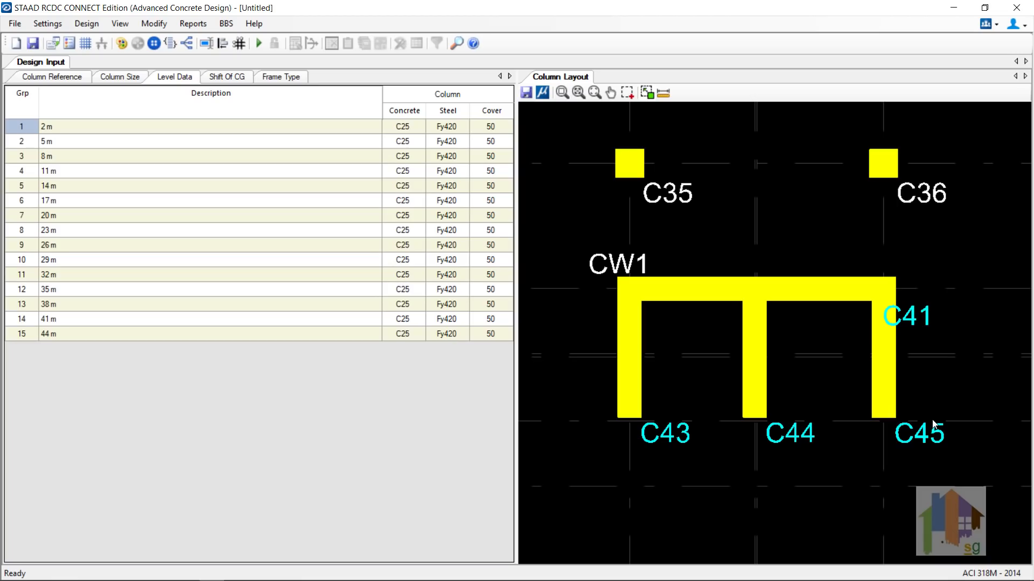
click(578, 92)
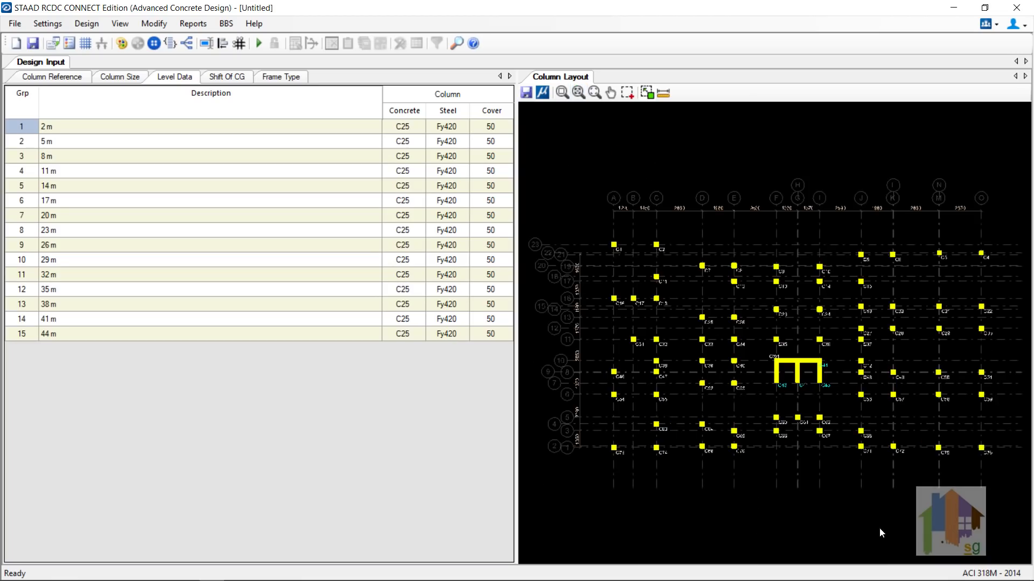
click(119, 78)
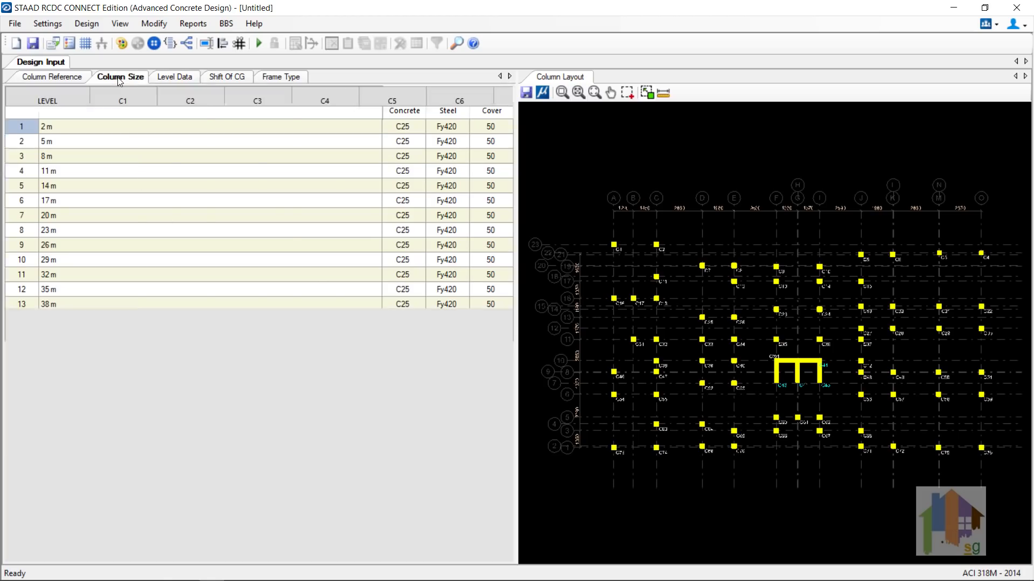
click(220, 78)
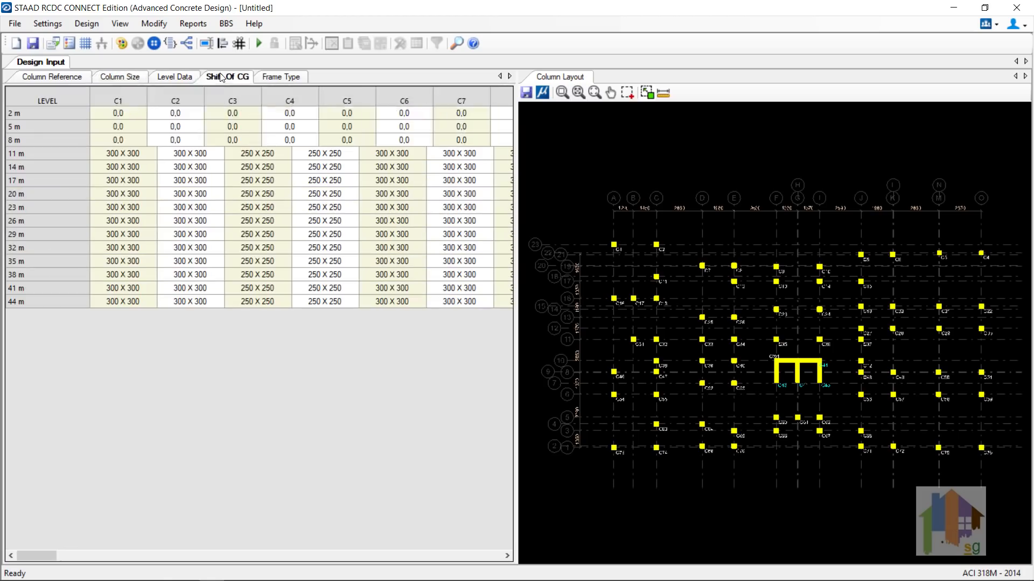
click(188, 77)
Step: Change the Level Data steel grade to Fy500 for all levels
click(456, 127)
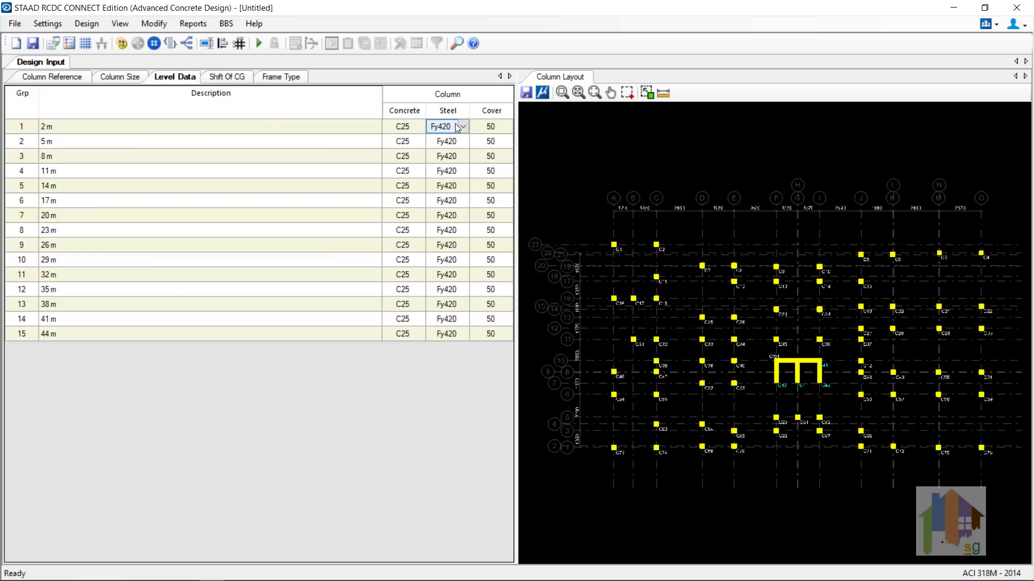
click(463, 127)
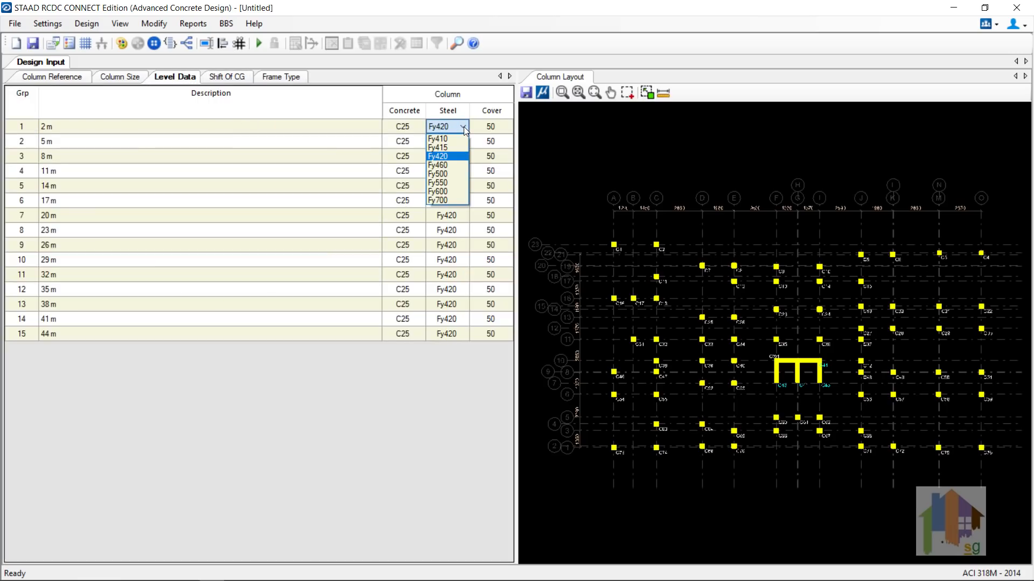
click(455, 173)
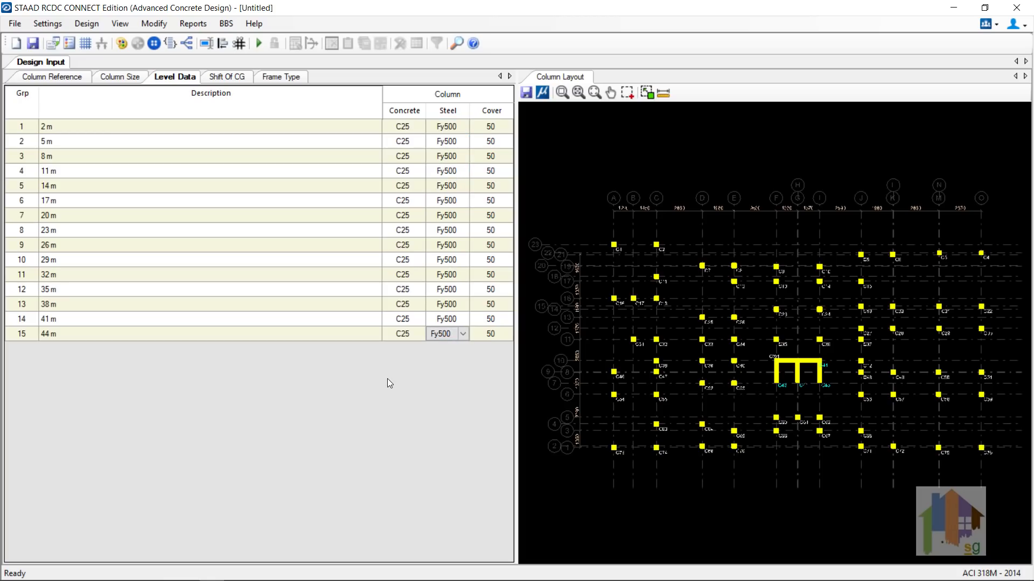
Step: Preview L, polygon and T sections for the D/19 column, then cancel to keep 300 × 300
right_click(702, 266)
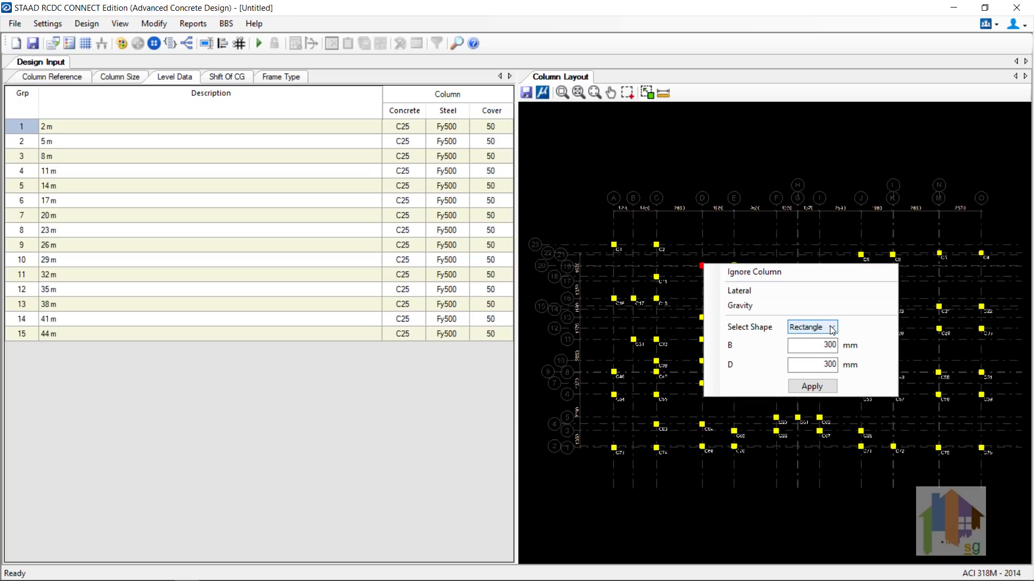
click(832, 328)
click(810, 366)
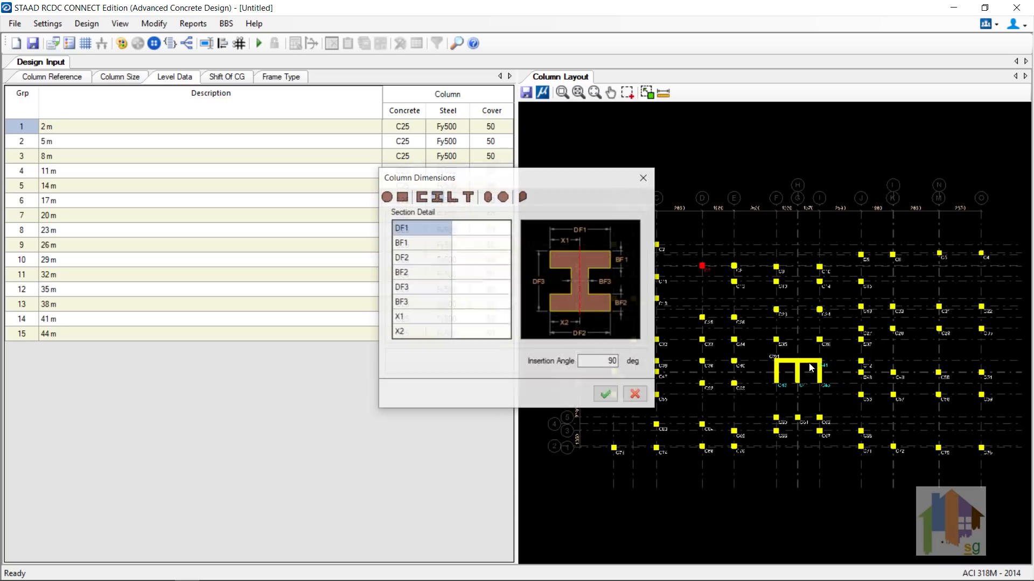
click(453, 197)
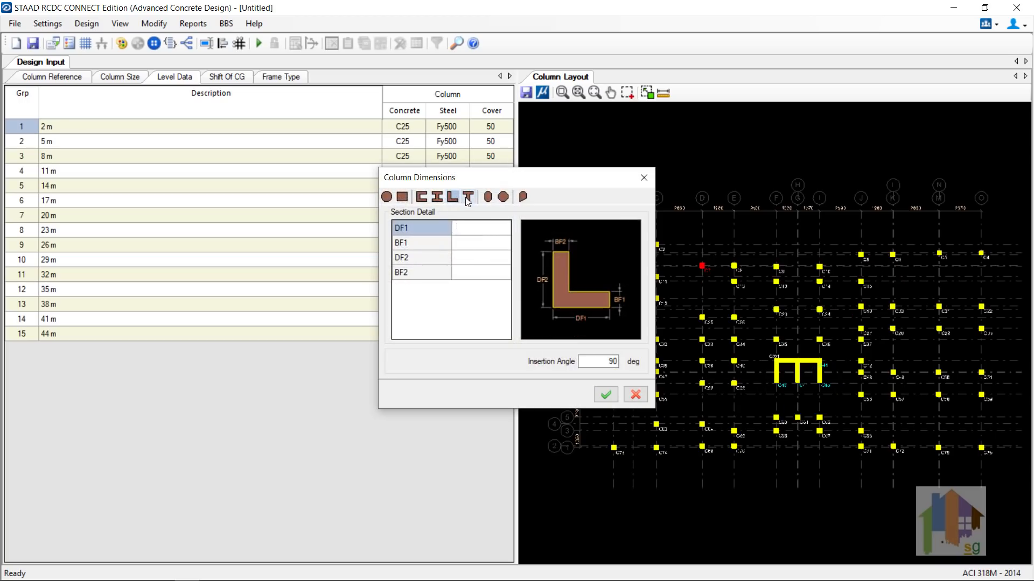
click(503, 197)
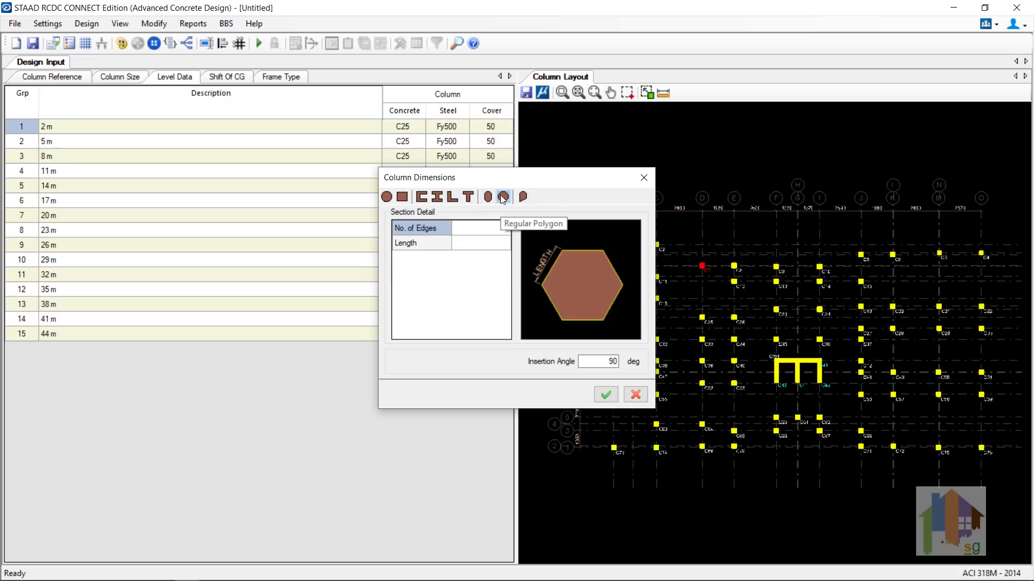
click(468, 197)
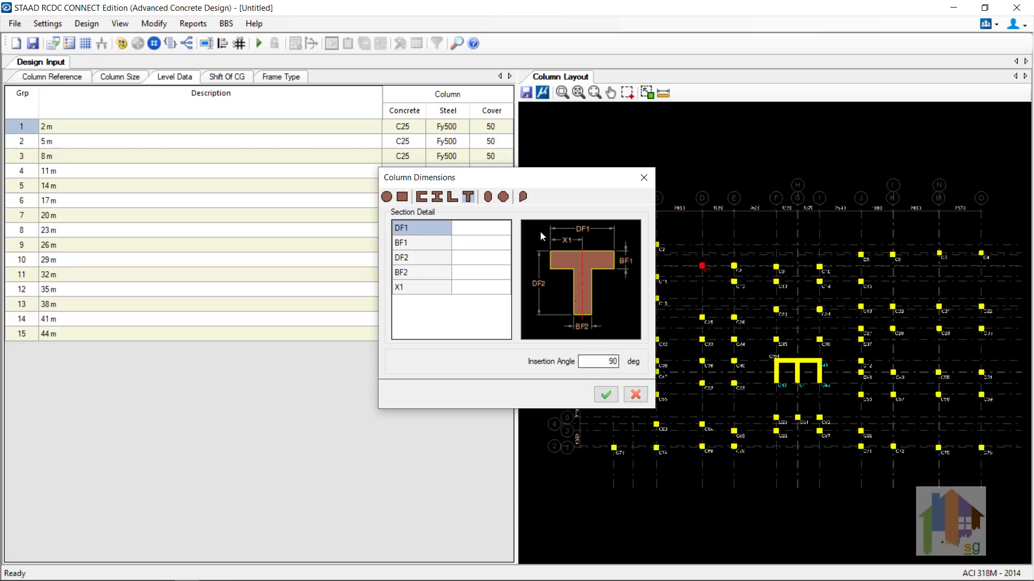
click(635, 395)
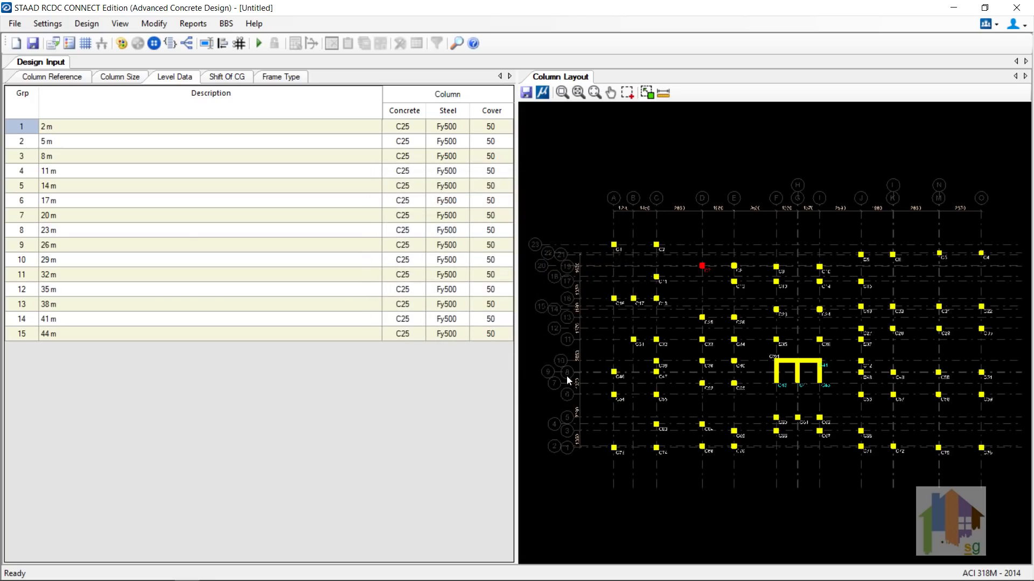
click(277, 79)
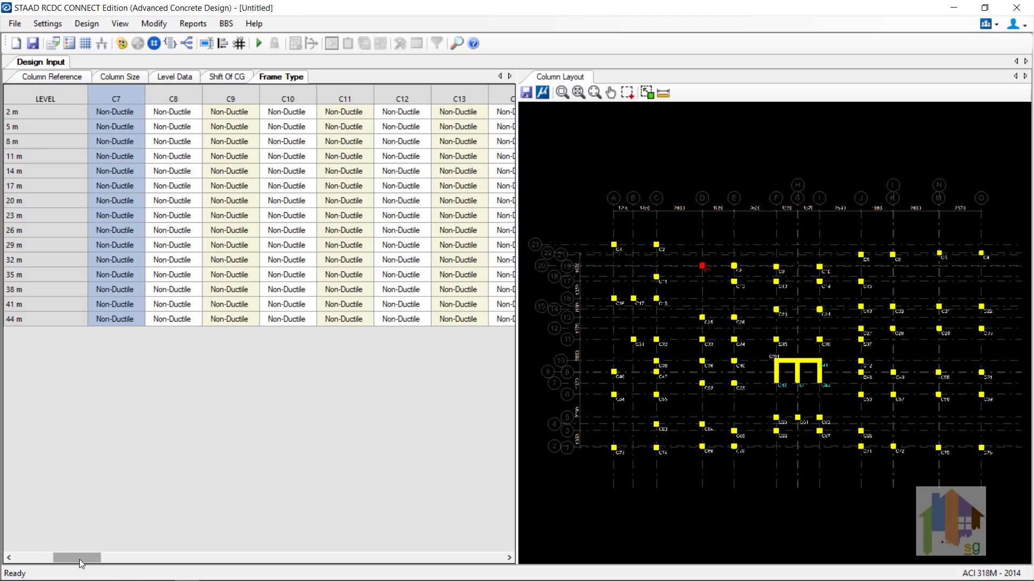
Step: Leave column C1 at the 2 m level as Non-Ductile in the Frame Type table
drag(79, 560, 33, 556)
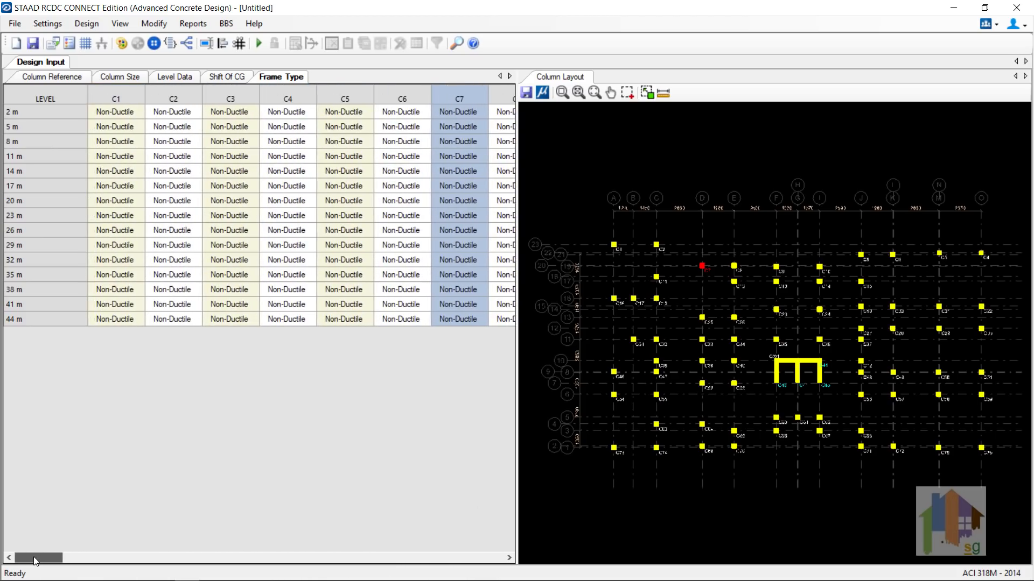
click(138, 112)
click(139, 111)
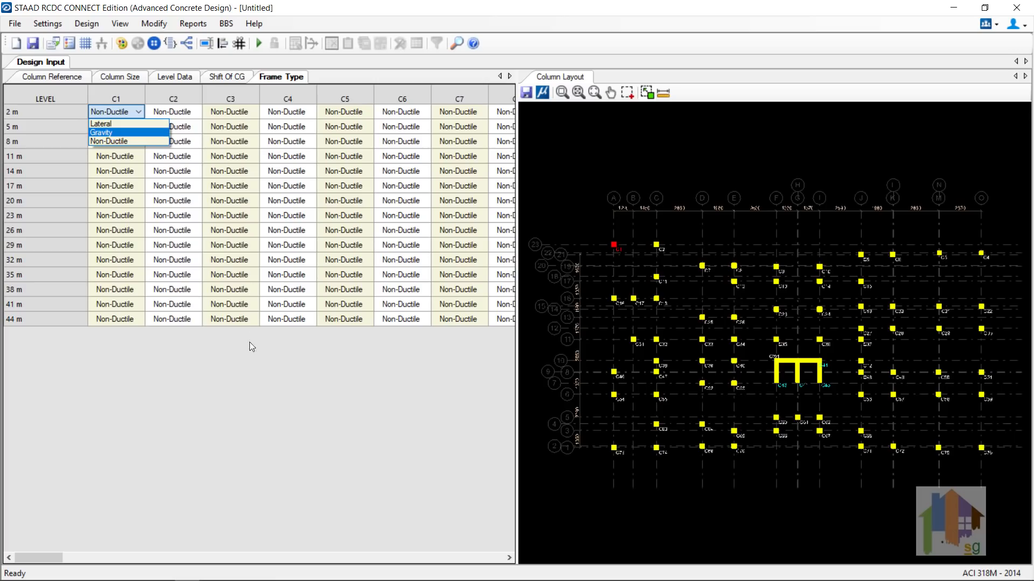
click(247, 358)
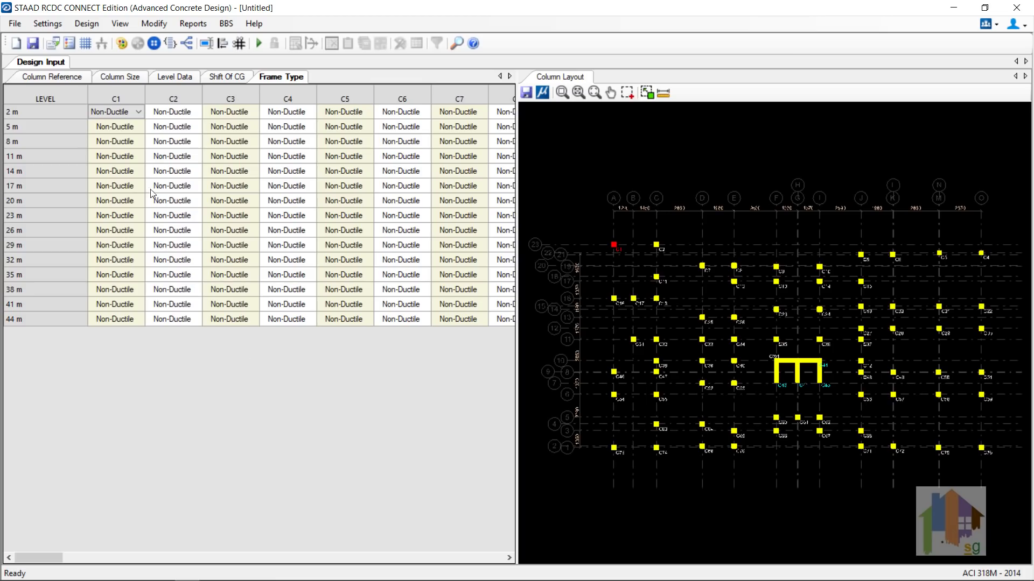
click(47, 23)
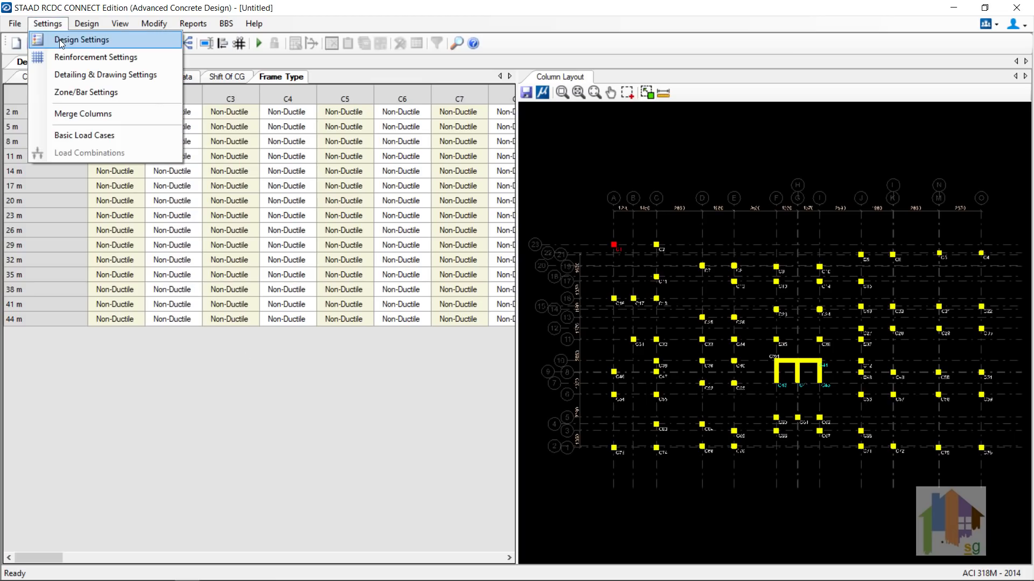
click(60, 40)
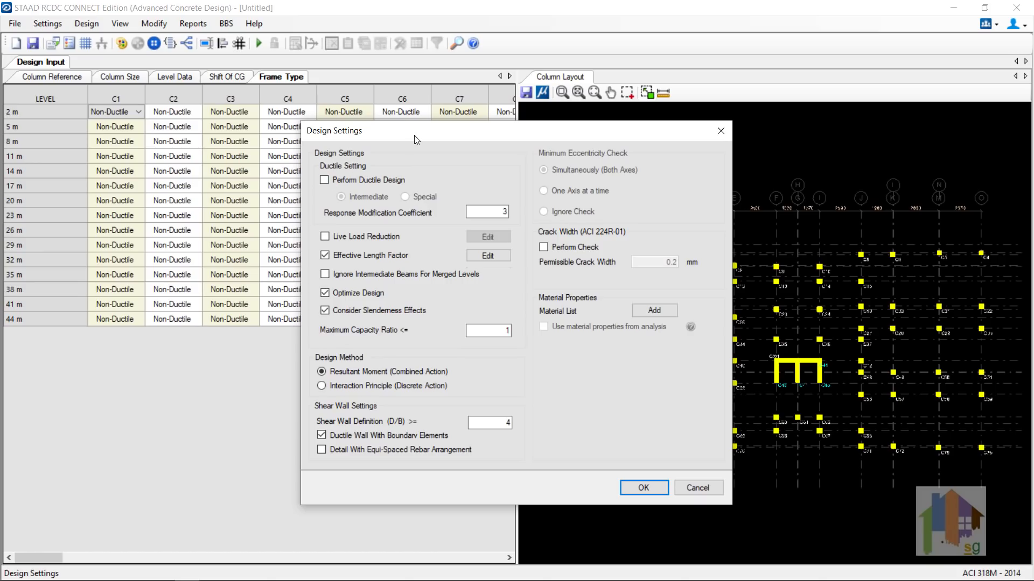
drag(416, 140, 226, 153)
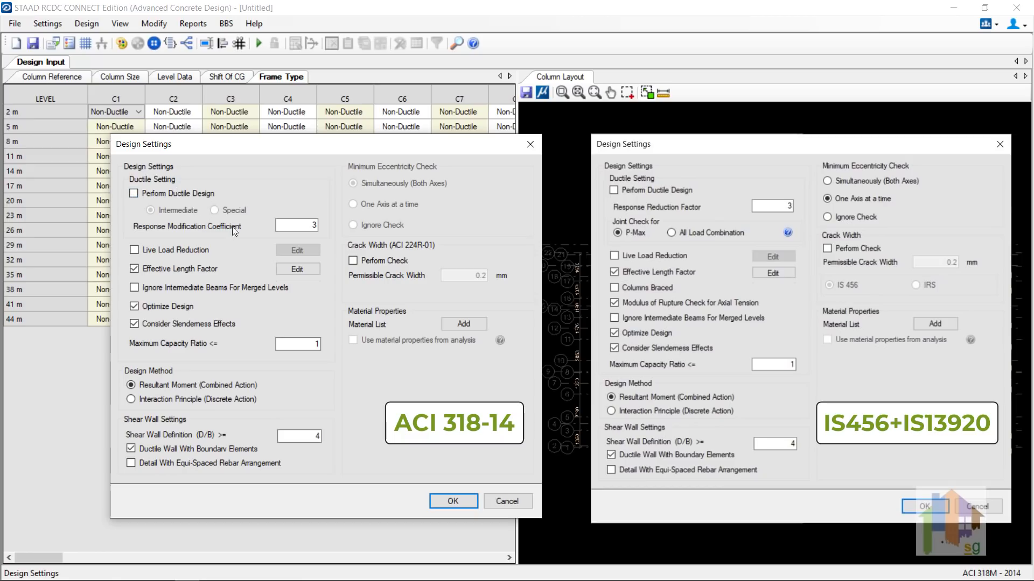
click(135, 194)
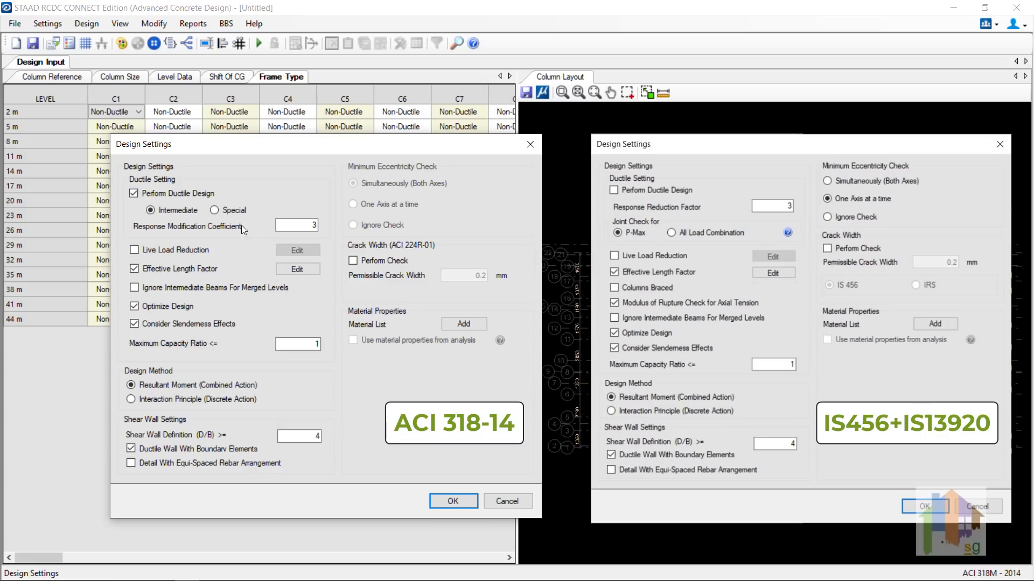
click(134, 194)
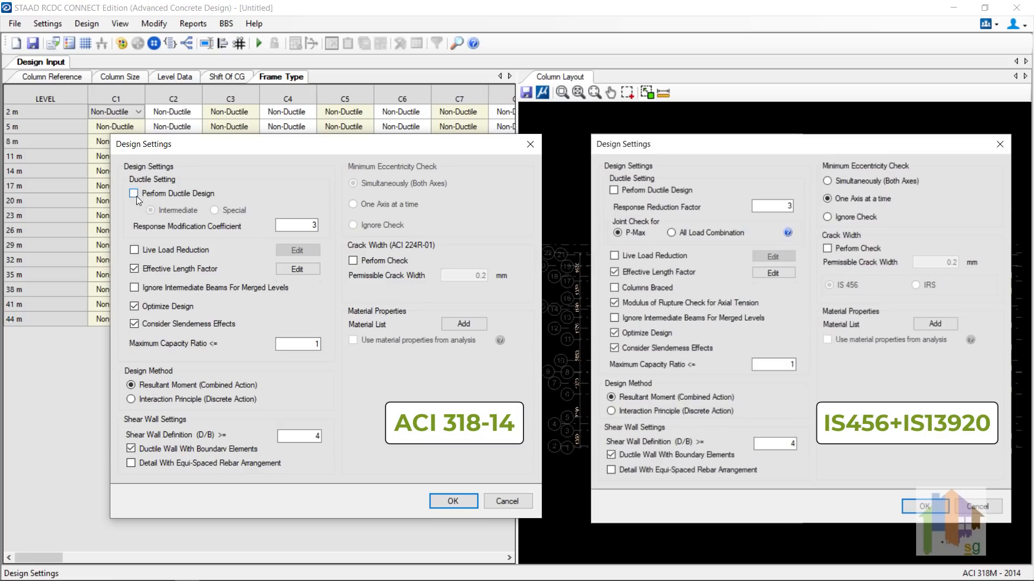
click(133, 251)
click(298, 251)
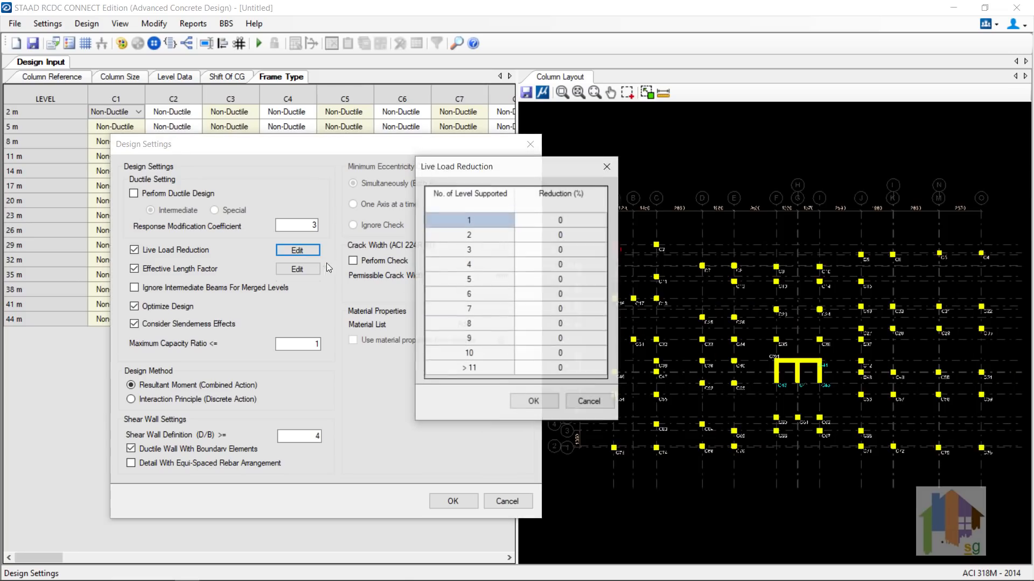
click(587, 402)
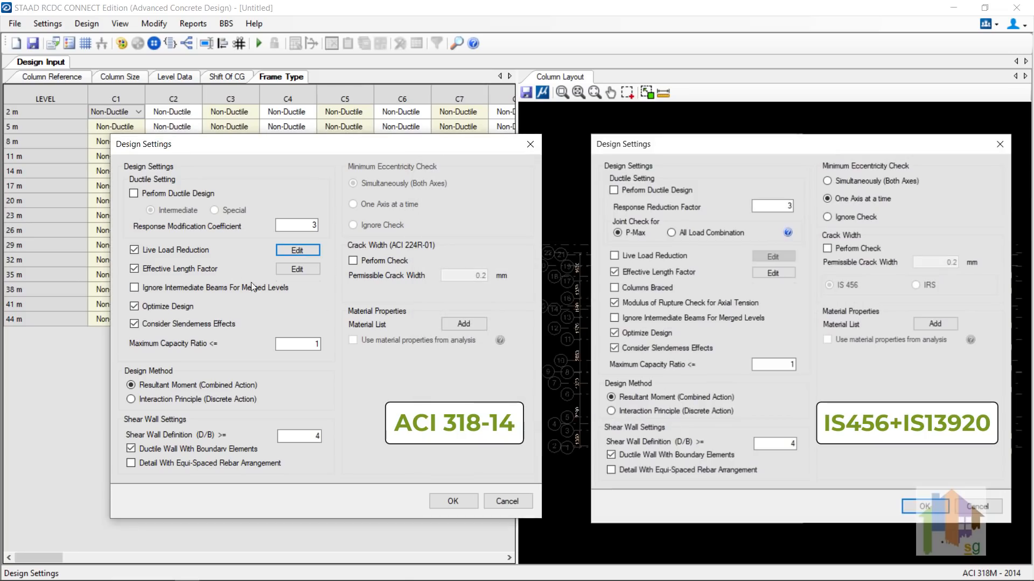
click(297, 269)
click(570, 168)
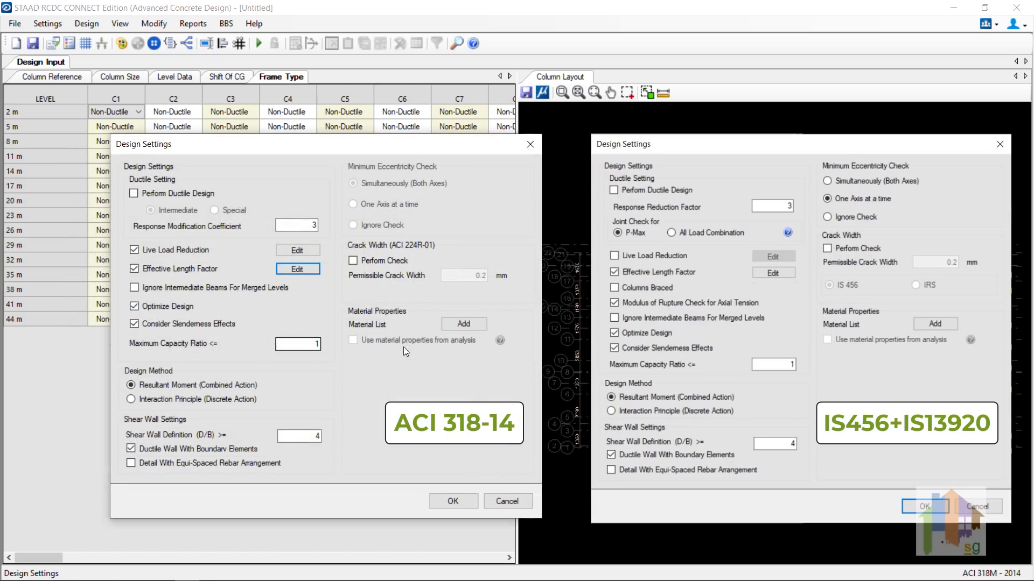
click(371, 260)
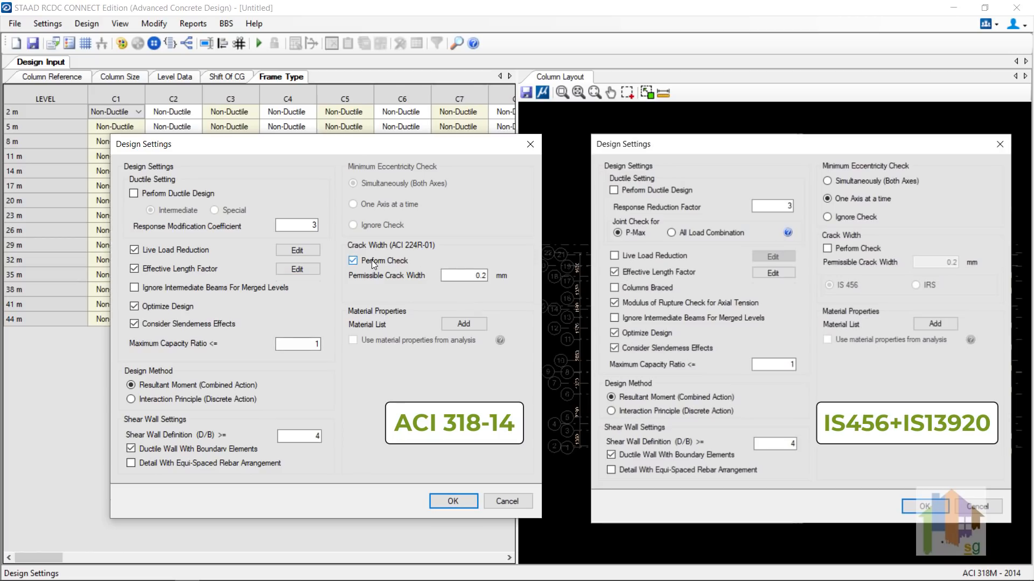
click(372, 260)
click(505, 501)
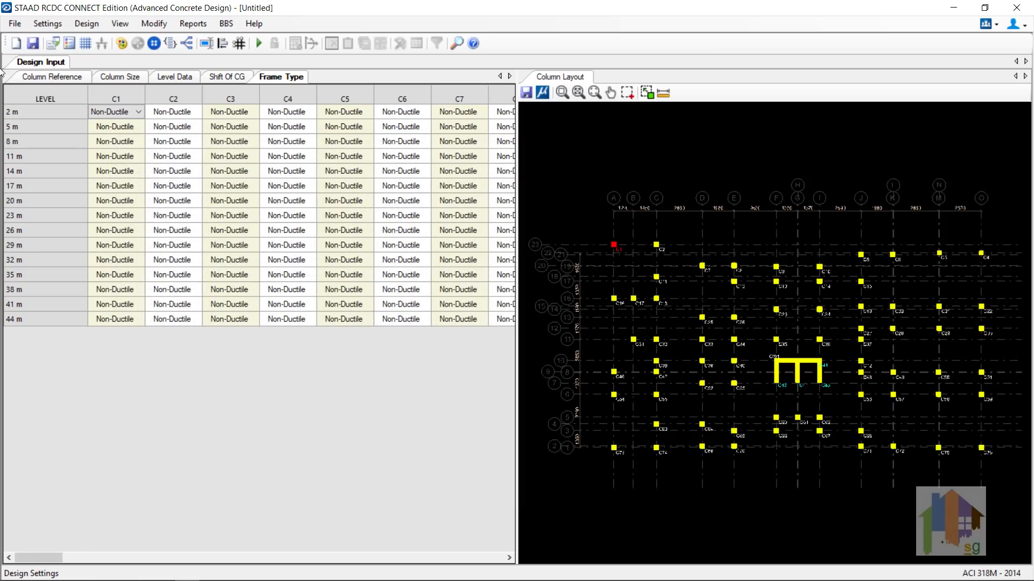
Step: Accept the Reinforcement Settings with 1–4% column steel and 75–300 mm longitudinal bar spacing
click(48, 23)
click(62, 58)
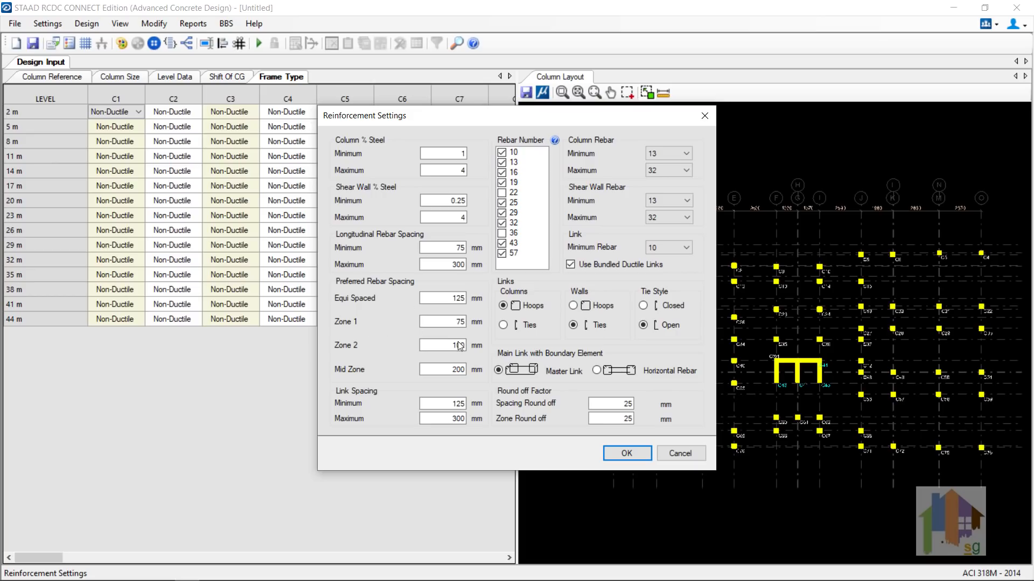
click(646, 453)
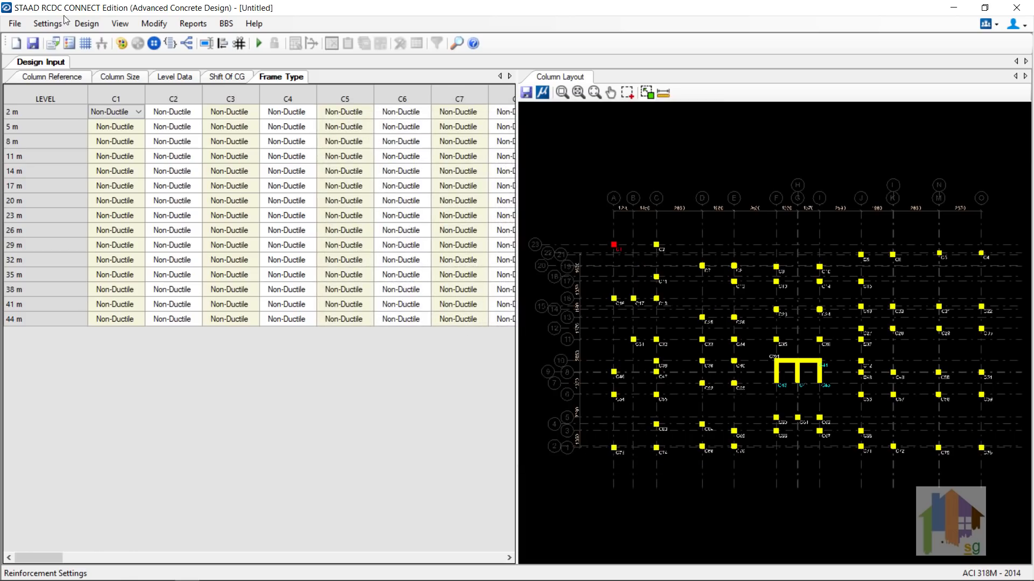
click(48, 24)
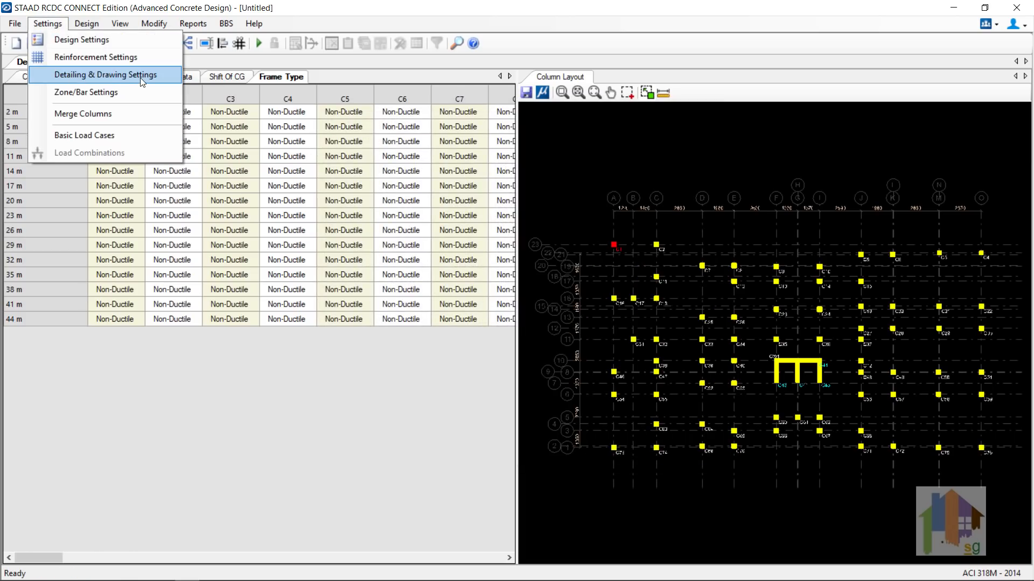
Step: Confirm the basic load cases and add the For Regular Structure combination template (1.4D, 1.2D + 1.6L)
click(127, 135)
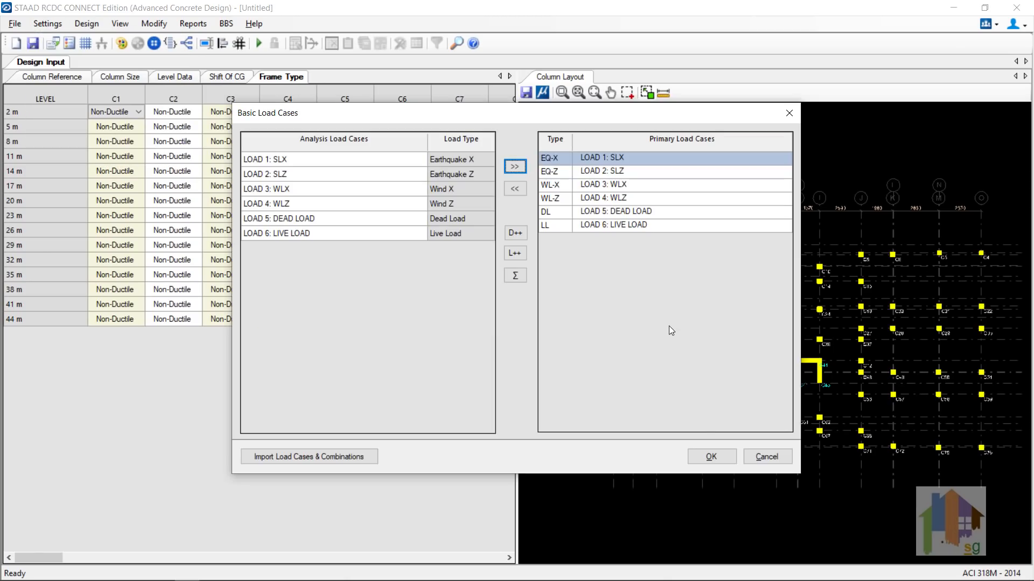
click(703, 452)
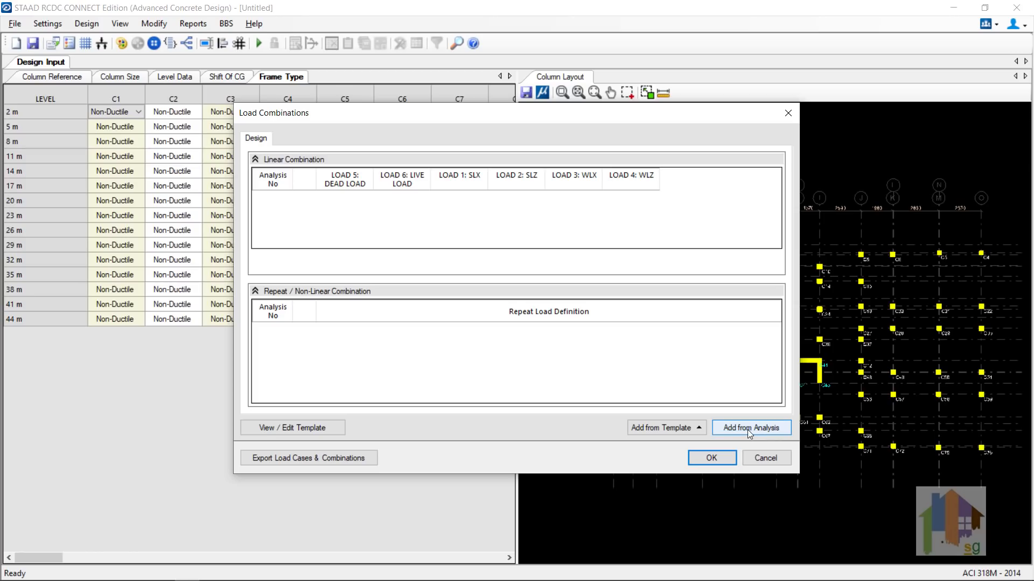
click(701, 429)
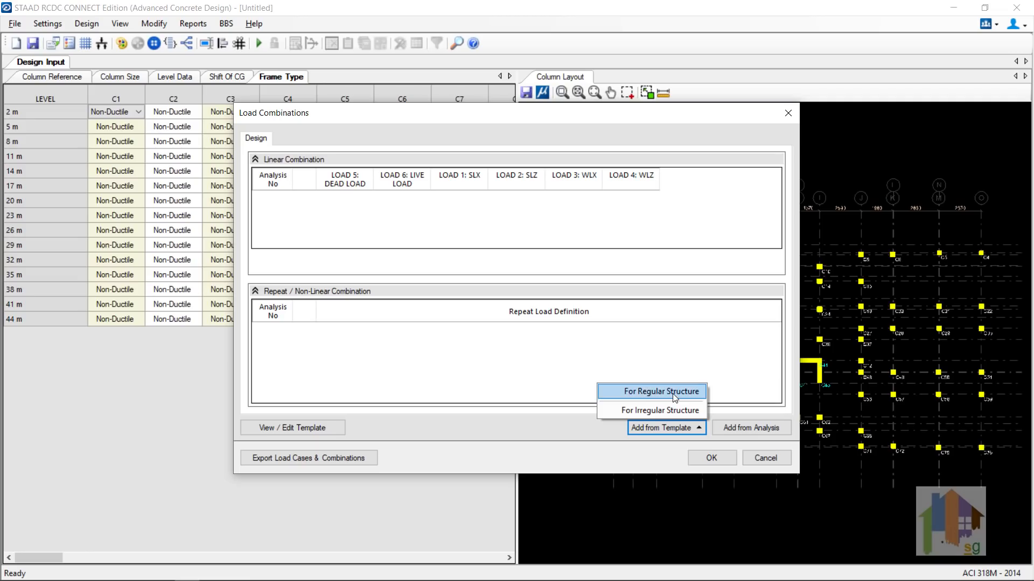
click(673, 393)
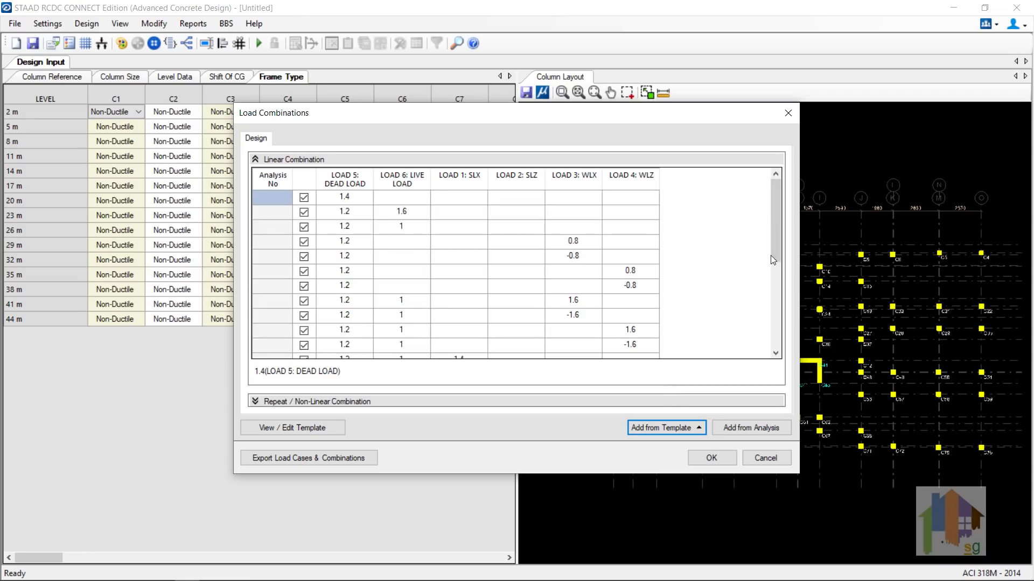
click(715, 457)
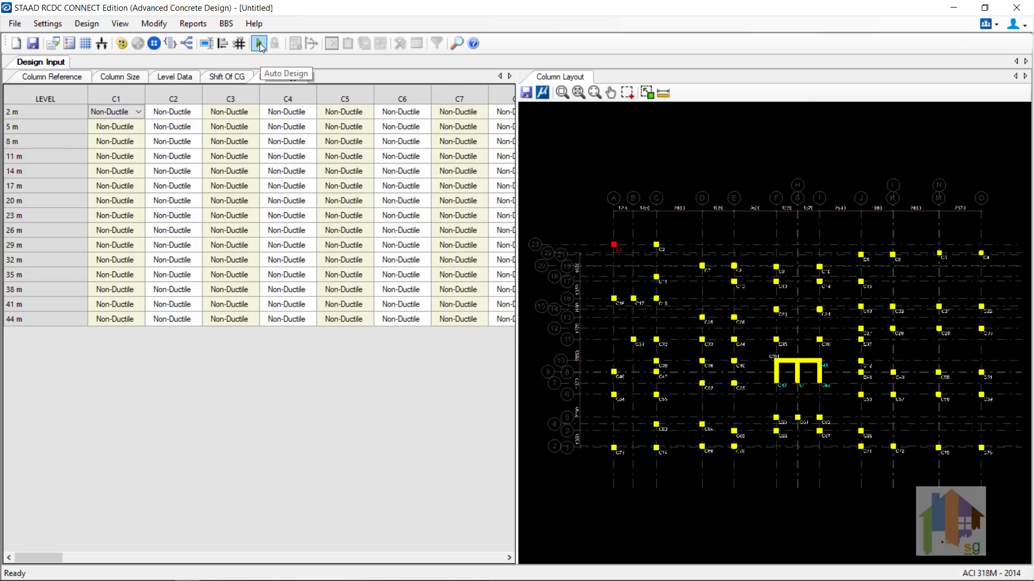
Step: Run Auto Design for the columns and dismiss the failure list for the 35–38 m level
click(259, 43)
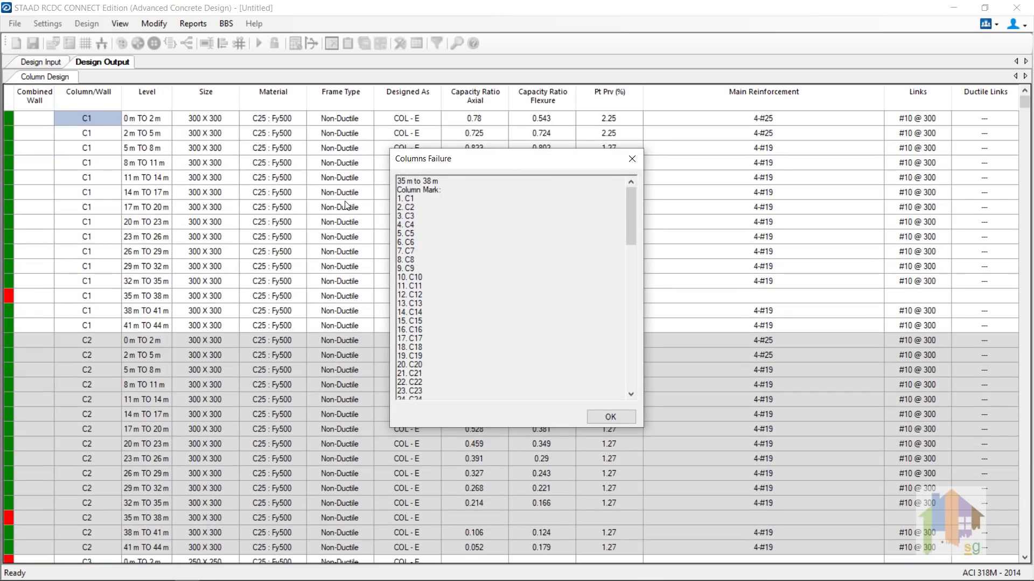
click(597, 421)
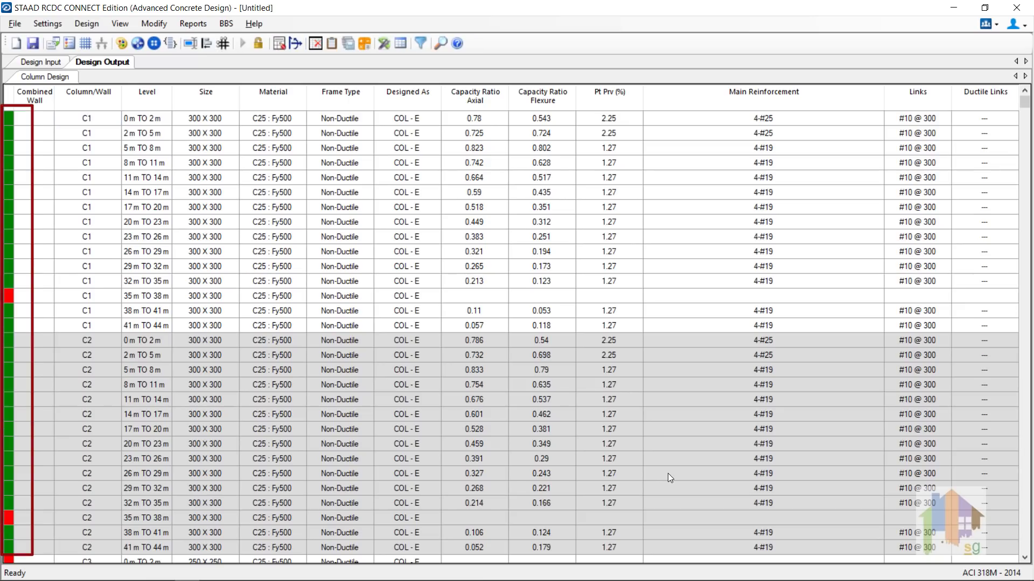
click(192, 23)
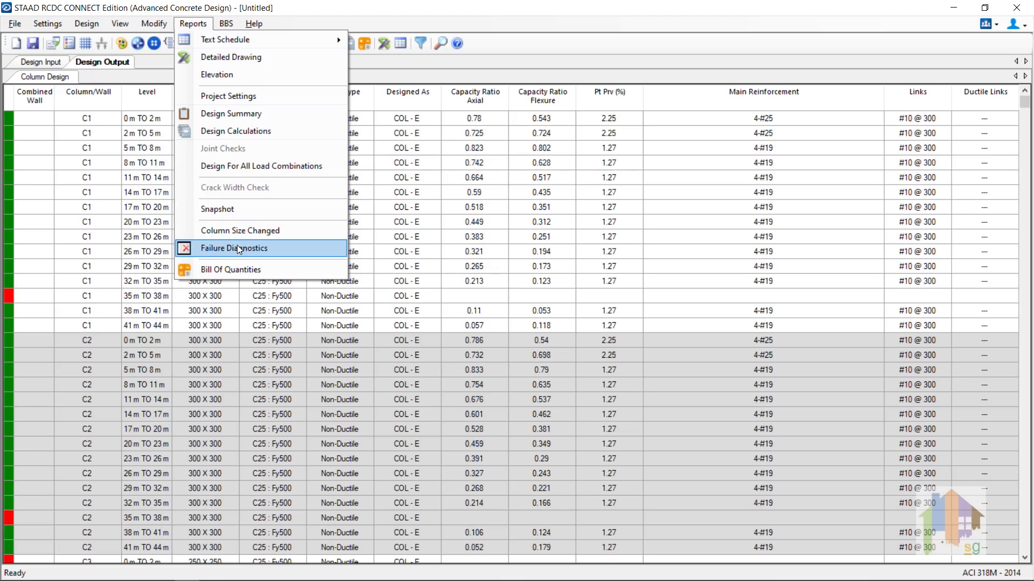
Step: Scroll through the Failure Diagnostics report's detailing failures, then go back to the Column Design table
click(239, 250)
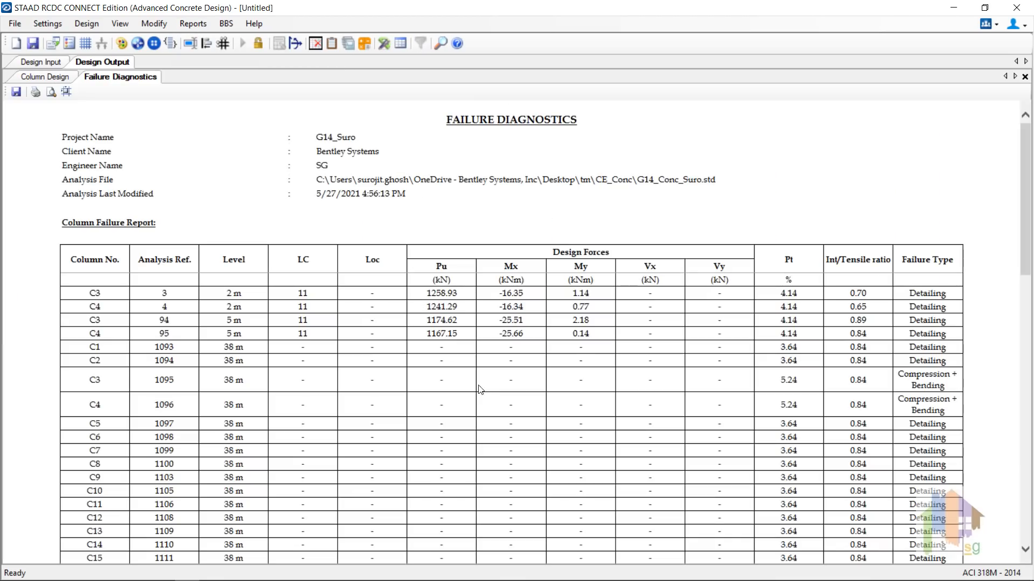
scroll(510, 406, down, 2)
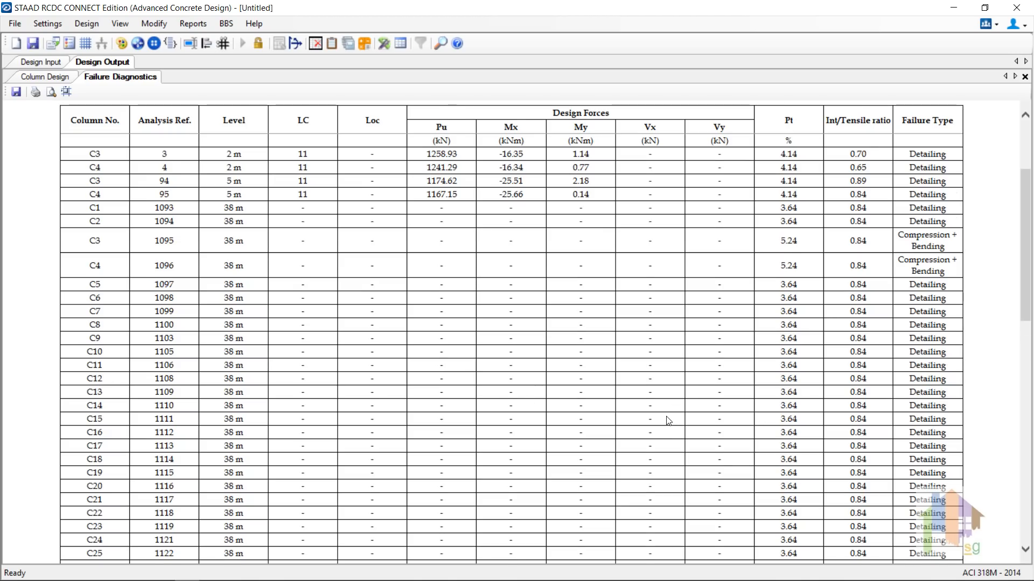
scroll(668, 420, down, 10)
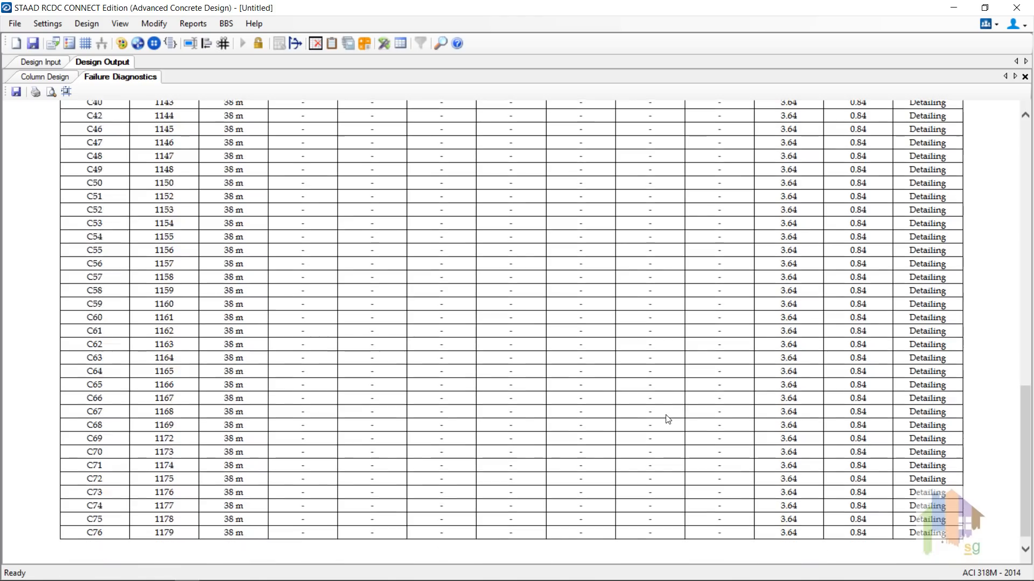
scroll(668, 420, up, 10)
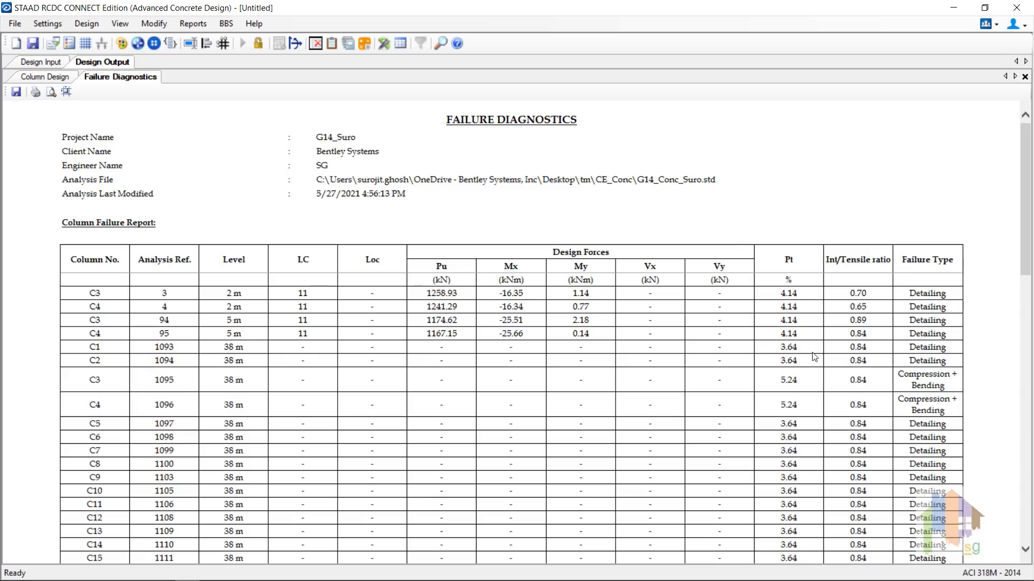
drag(803, 347, 778, 347)
click(61, 79)
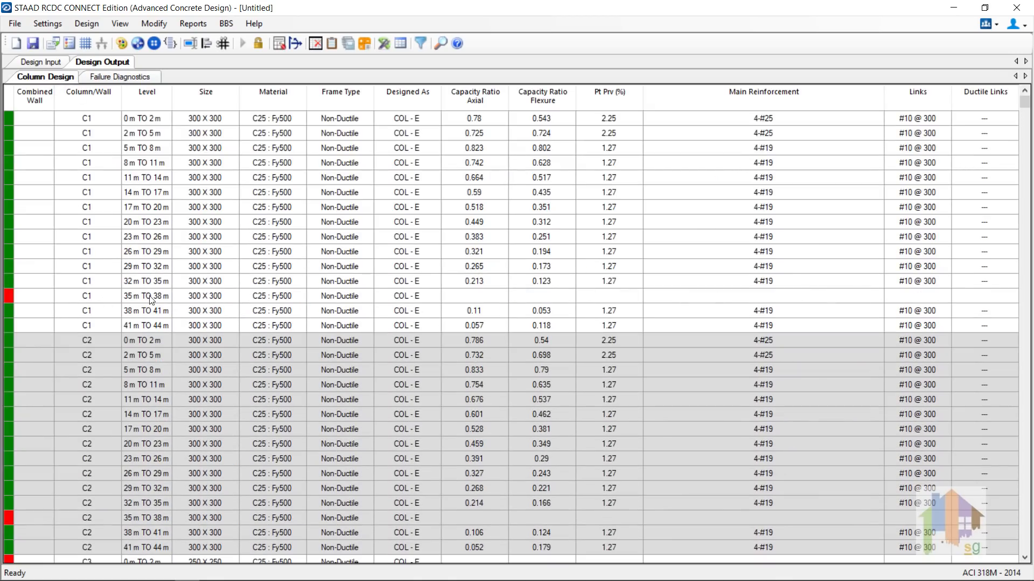
Step: Redesign the failed C1 35–38 m section with C30 concrete
click(224, 296)
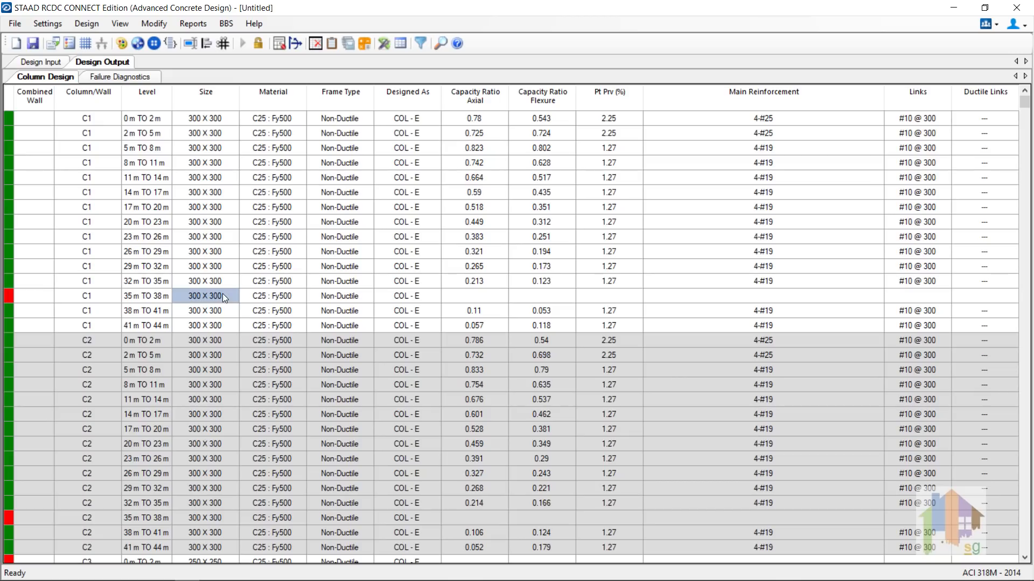
right_click(226, 296)
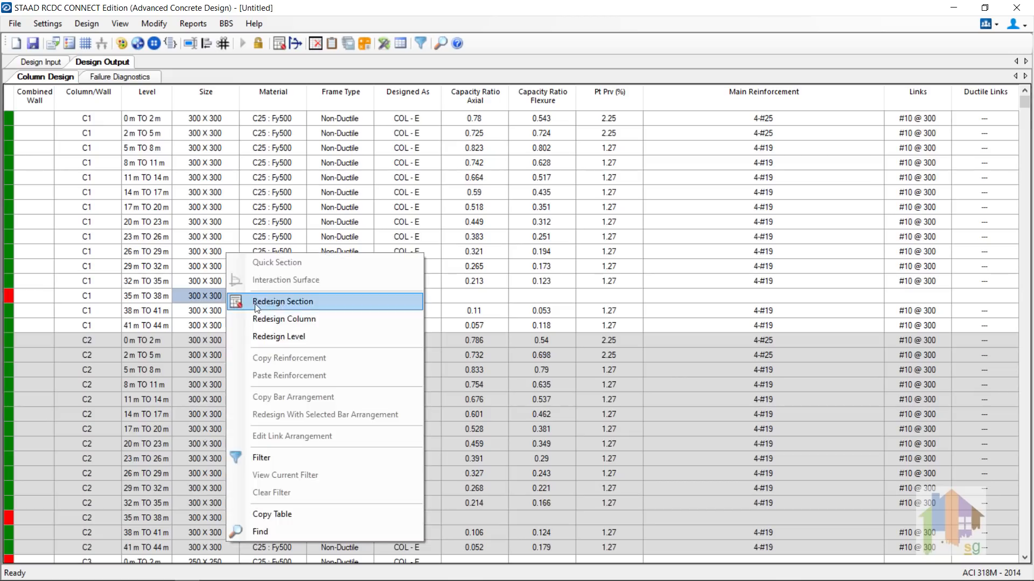
click(282, 302)
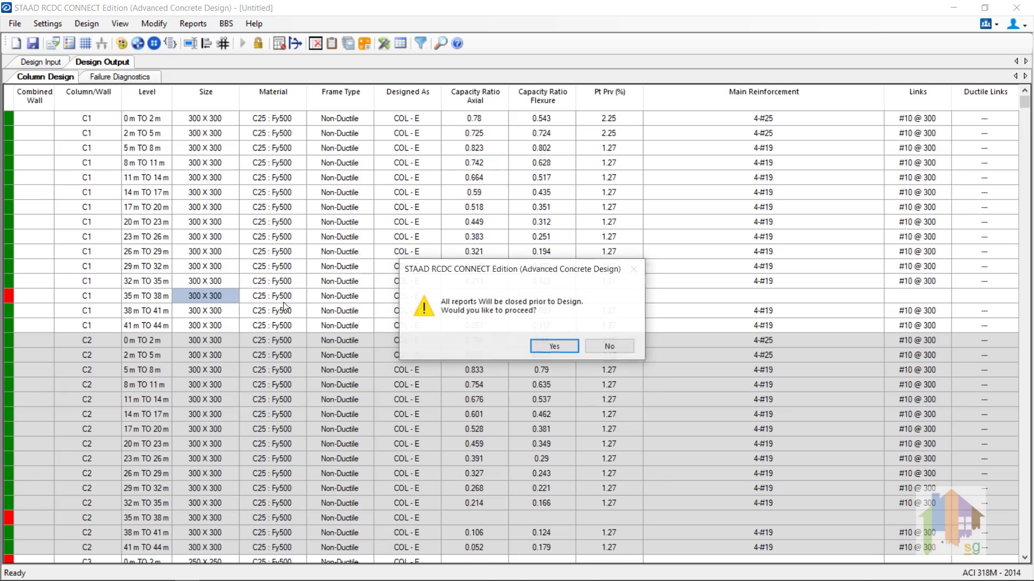
click(546, 340)
click(161, 421)
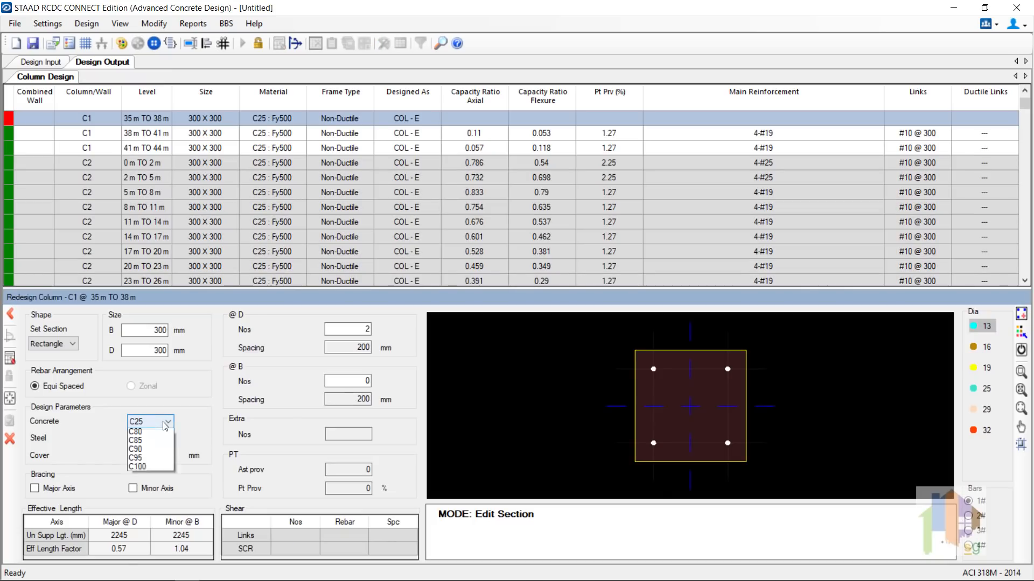
click(151, 452)
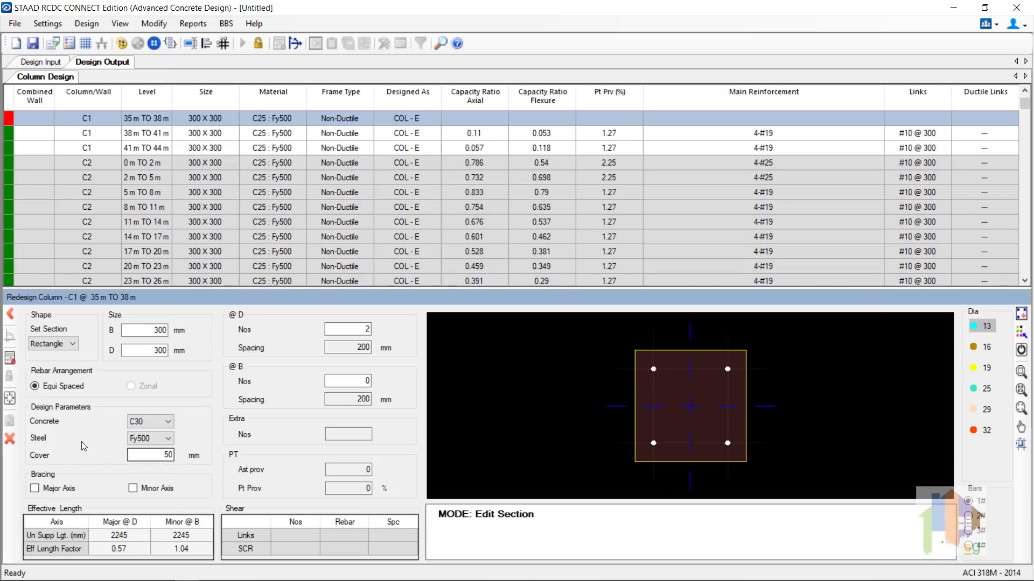
click(11, 363)
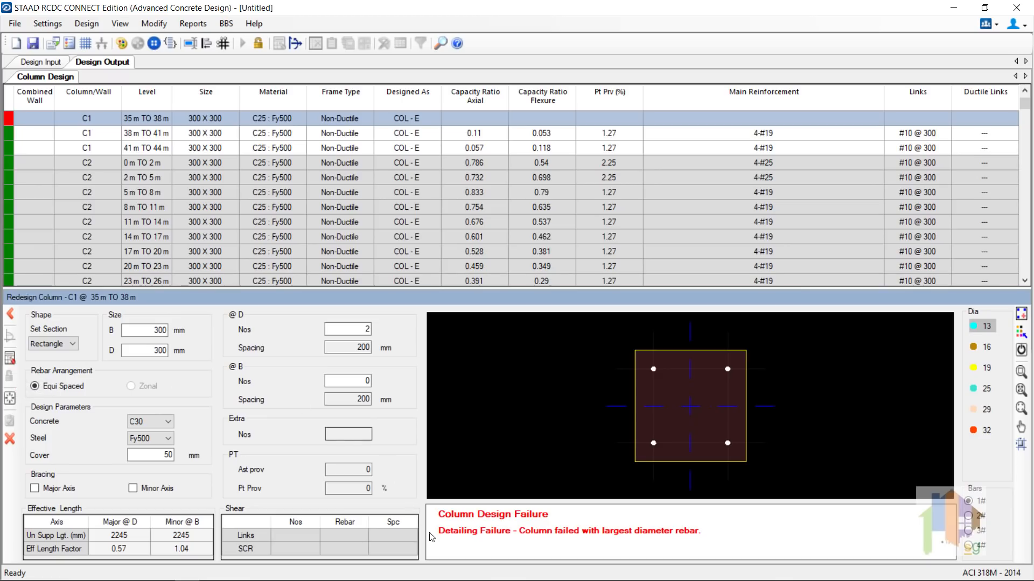
Step: Enlarge the section to 400 X 400, redesign, and accept the 4-#16 + 8-#13 result
drag(152, 330, 179, 332)
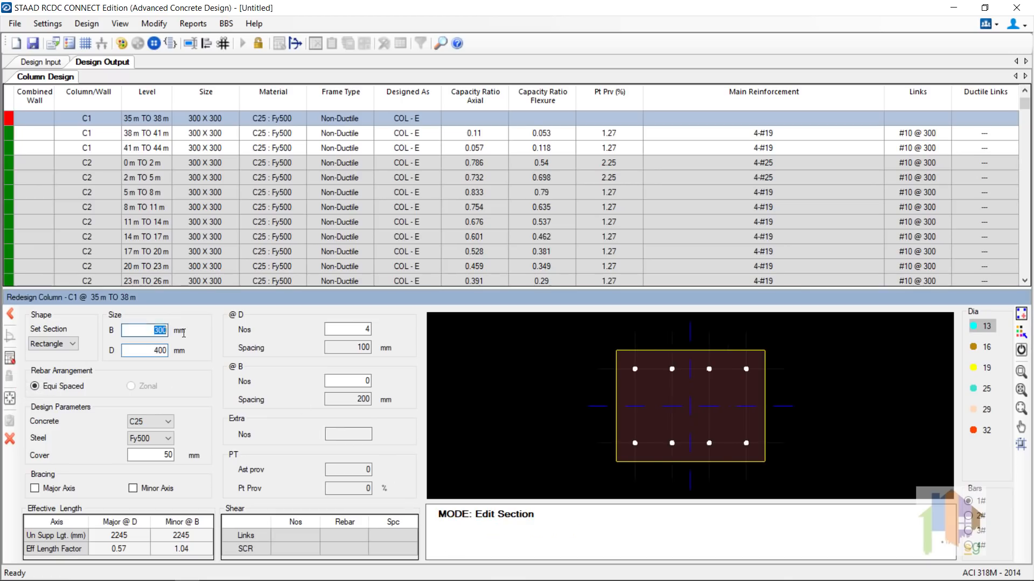
text(400)
click(149, 353)
click(10, 358)
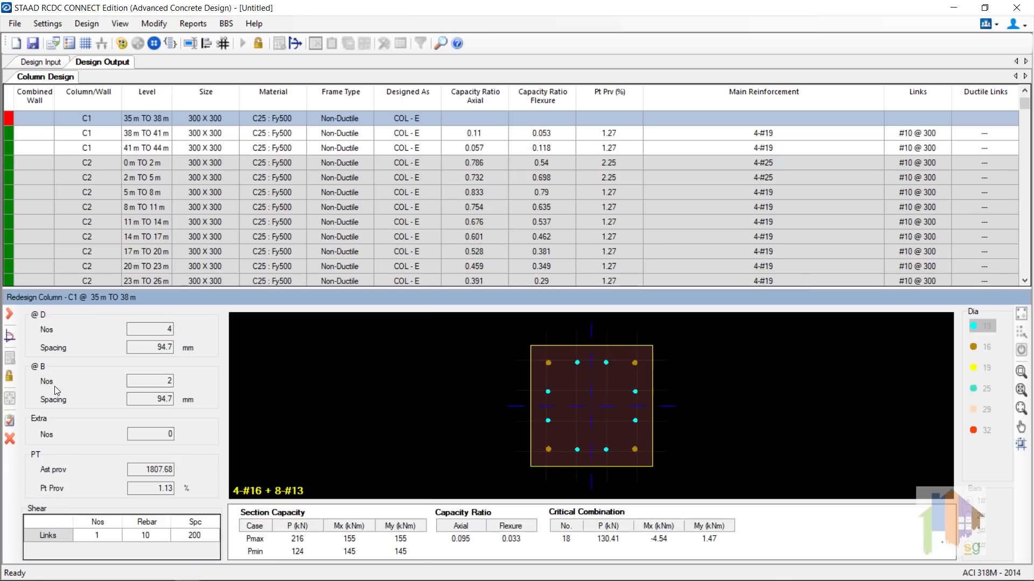
click(11, 421)
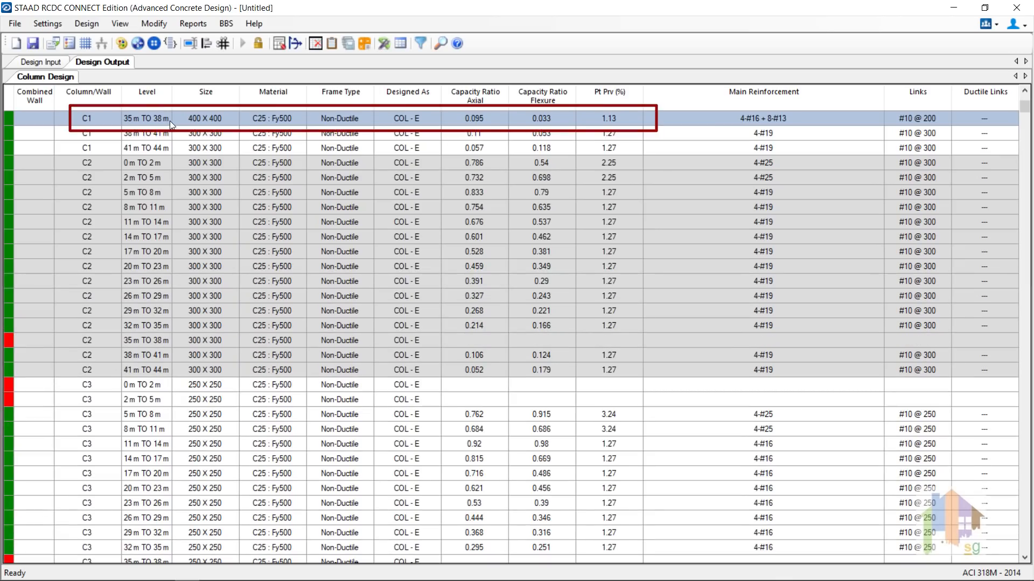
Step: Redesign column C3 at all levels and accept the 400 X 400 design
scroll(119, 382, down, 3)
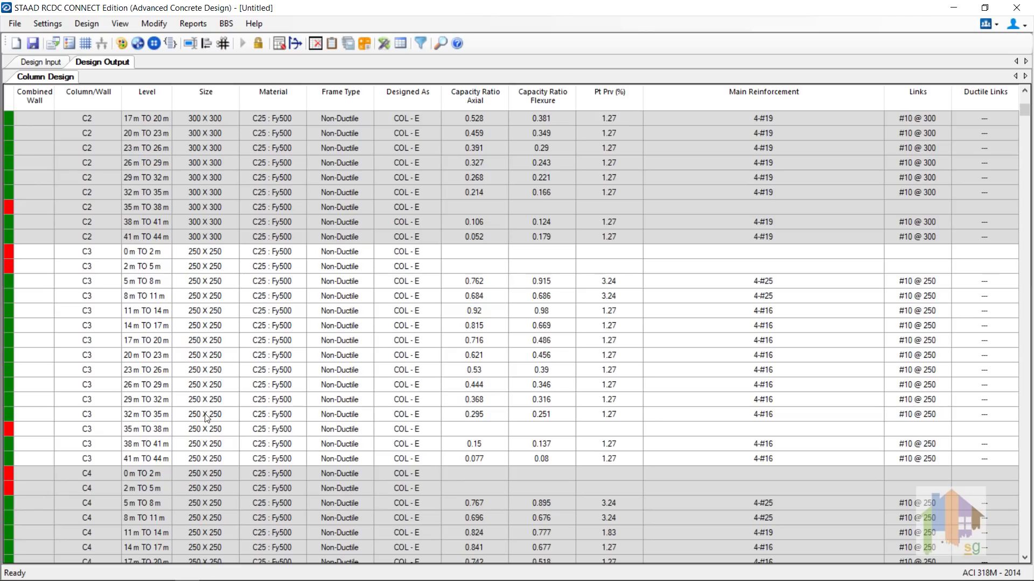
right_click(225, 253)
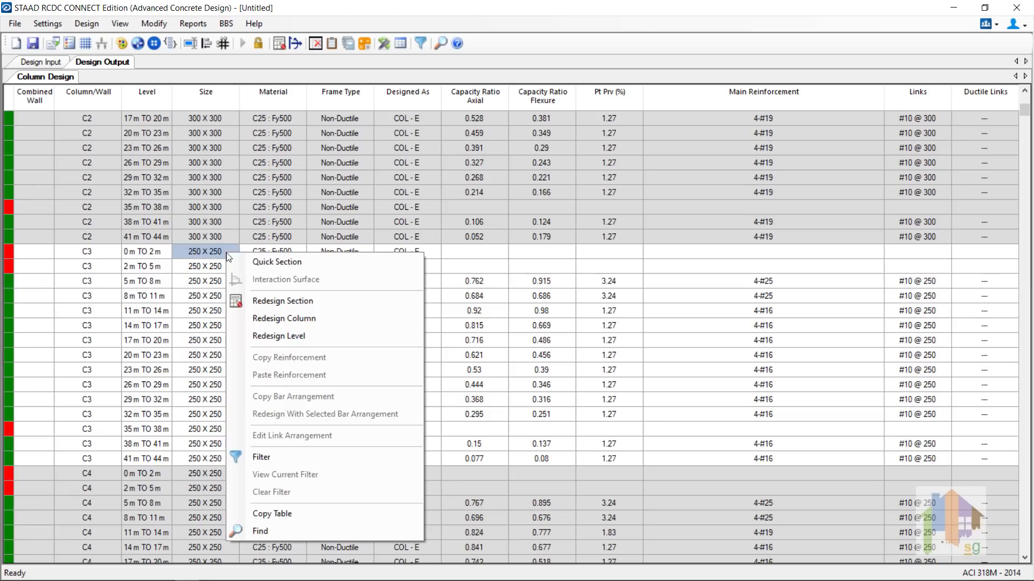
click(289, 318)
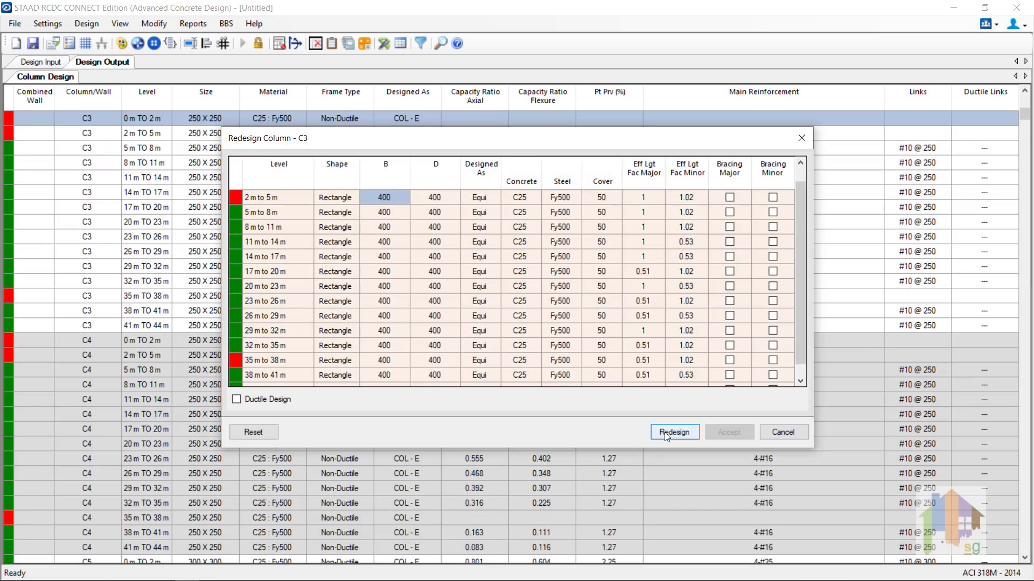
click(674, 432)
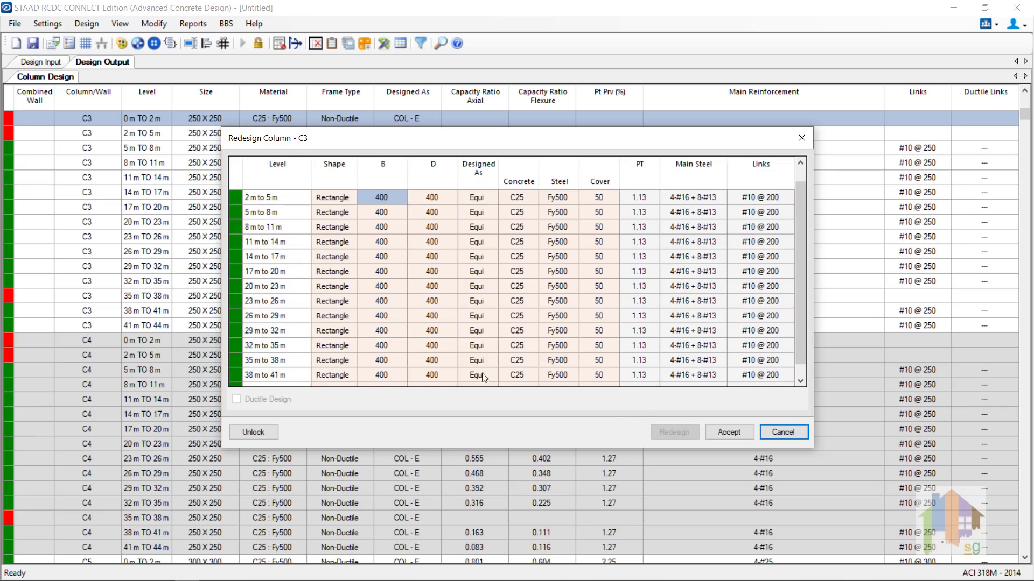
drag(802, 334, 802, 363)
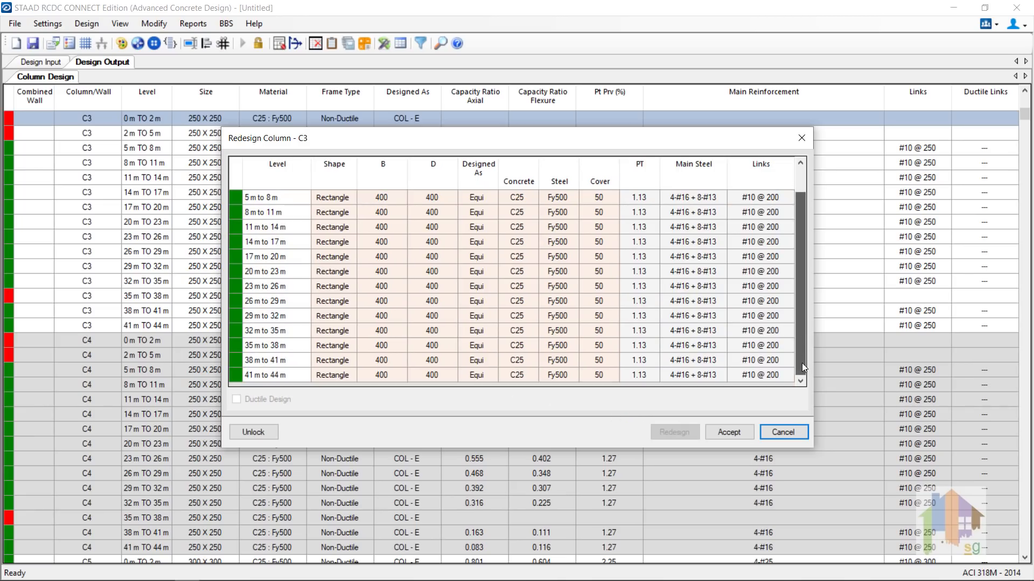
click(729, 432)
Step: Redesign C4 at 0–2 m as an L-shape and accept the L 450 X 450 design with 8-#16
click(225, 340)
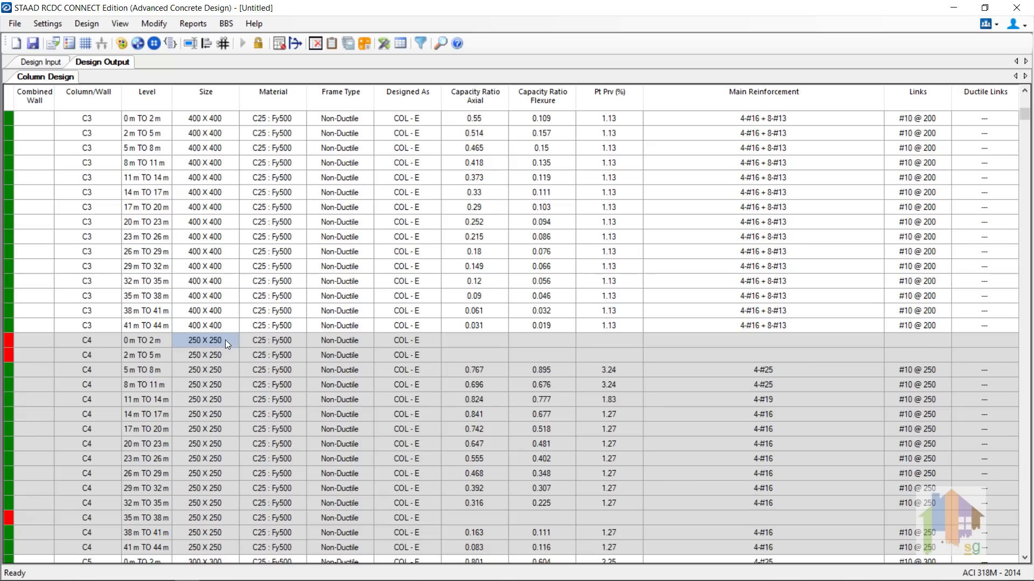
right_click(225, 340)
click(232, 340)
click(73, 345)
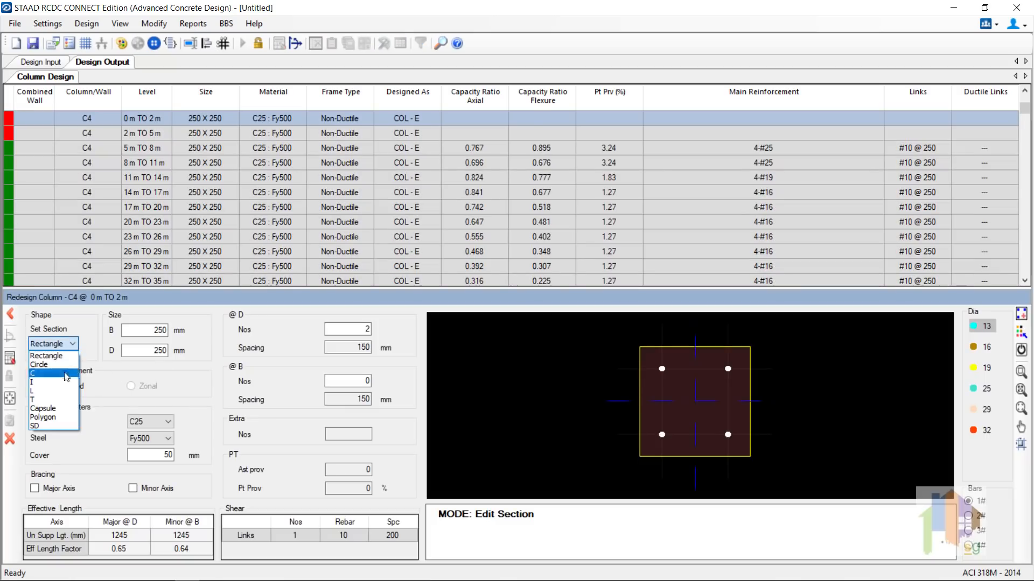
click(63, 393)
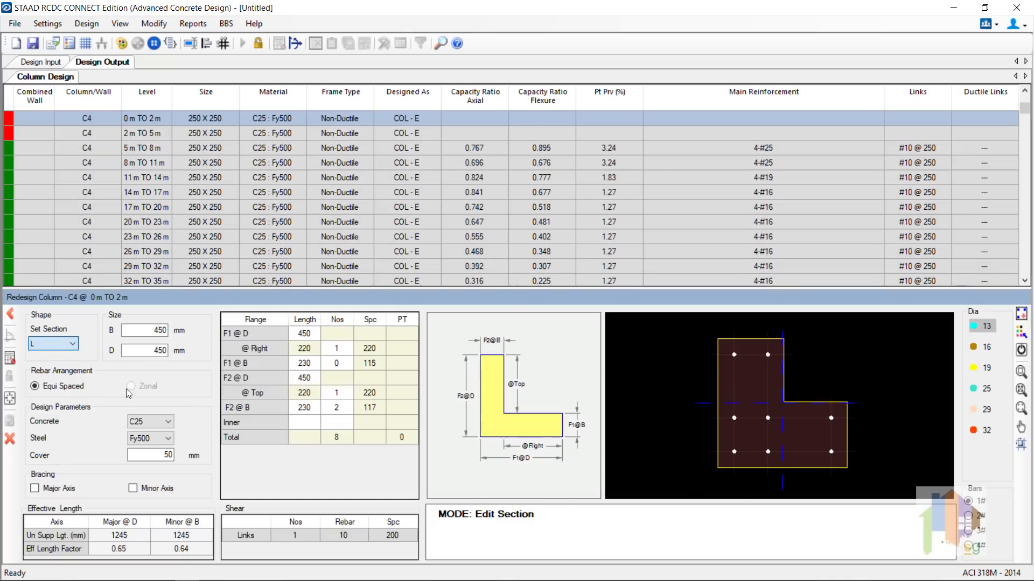
click(13, 364)
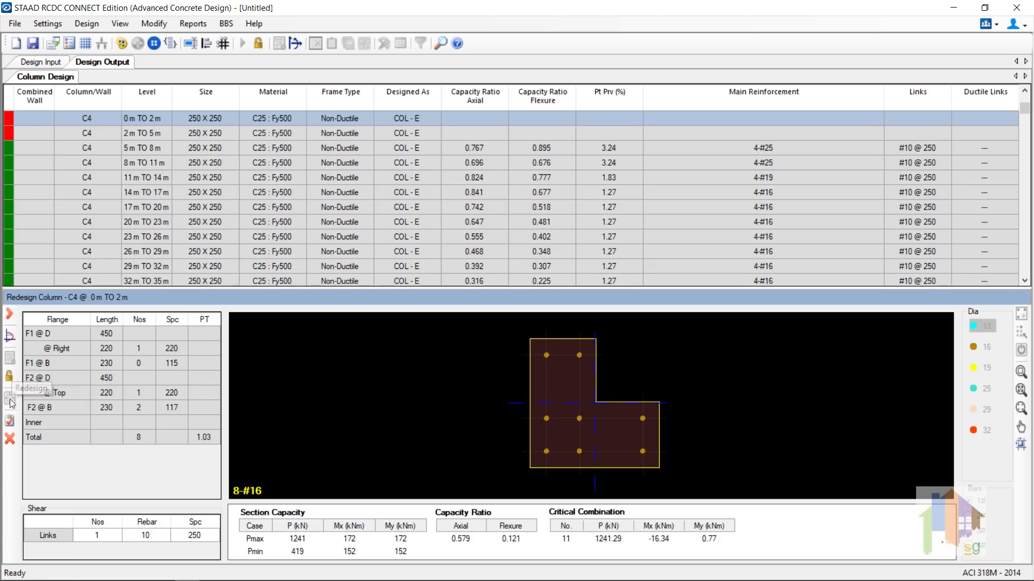
click(10, 422)
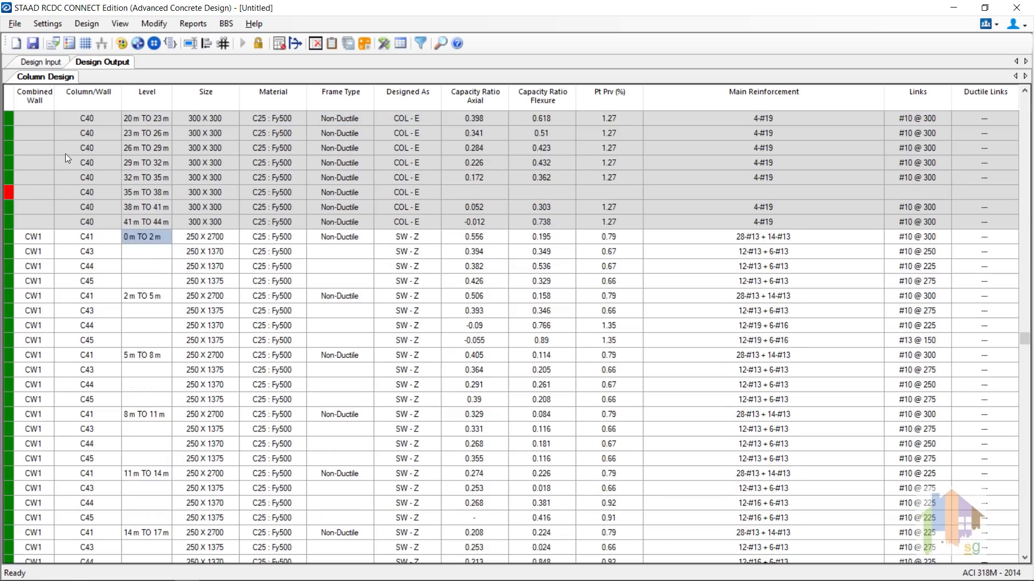
scroll(65, 153, down, 2)
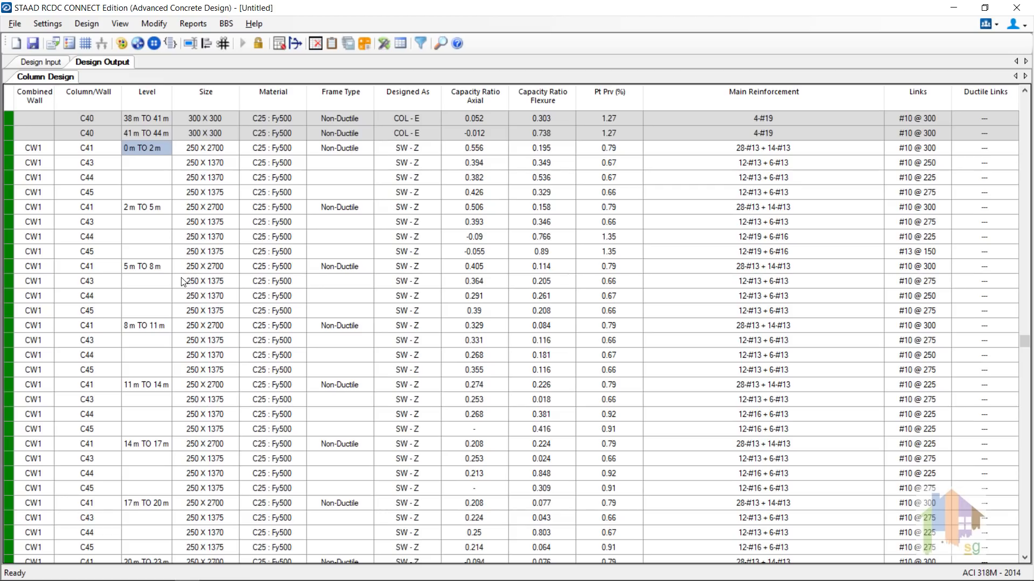
Step: View a quick section drawing of wall CW1 at 0–2 m, zooming into its corner
right_click(147, 150)
click(197, 156)
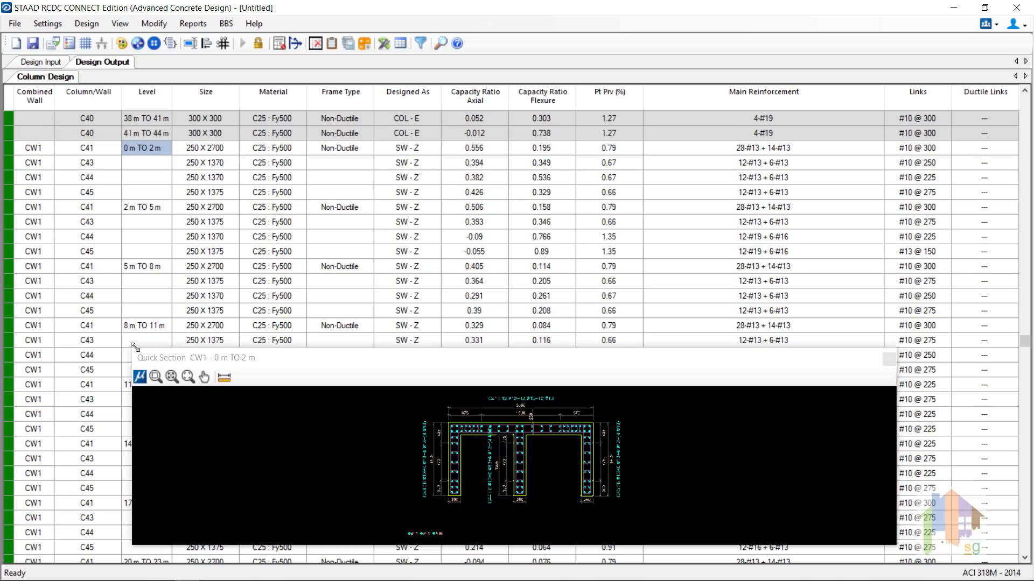
mouse_move(135, 355)
mouse_down()
mouse_move(362, 292)
mouse_move(486, 171)
mouse_up()
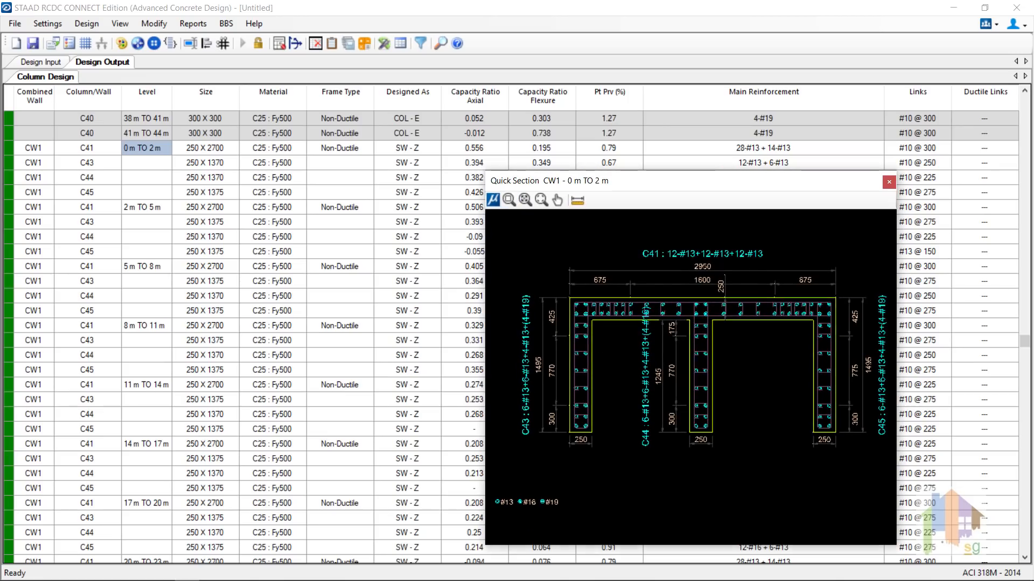
click(545, 274)
click(614, 344)
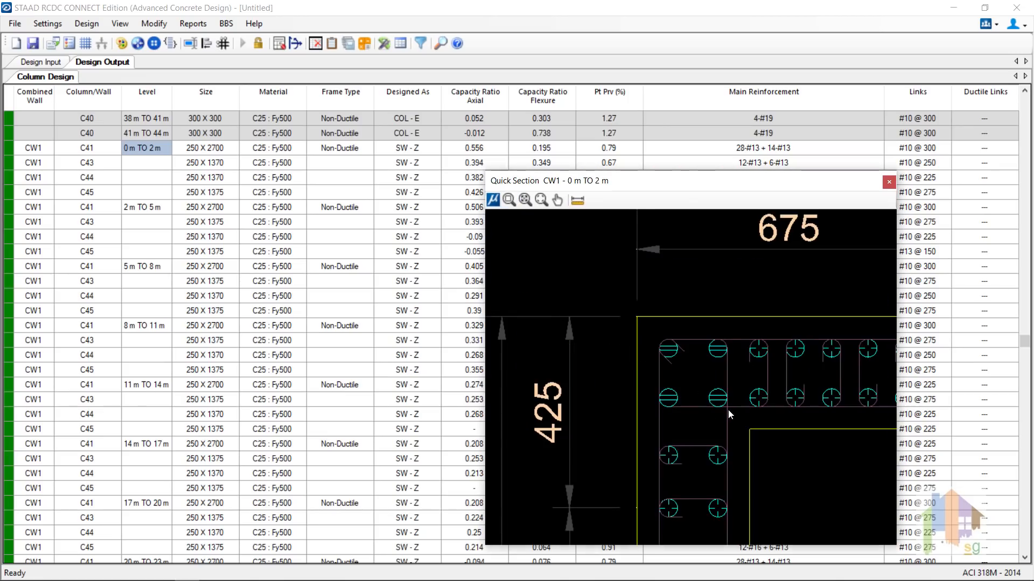
click(525, 199)
scroll(735, 337, up, 3)
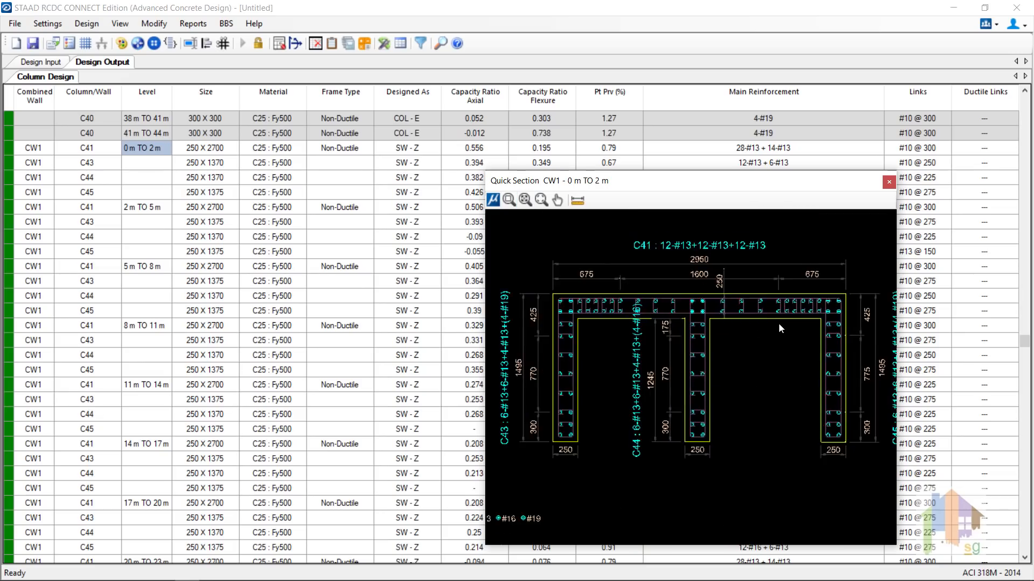
scroll(779, 324, down, 2)
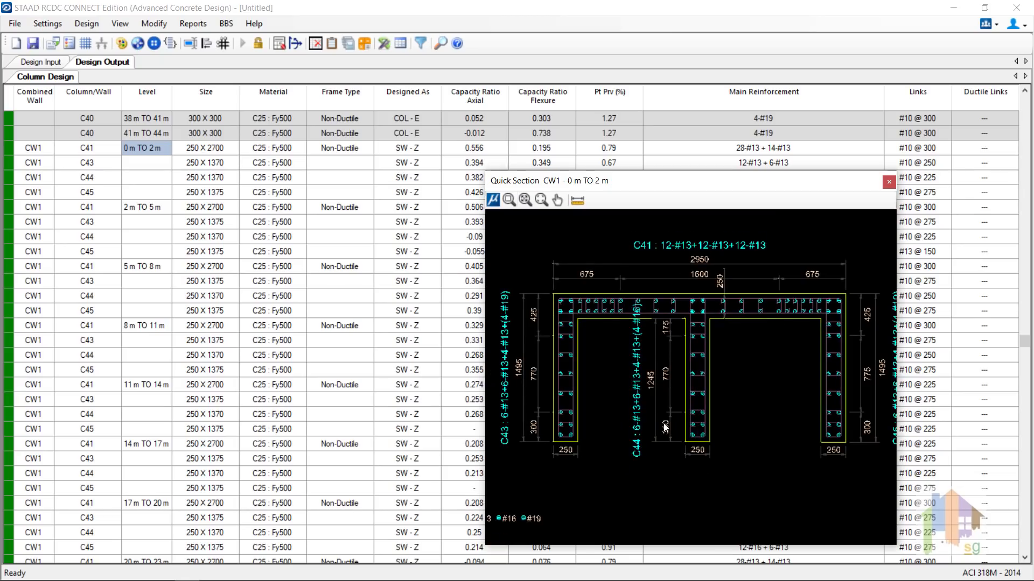
click(888, 184)
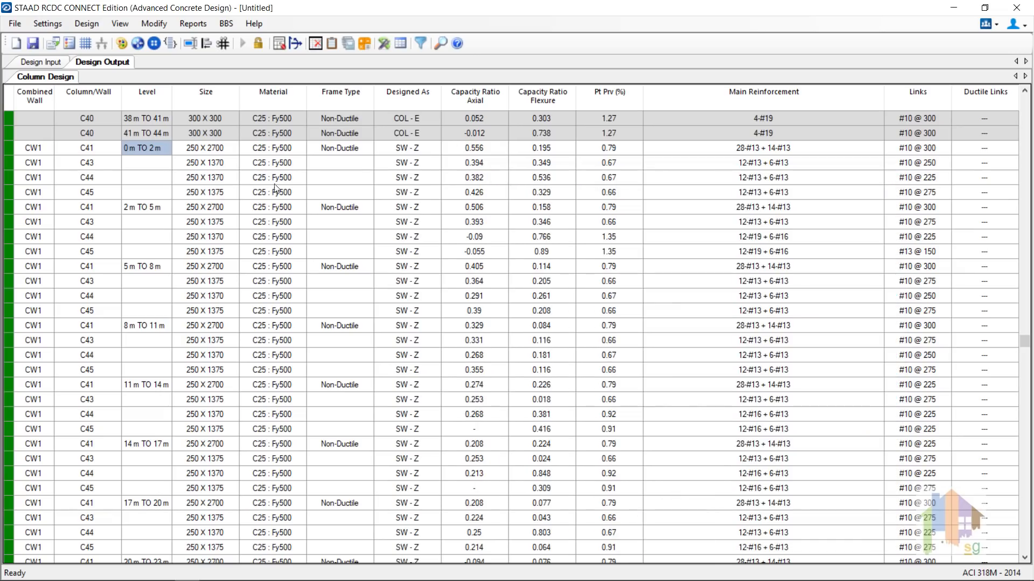
Step: Preview the quick cross-section of column C40 at 41–44 m
right_click(143, 132)
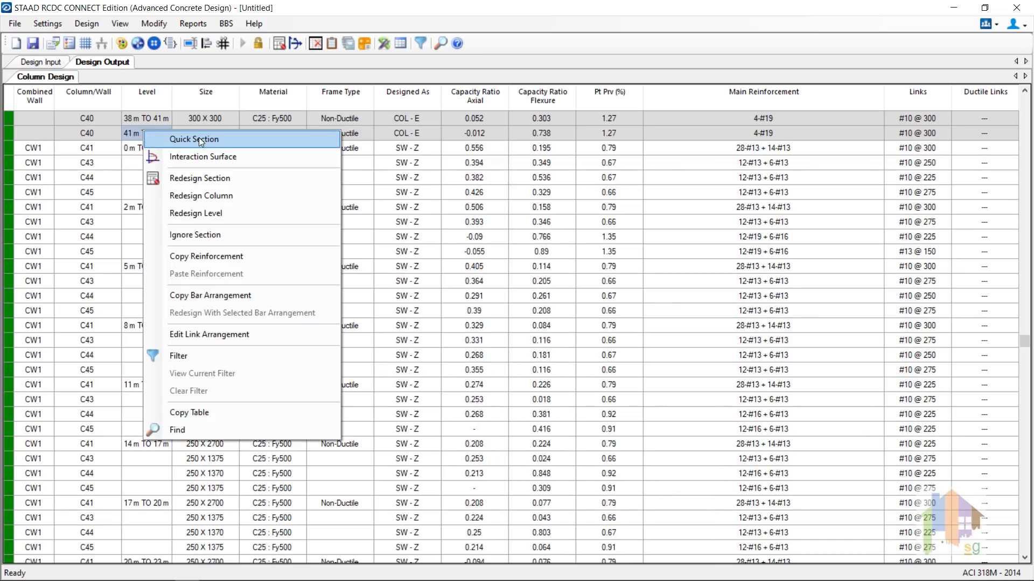
click(177, 138)
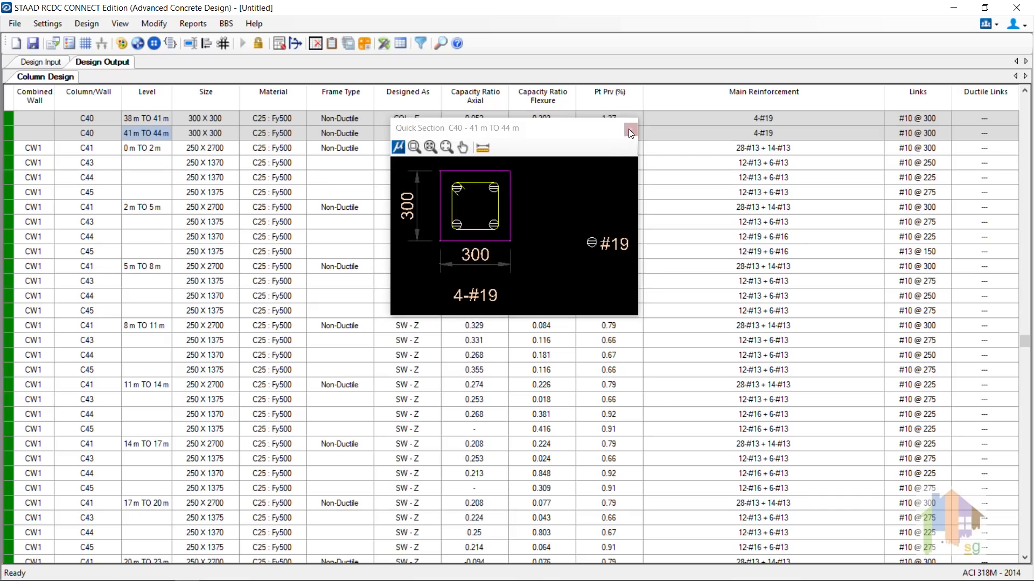
click(629, 131)
Step: Replace C1 35–38 m links with a perimeter master link plus vertical and horizontal cross-ties
right_click(203, 296)
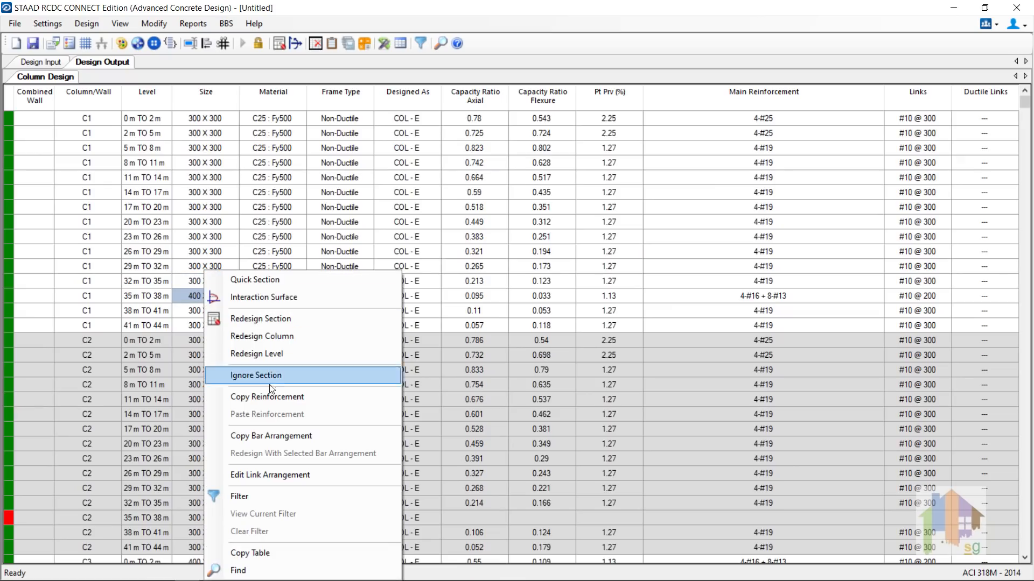
click(283, 474)
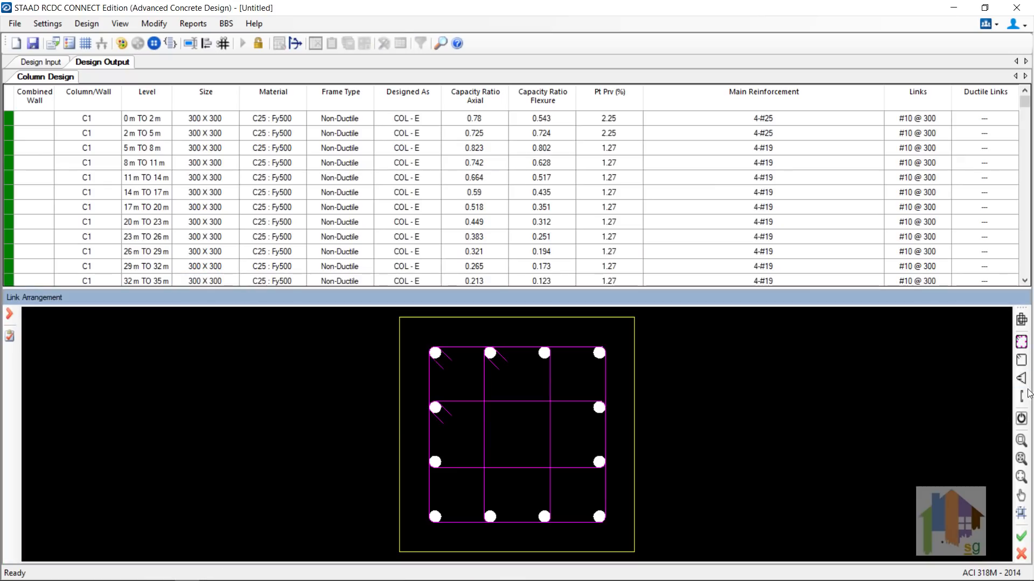
click(1021, 419)
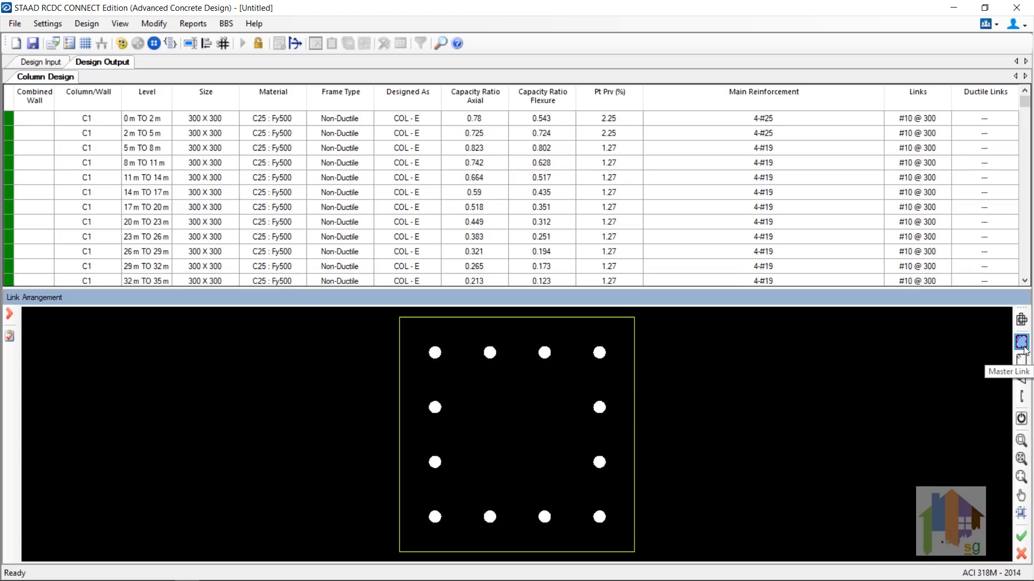
click(1023, 345)
click(1021, 397)
click(489, 353)
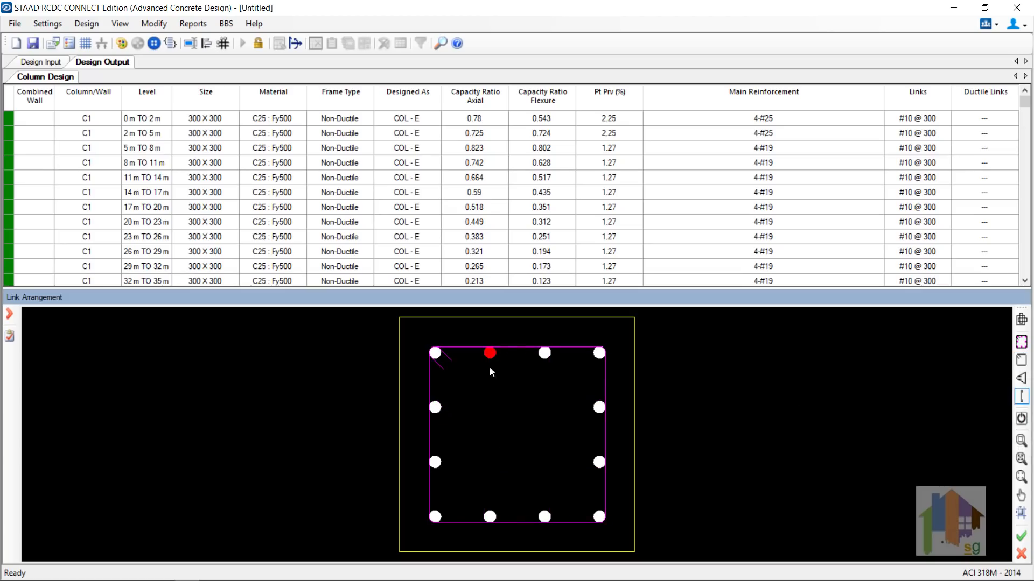
click(489, 517)
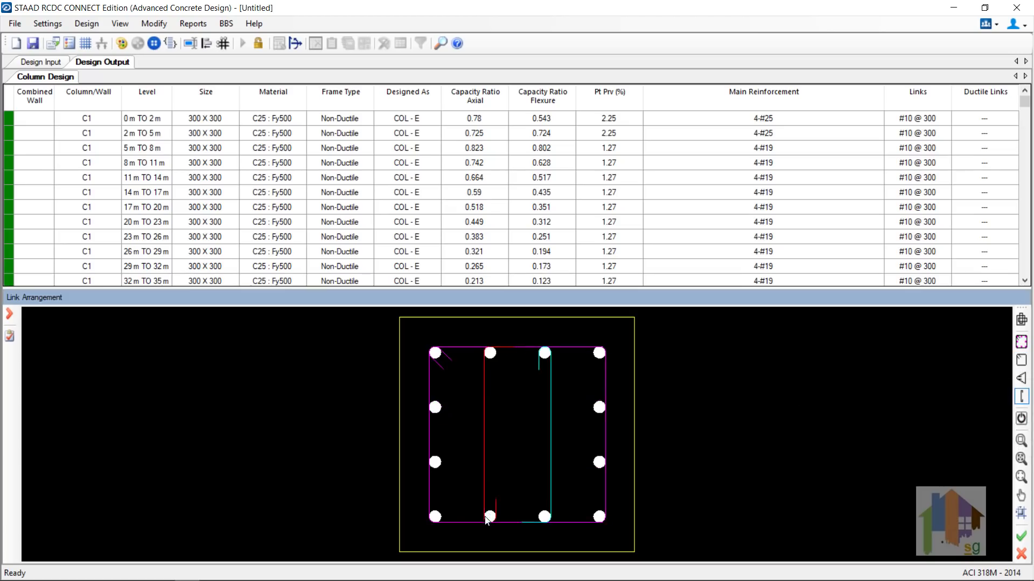
click(435, 407)
click(599, 407)
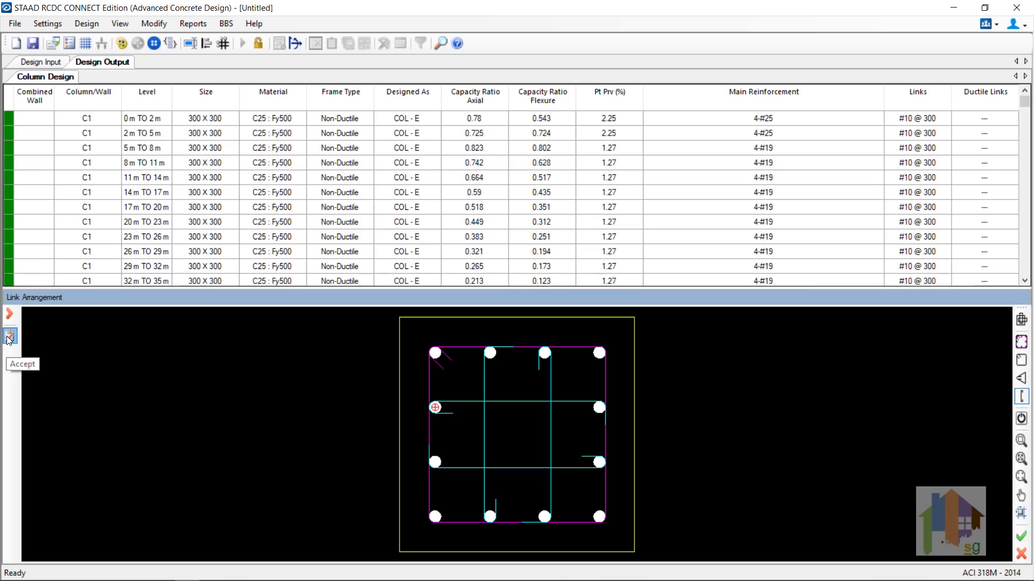
click(10, 337)
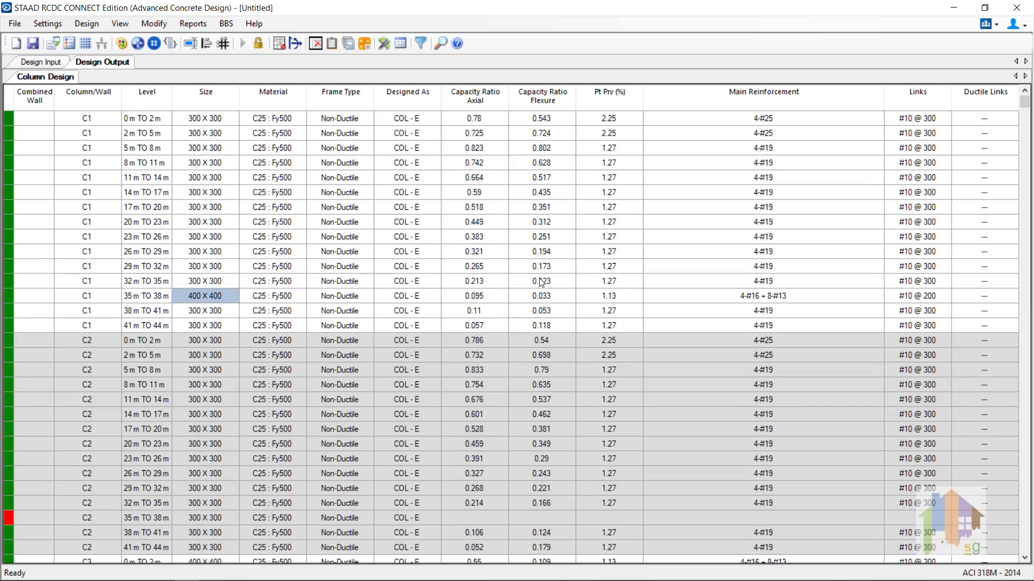
Step: Copy the C1 35–38 m bar arrangement
right_click(723, 298)
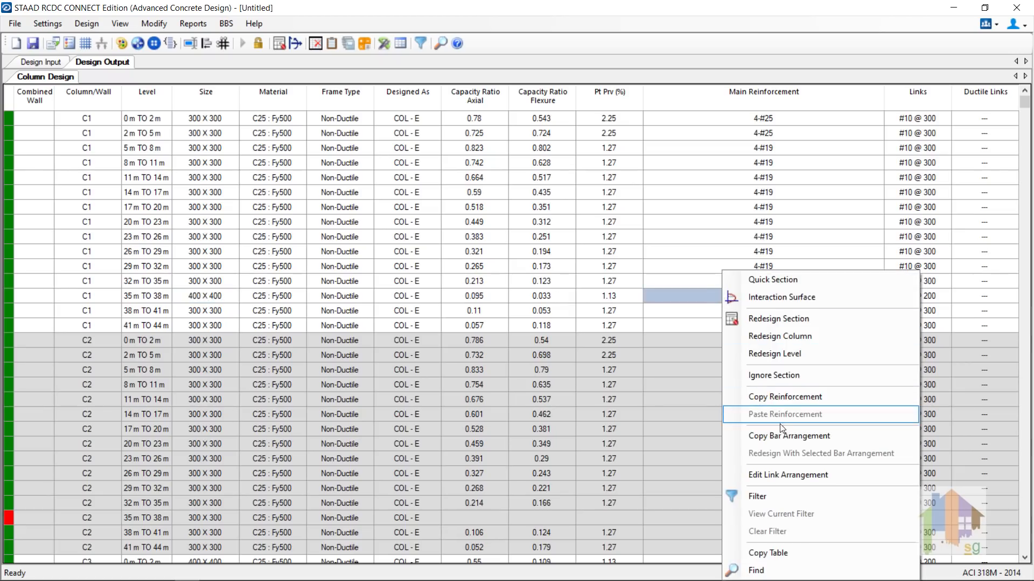
click(819, 436)
click(820, 440)
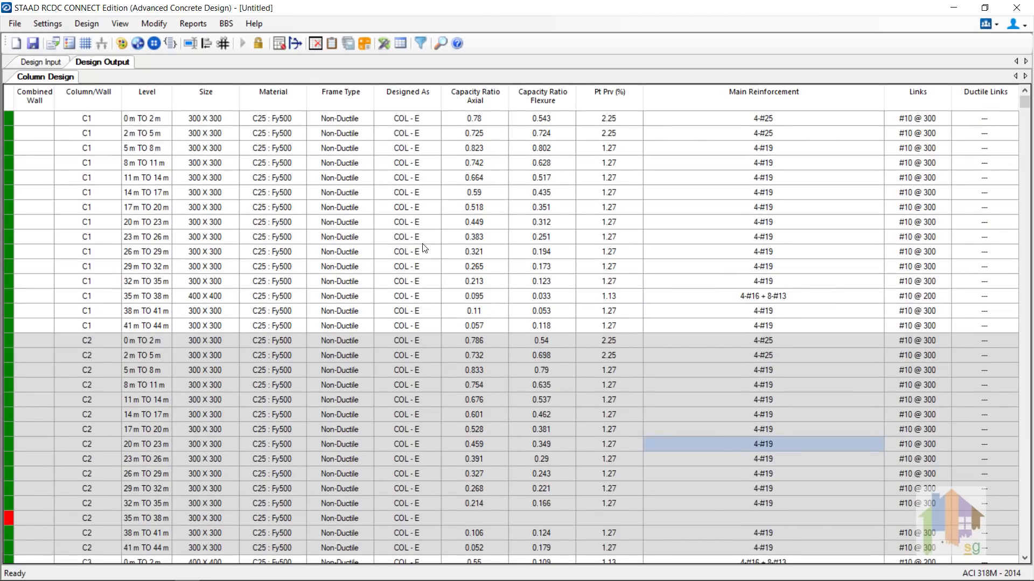
Step: Generate a detailed reinforcement drawing for all combined walls
click(191, 24)
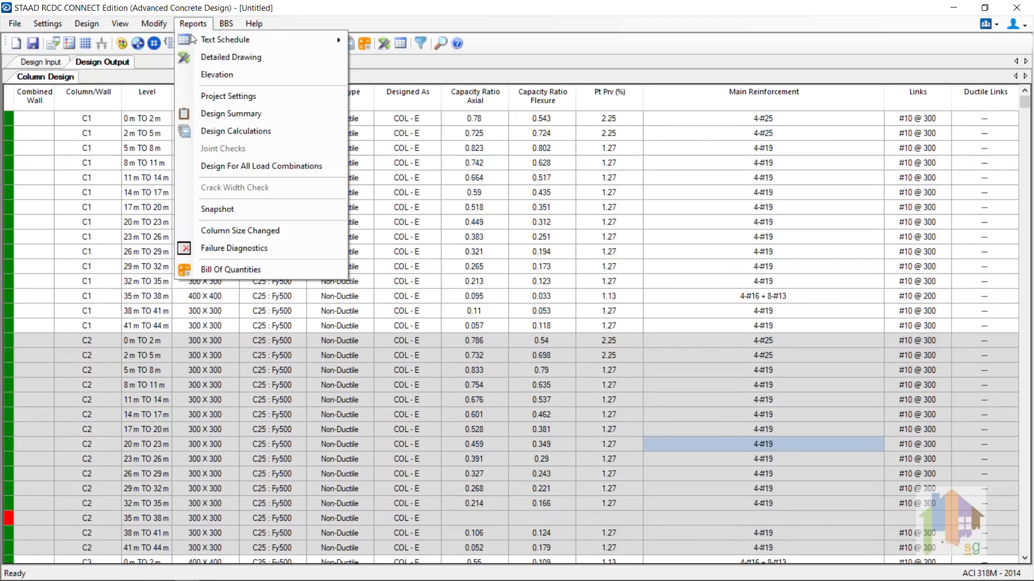
click(263, 57)
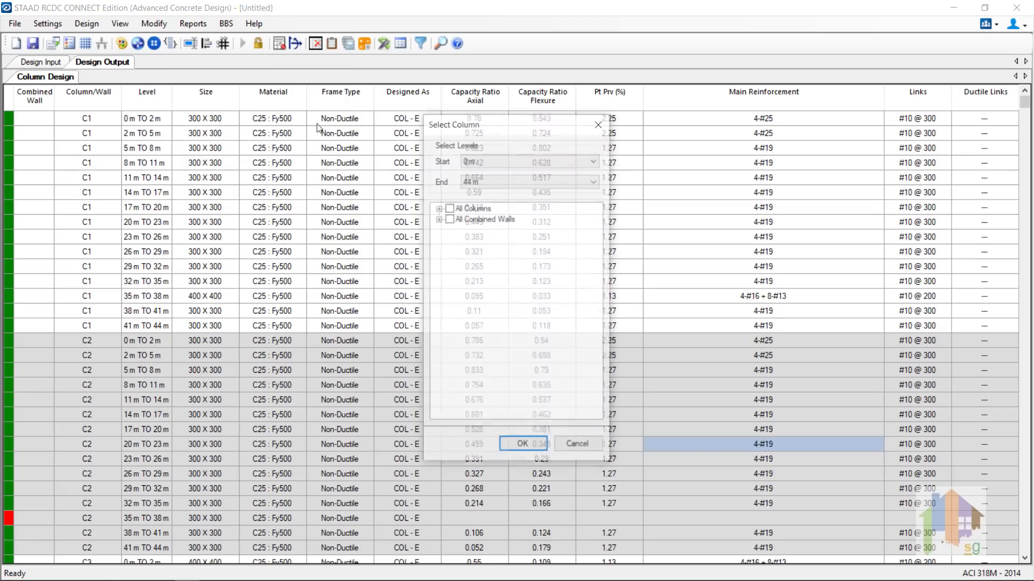
click(439, 219)
click(451, 218)
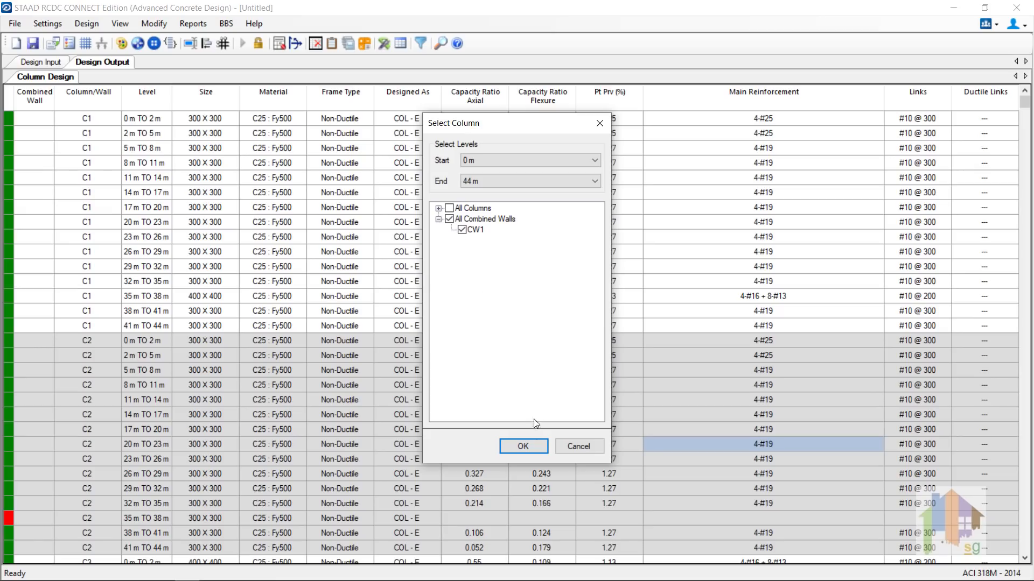
click(522, 447)
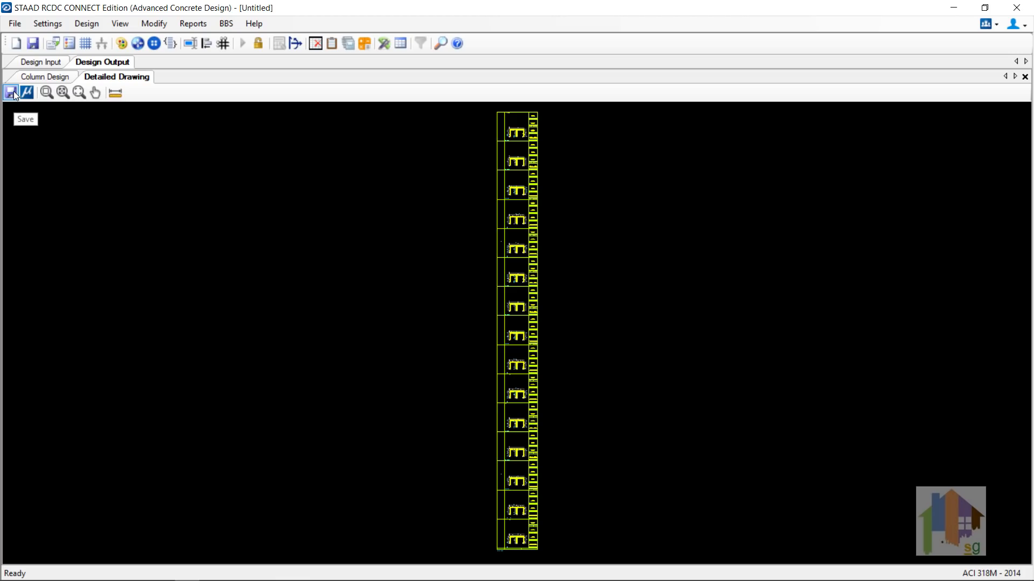
Step: Zoom into the lower part of the CW1 wall drawing to inspect it
click(47, 92)
drag(488, 522, 555, 569)
scroll(493, 296, up, 3)
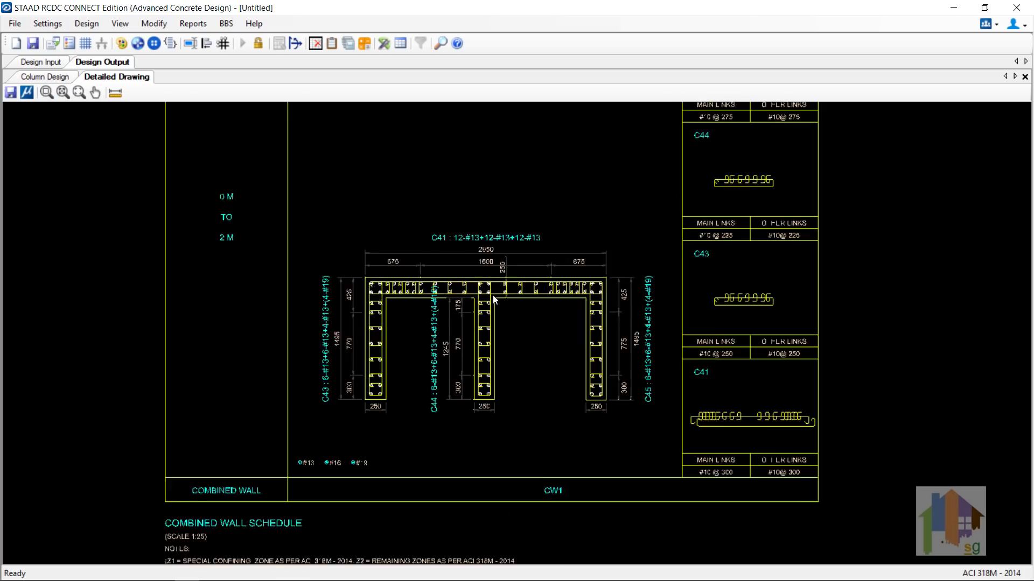
scroll(494, 304, up, 1)
scroll(447, 316, up, 1)
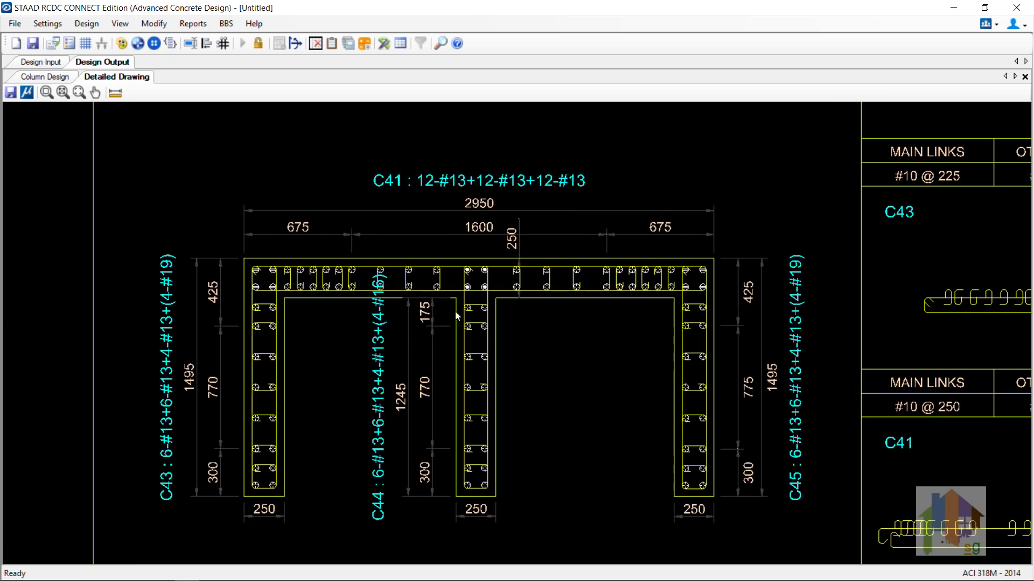
scroll(458, 294, down, 2)
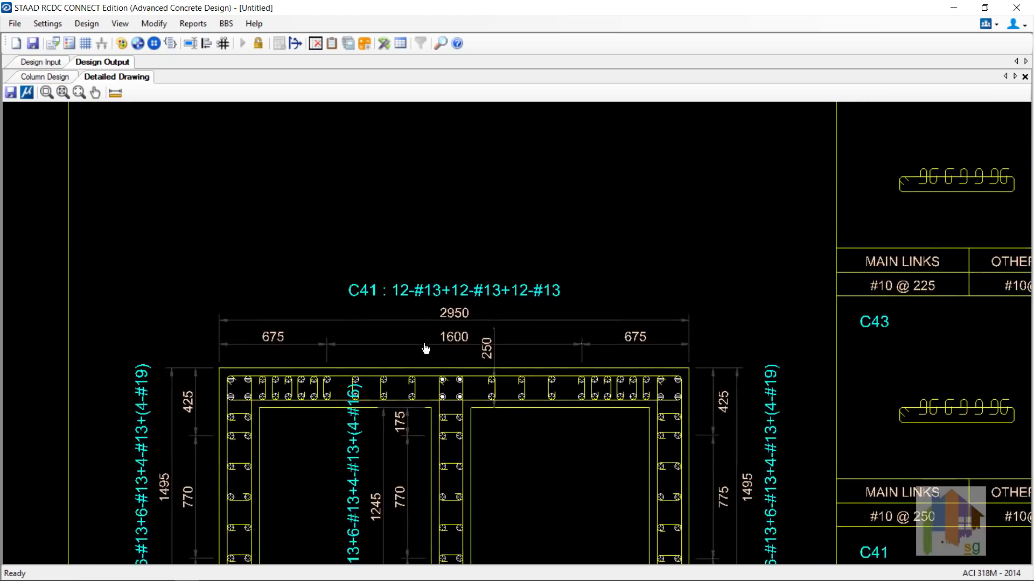
scroll(463, 290, down, 2)
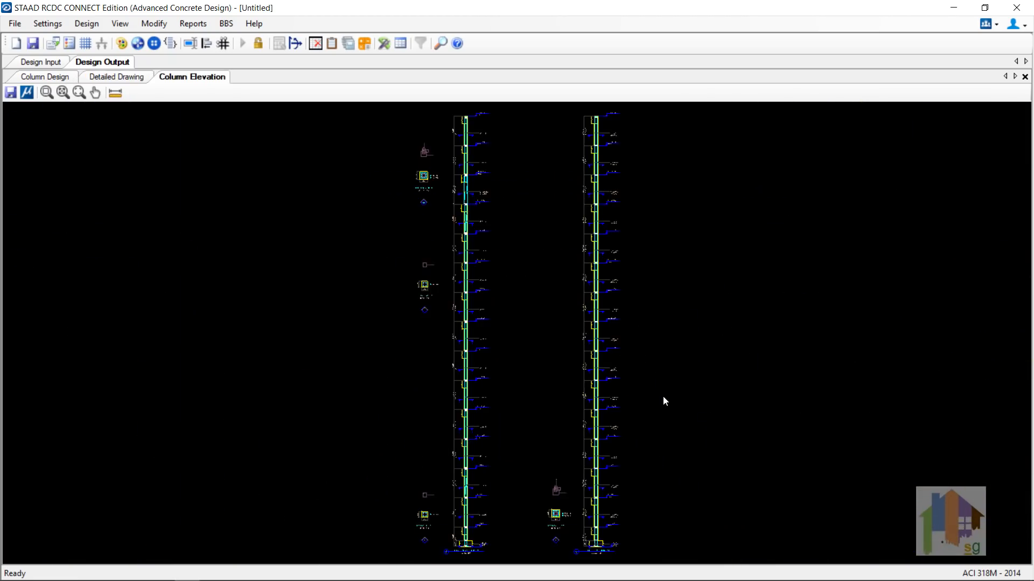
Step: Zoom in on the C1 section and C3 base detail, then open C1's design calculations
click(49, 95)
drag(405, 257, 516, 322)
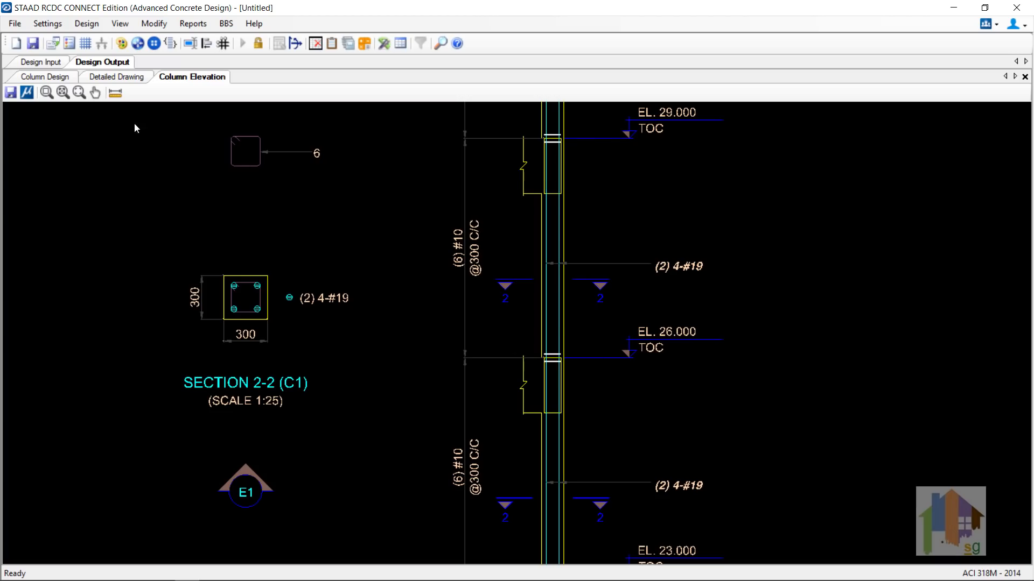
click(79, 92)
drag(633, 558, 640, 559)
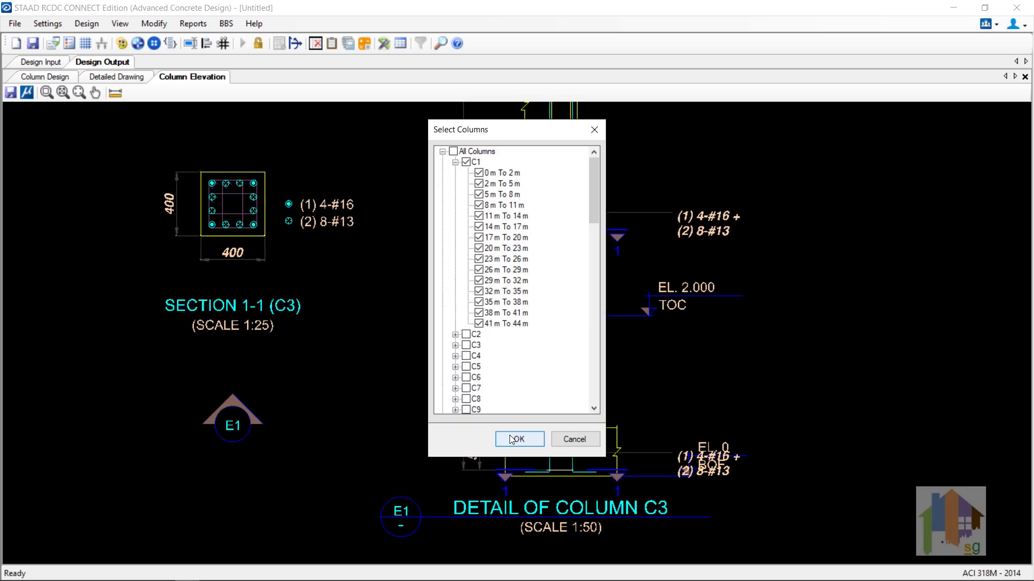
click(511, 437)
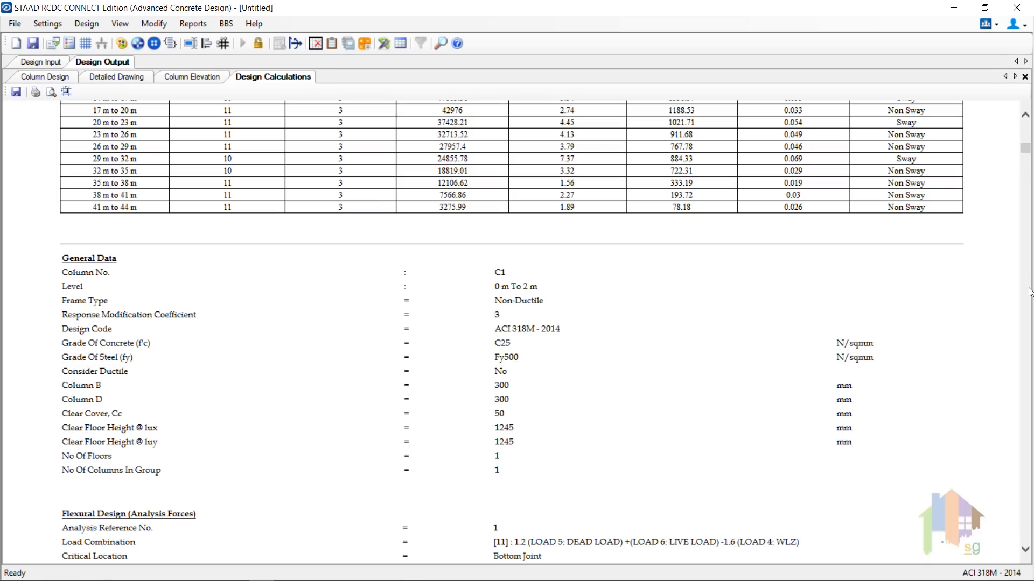
Step: Scroll through C1's stability, slenderness and design moment checks in the calculations report
scroll(972, 313, down, 5)
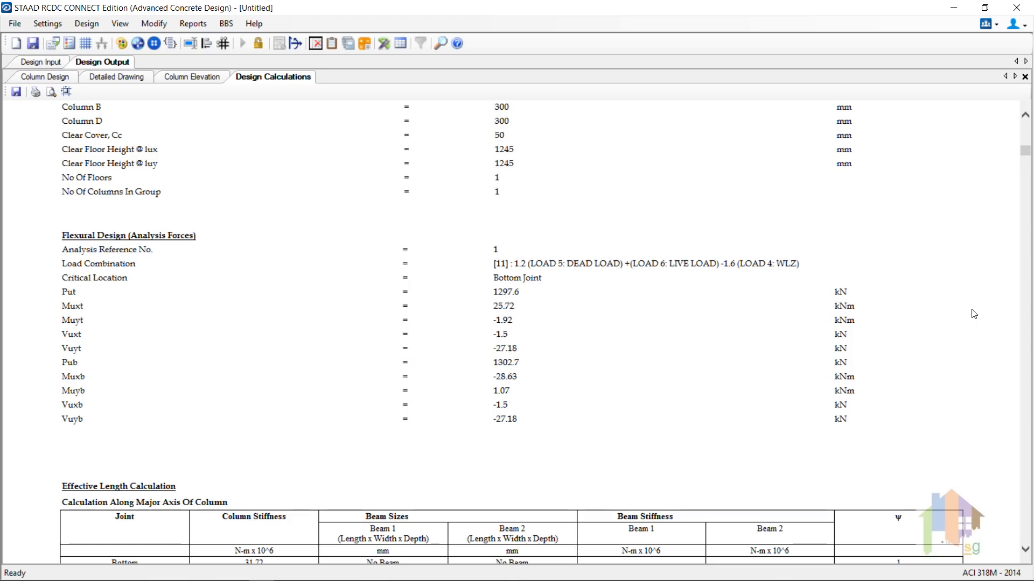
scroll(974, 314, down, 5)
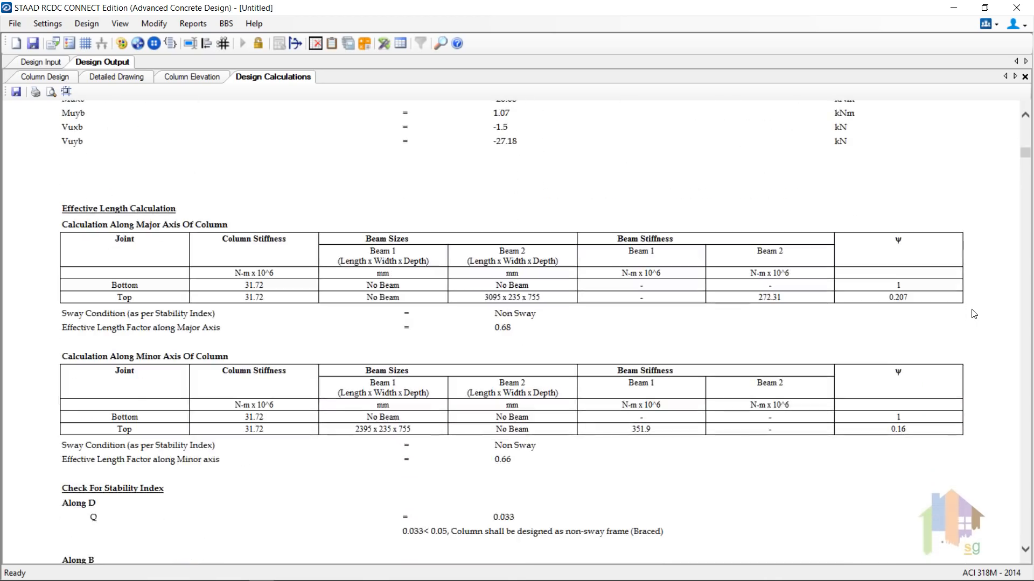
scroll(974, 314, down, 7)
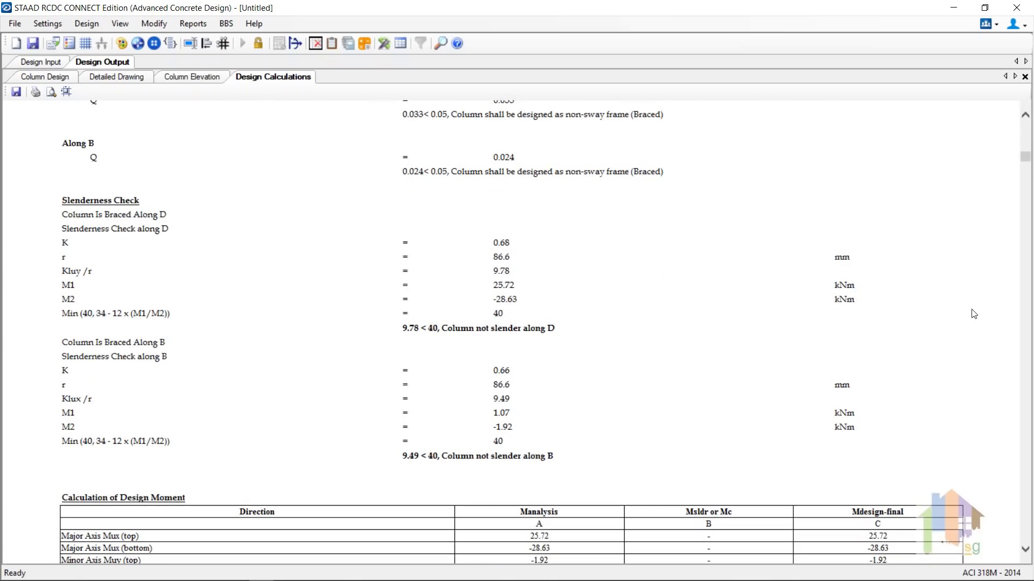
scroll(973, 314, down, 2)
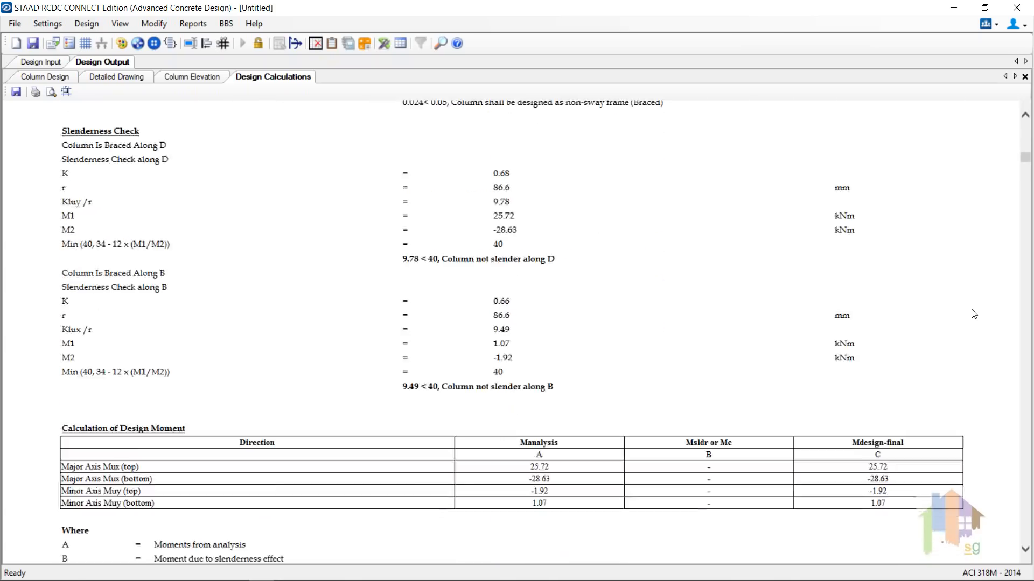
click(203, 24)
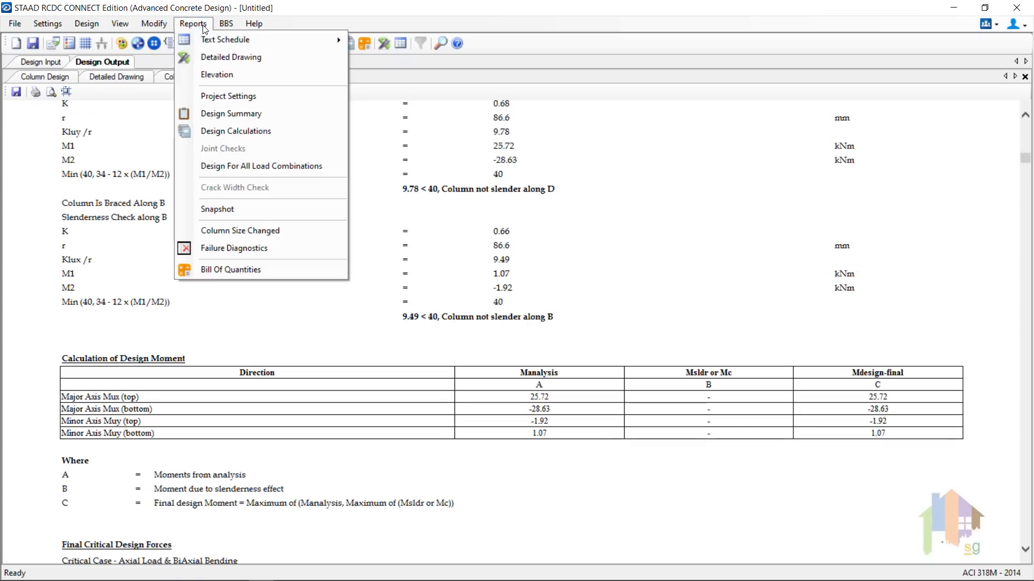
Step: Generate the BOQ Summary report with Rs as the currency
click(245, 271)
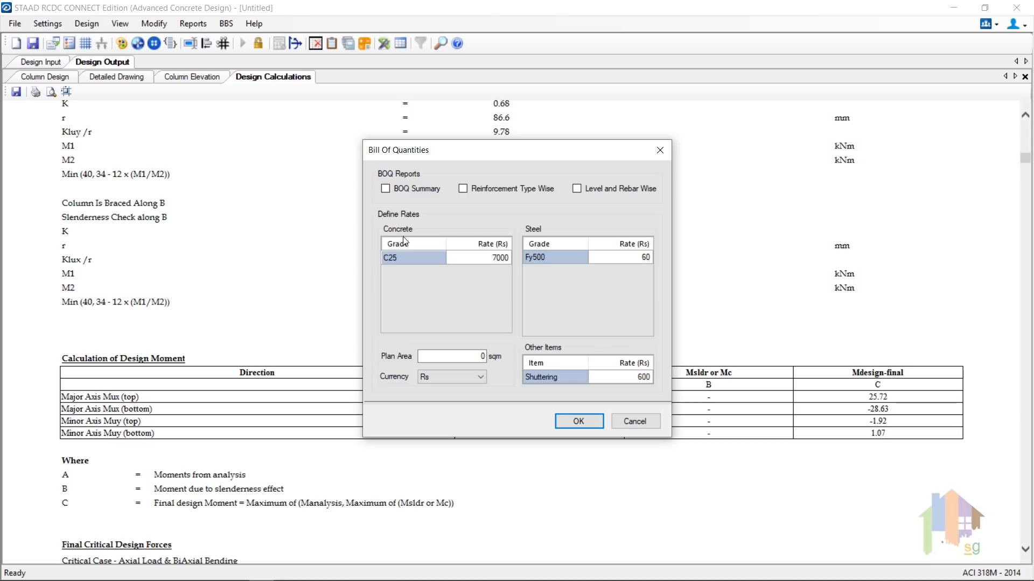
click(472, 377)
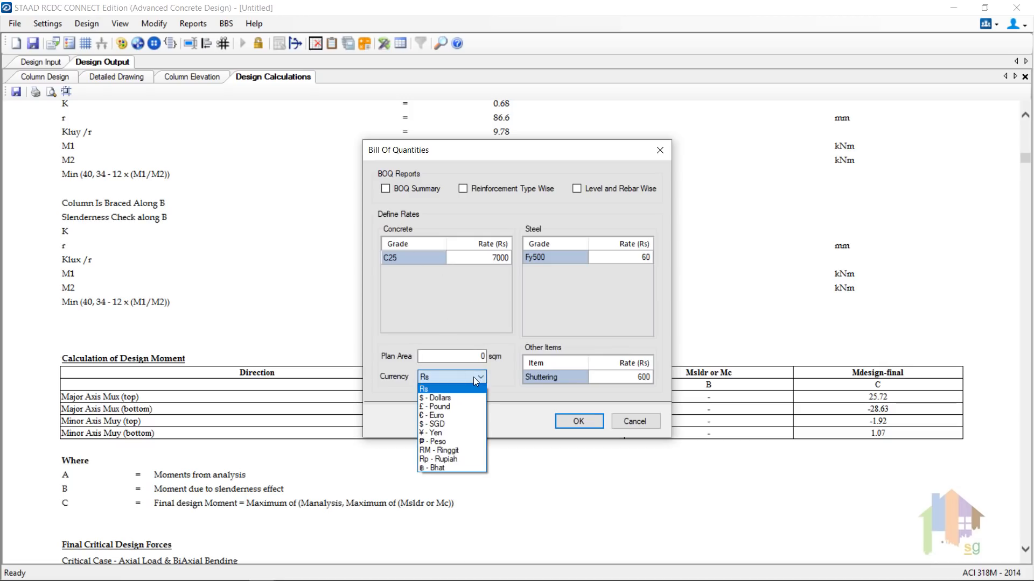
click(474, 377)
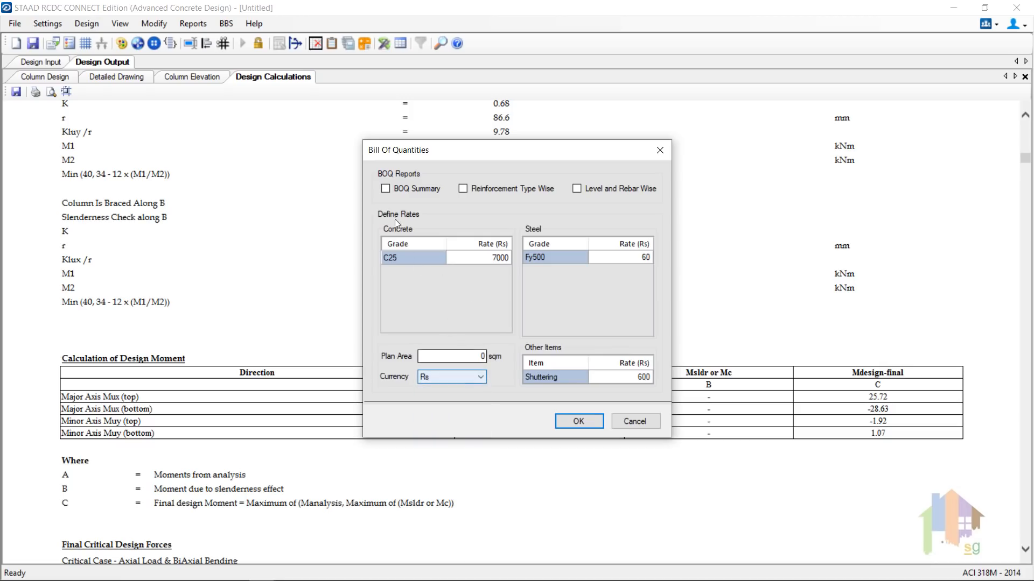
click(385, 189)
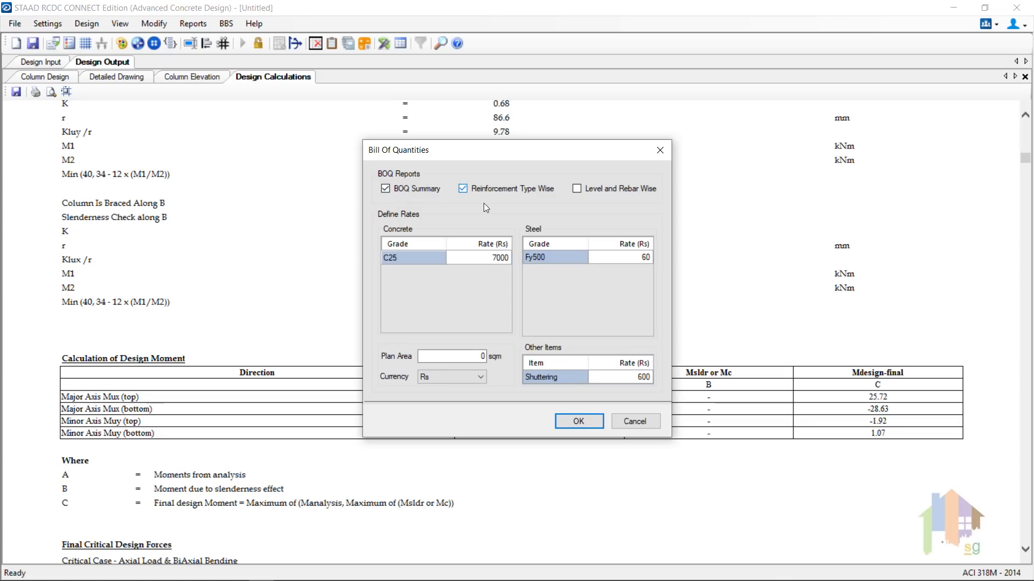
click(578, 422)
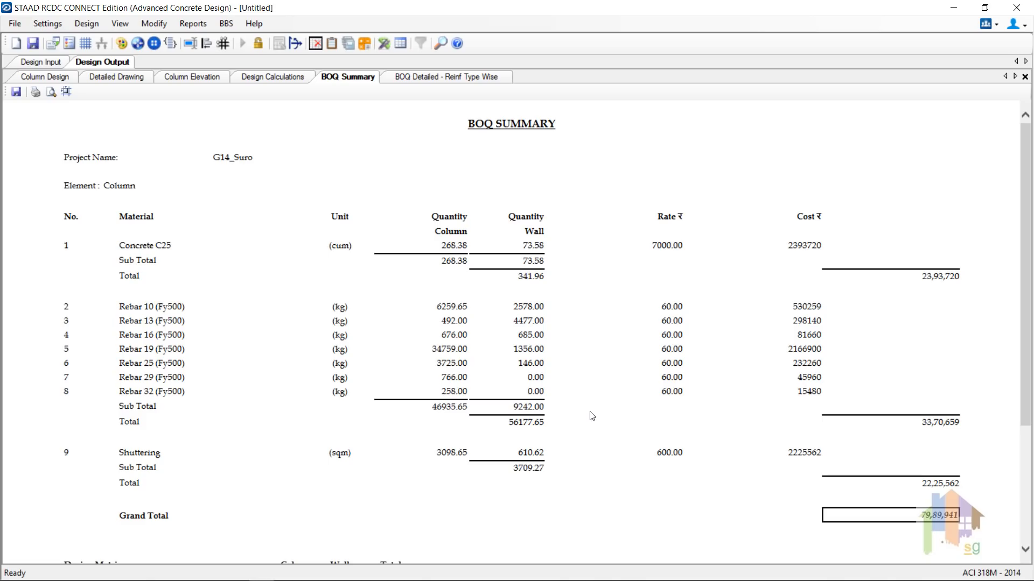
Step: Scroll down to the BOQ design metrics and omitted columns
scroll(592, 417, down, 3)
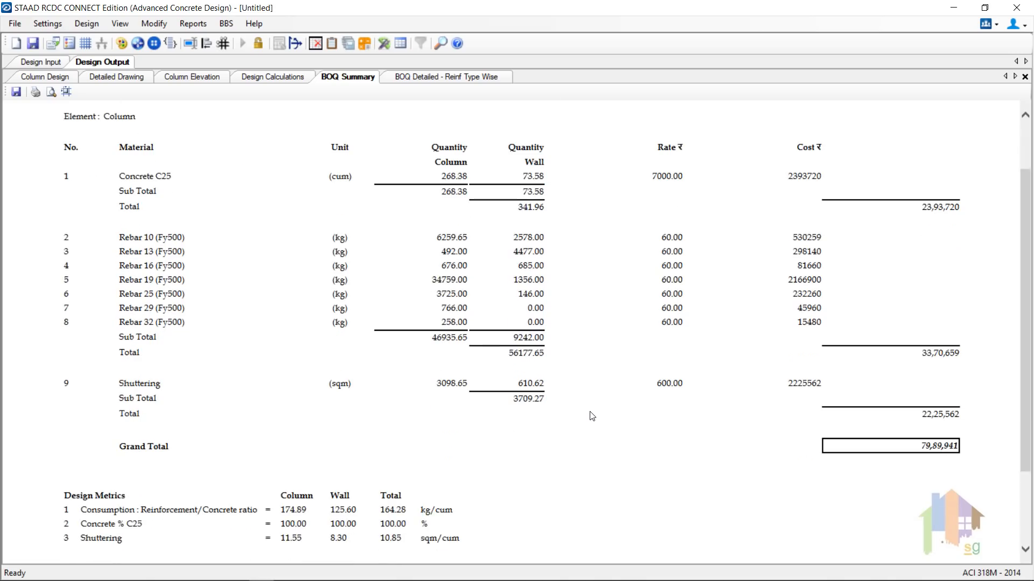
scroll(592, 416, down, 5)
click(226, 25)
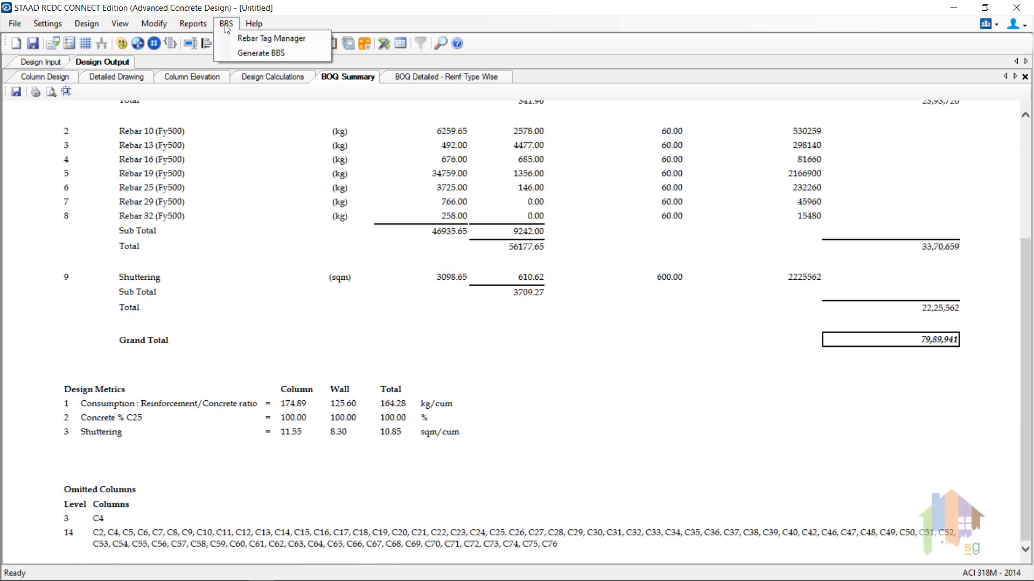
Step: Generate the bar bending schedule for column C1
click(238, 54)
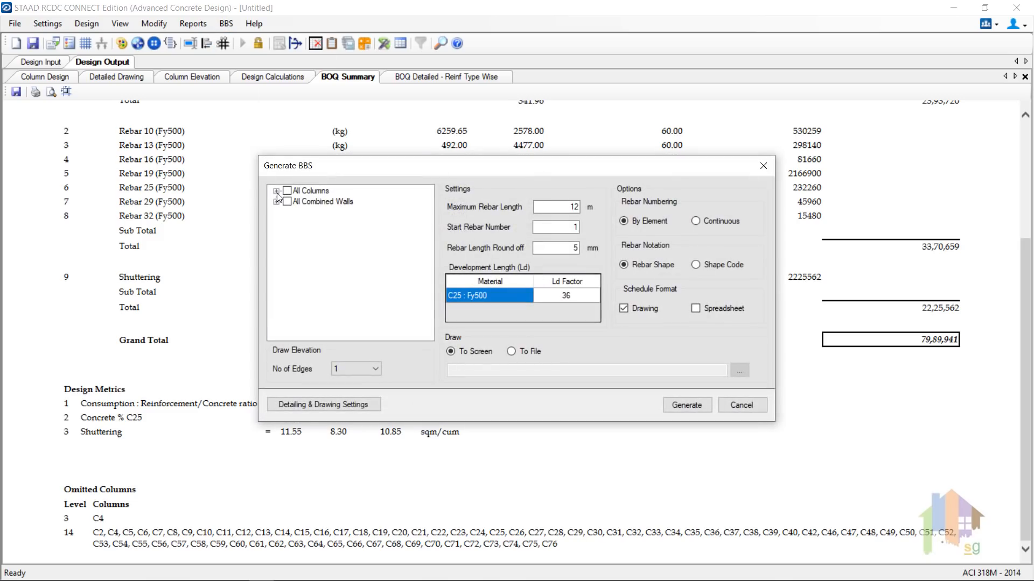
click(276, 191)
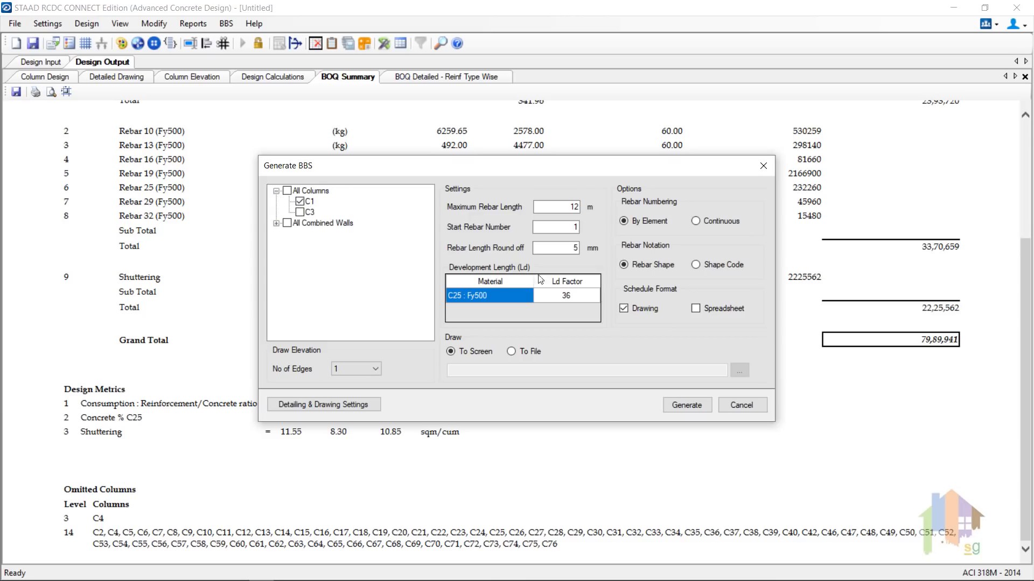
click(680, 406)
Step: Zoom in on the C1 elevation and the first bar schedule table rows
click(47, 92)
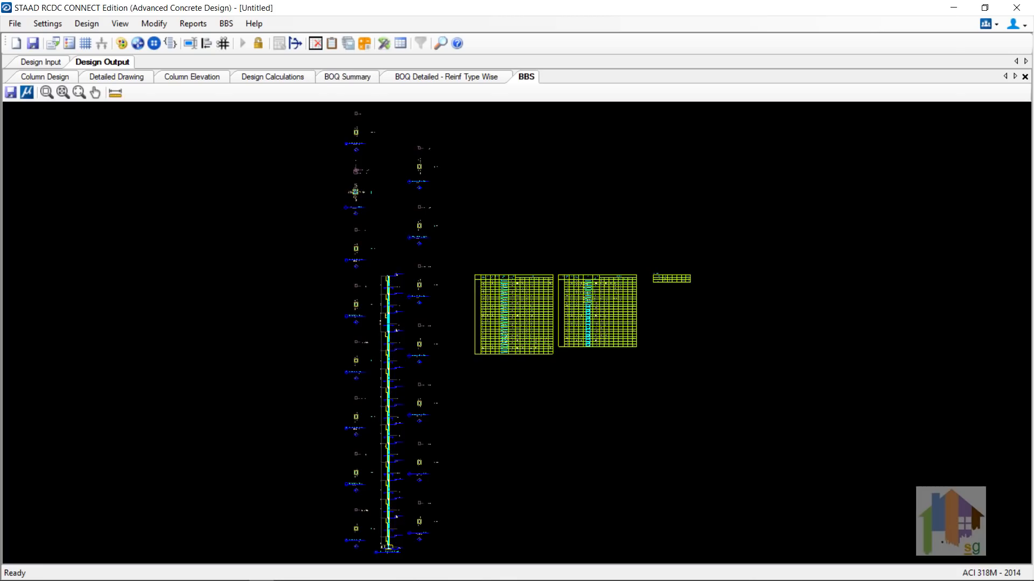
drag(335, 272, 441, 351)
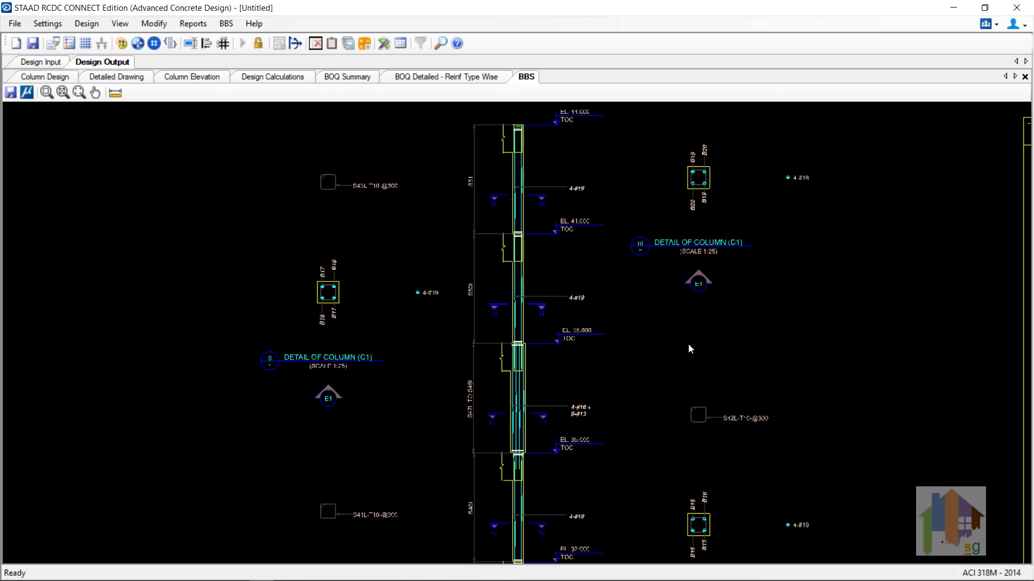
scroll(690, 354, up, 1)
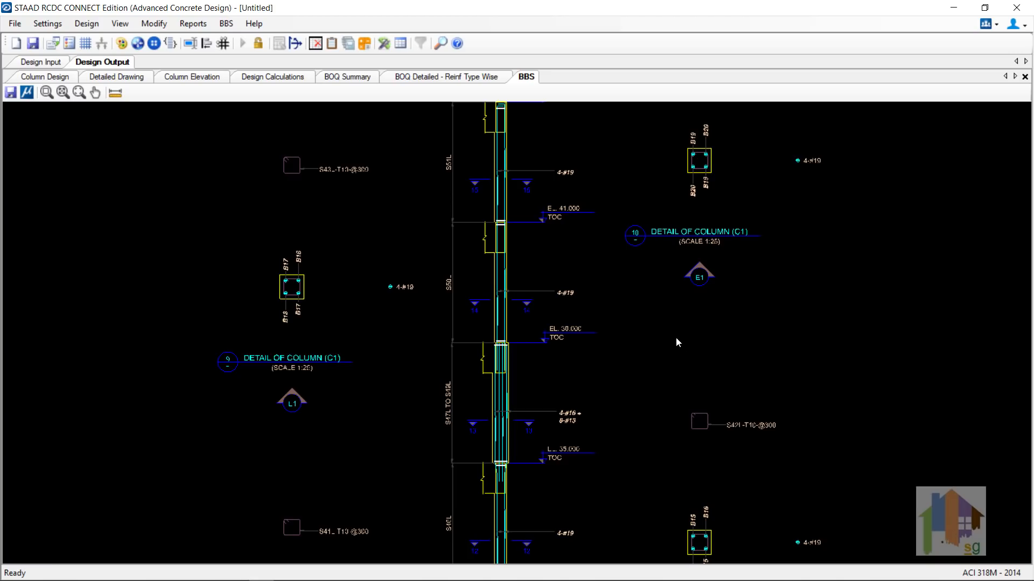
click(80, 92)
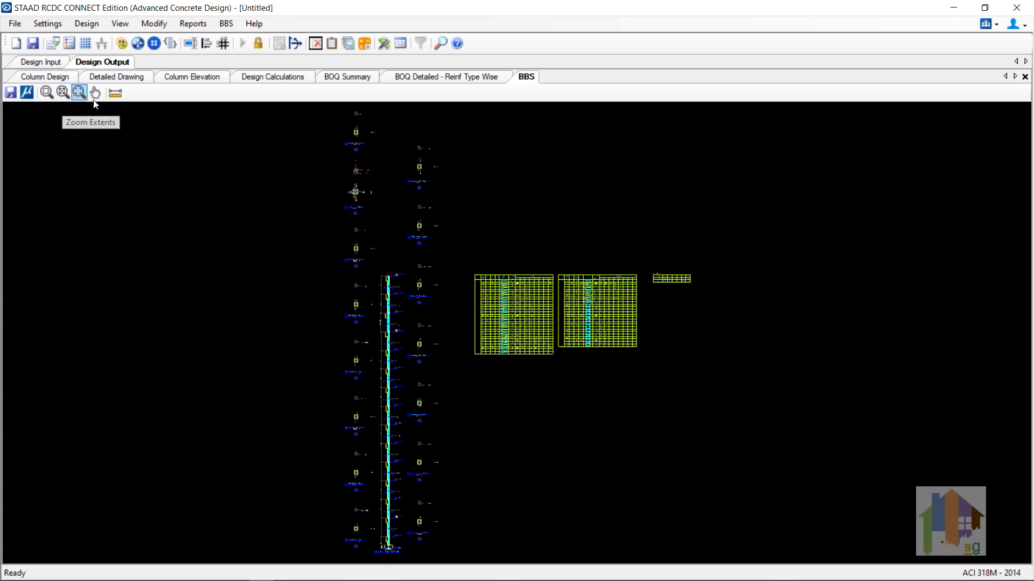
click(43, 95)
drag(466, 270, 556, 306)
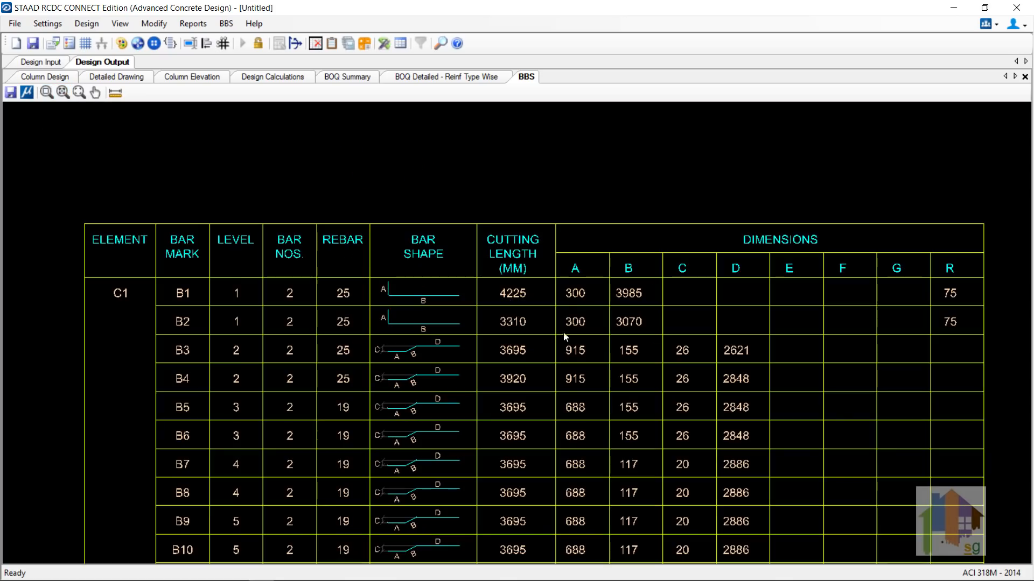
middle_drag(573, 440, 568, 389)
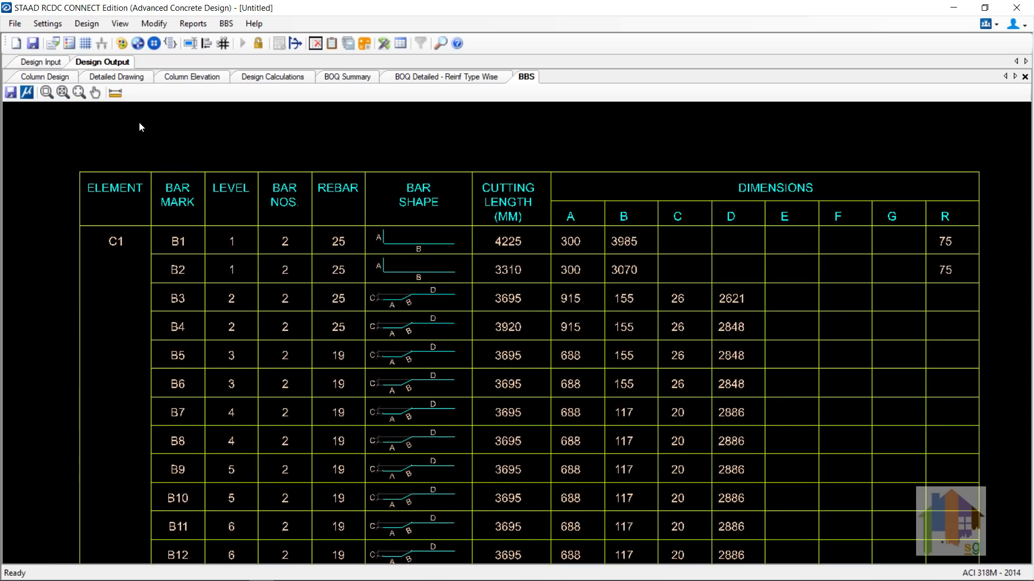
Step: Show the Column Size Changed report and write revised sizes to G14_Conc_Suro-R0.std
click(194, 23)
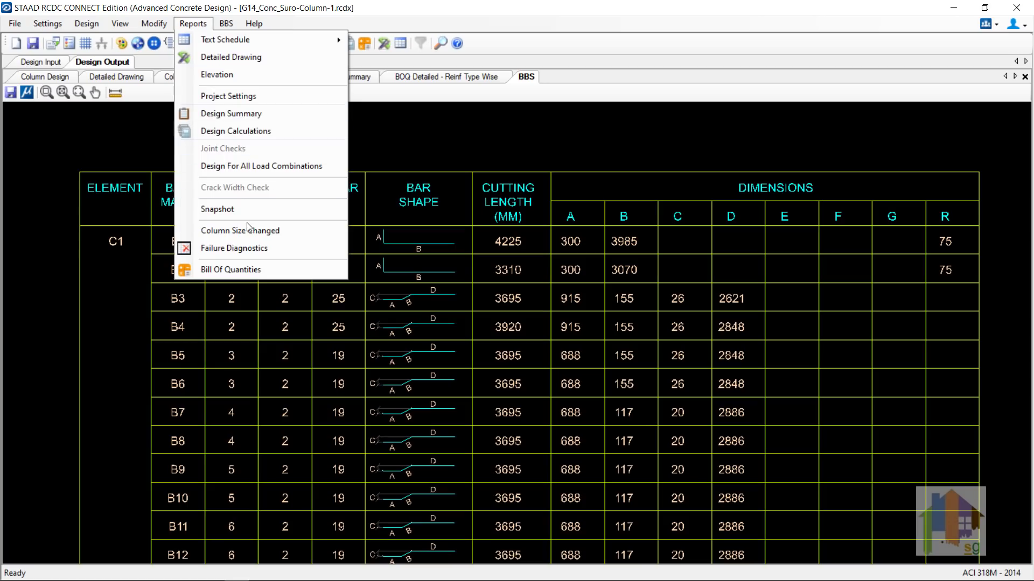
click(286, 236)
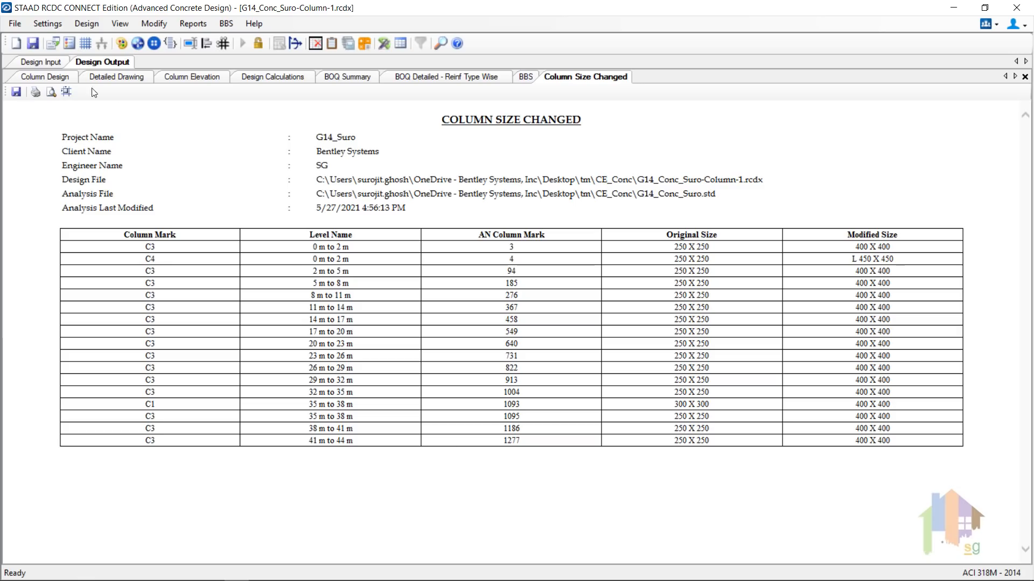
click(19, 25)
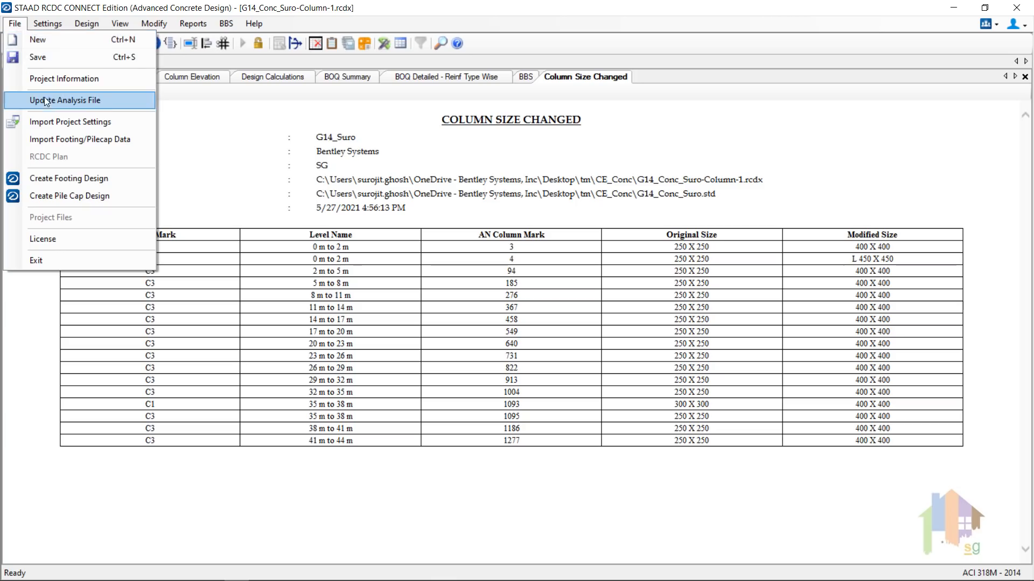
click(107, 99)
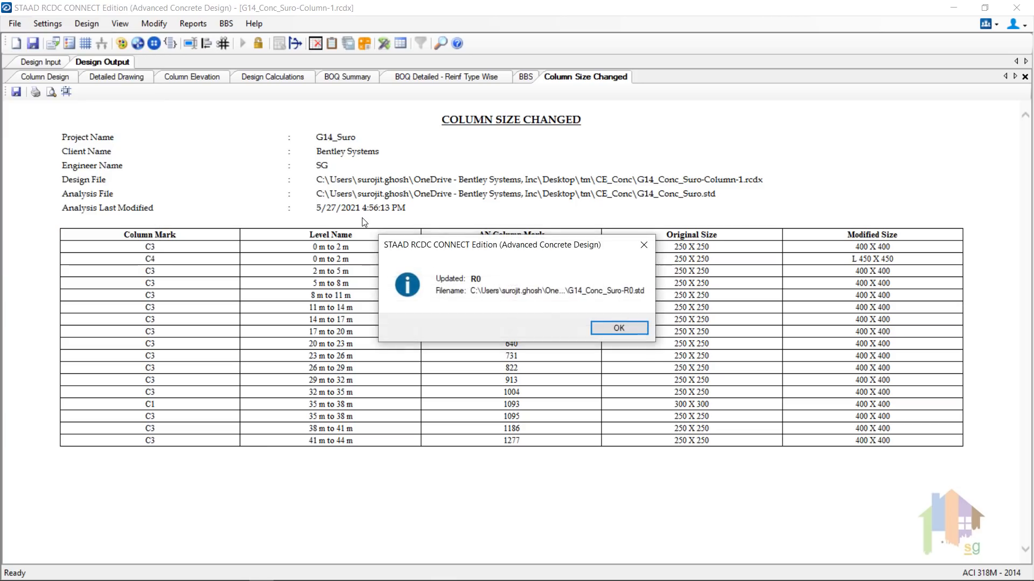
click(608, 328)
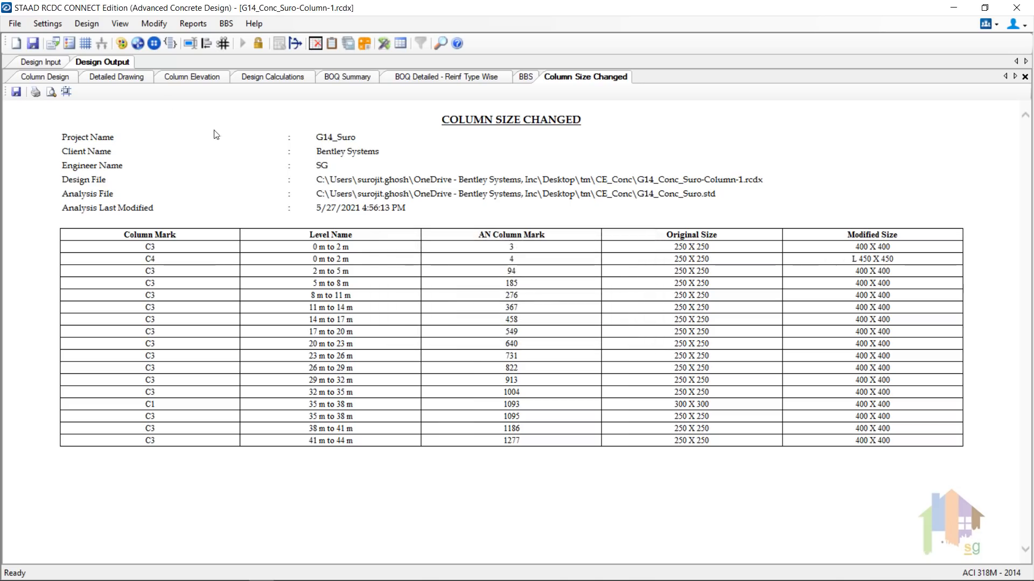
click(17, 23)
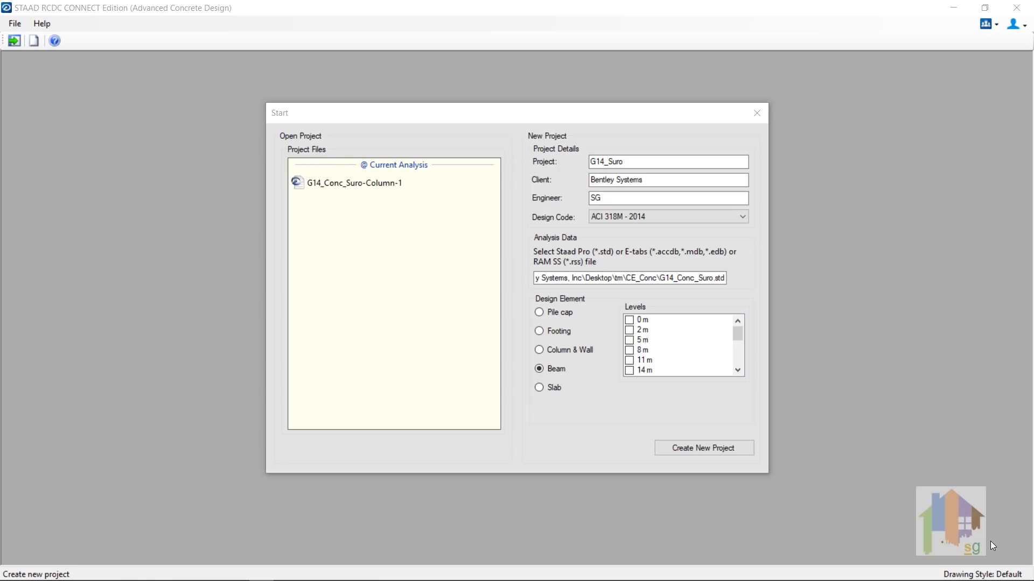
Step: Tick the 11 m level for Beam design and create the new beam design project
click(629, 361)
click(630, 370)
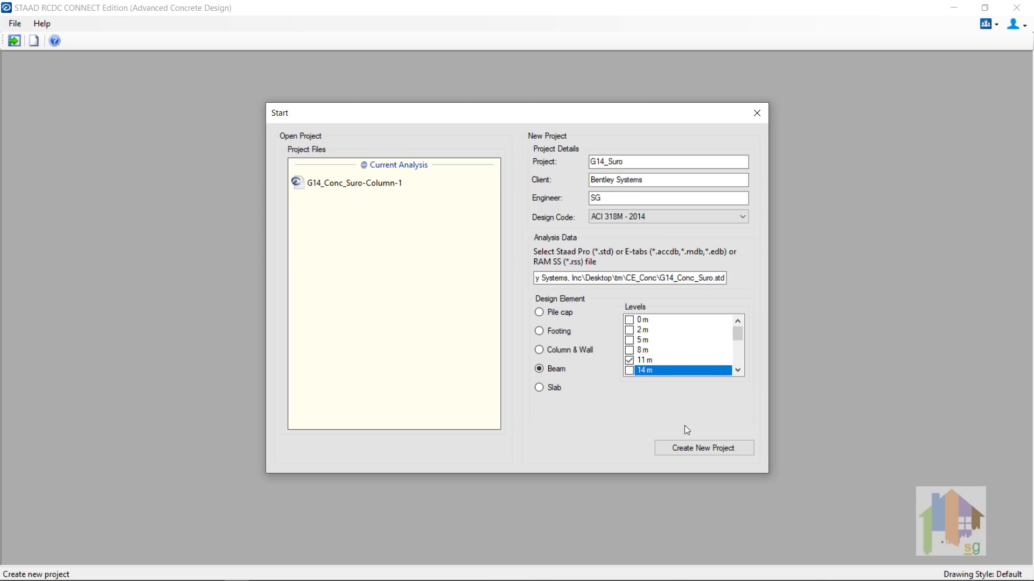
click(699, 448)
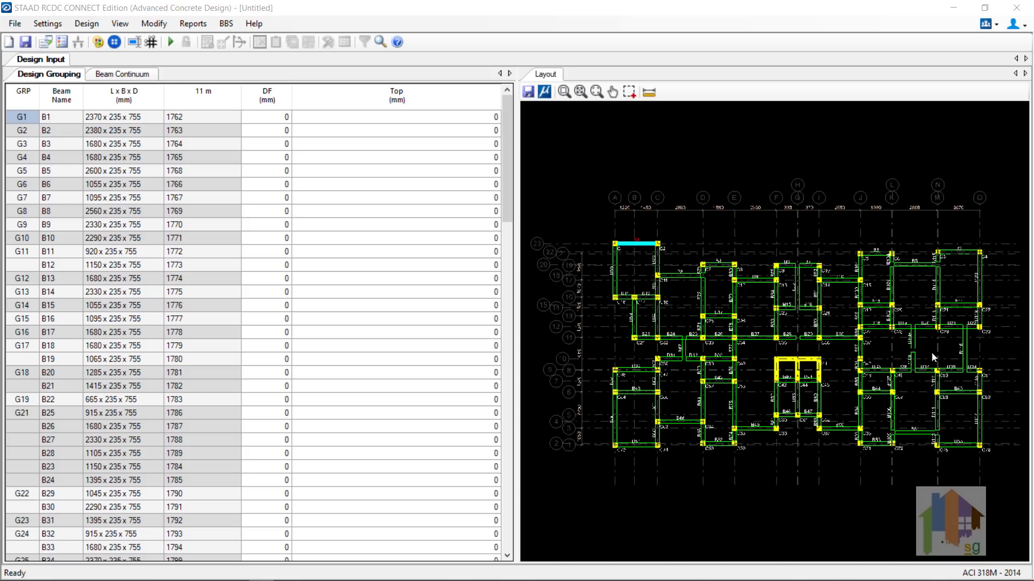
Step: Merge the B29–B30 beam group onto the end of the B25–B28 beam line
click(861, 271)
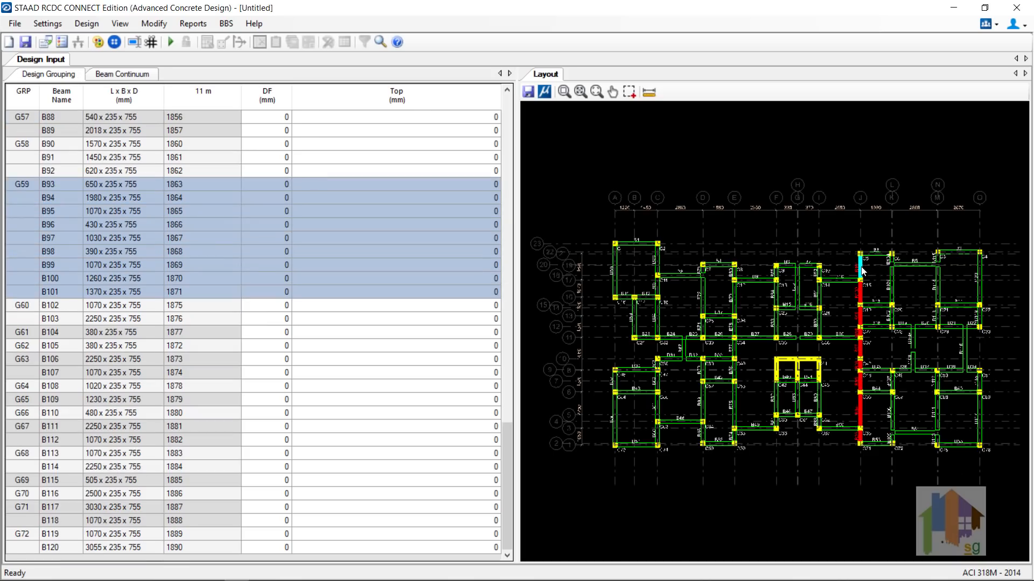
click(735, 295)
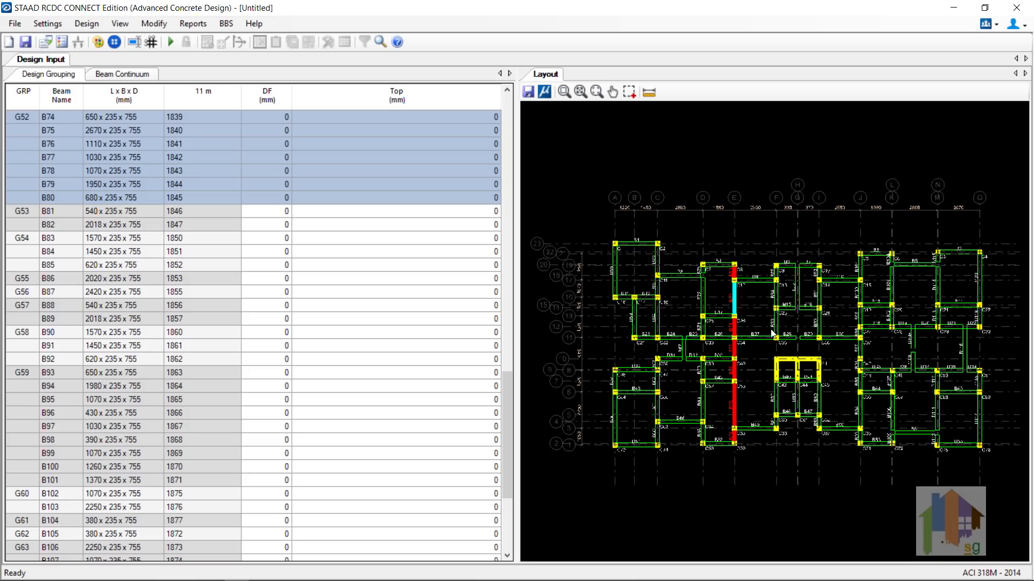
right_click(829, 338)
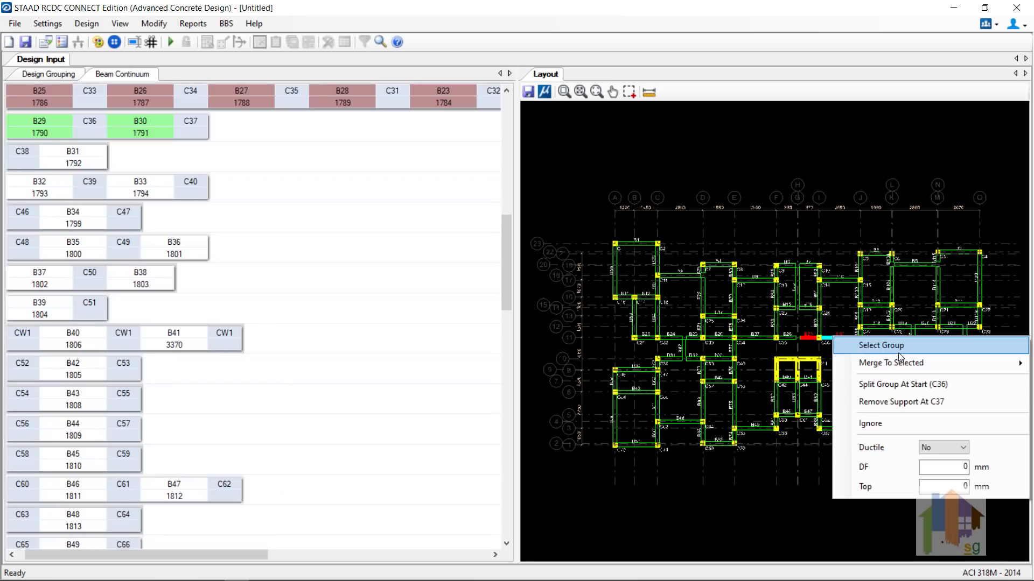
mouse_move(902, 362)
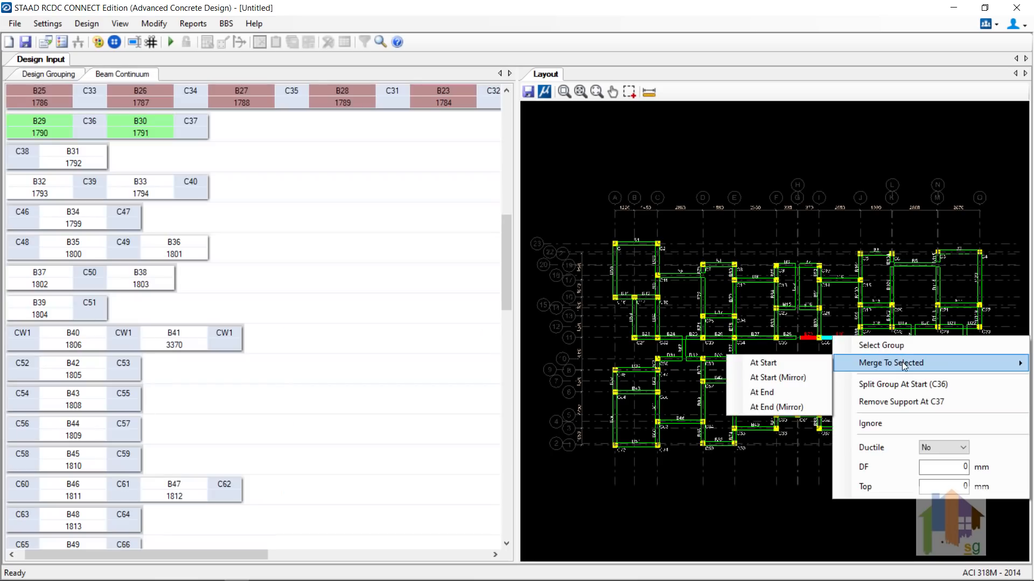
click(781, 391)
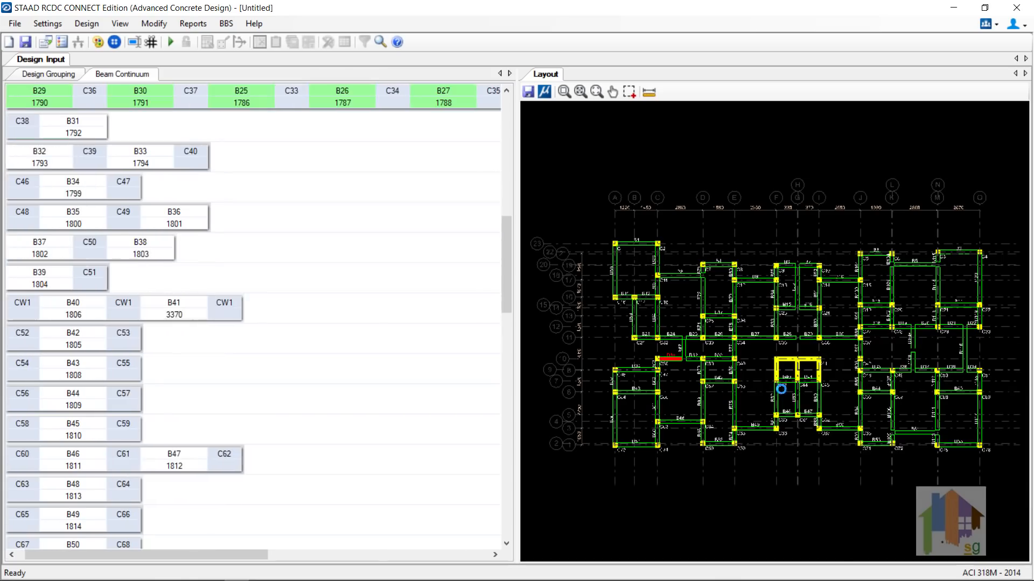
click(752, 338)
click(56, 24)
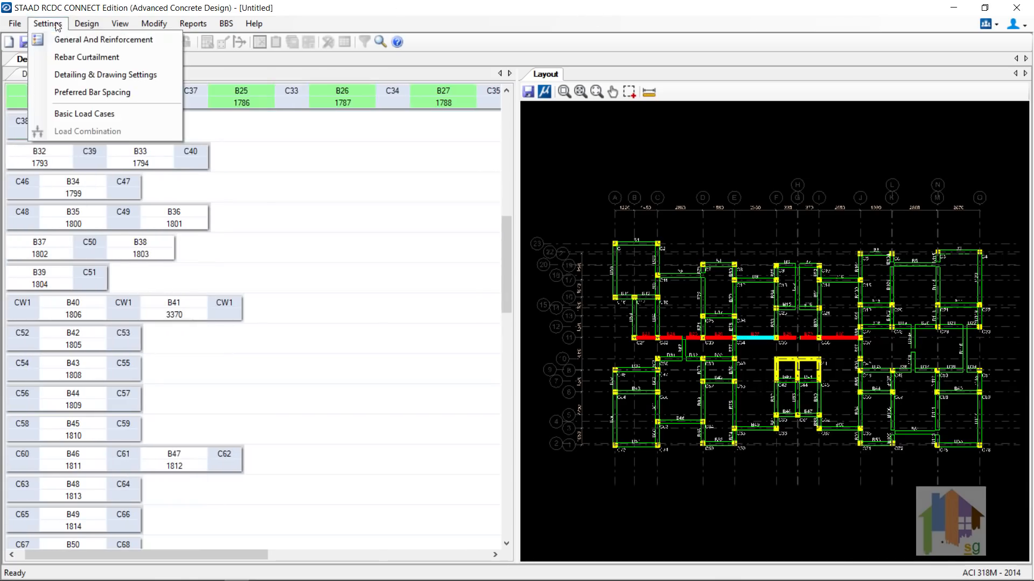
Step: Set flanged secondary beams, bending-plus-axial design, Best Fit top detailing and crack width check
click(59, 39)
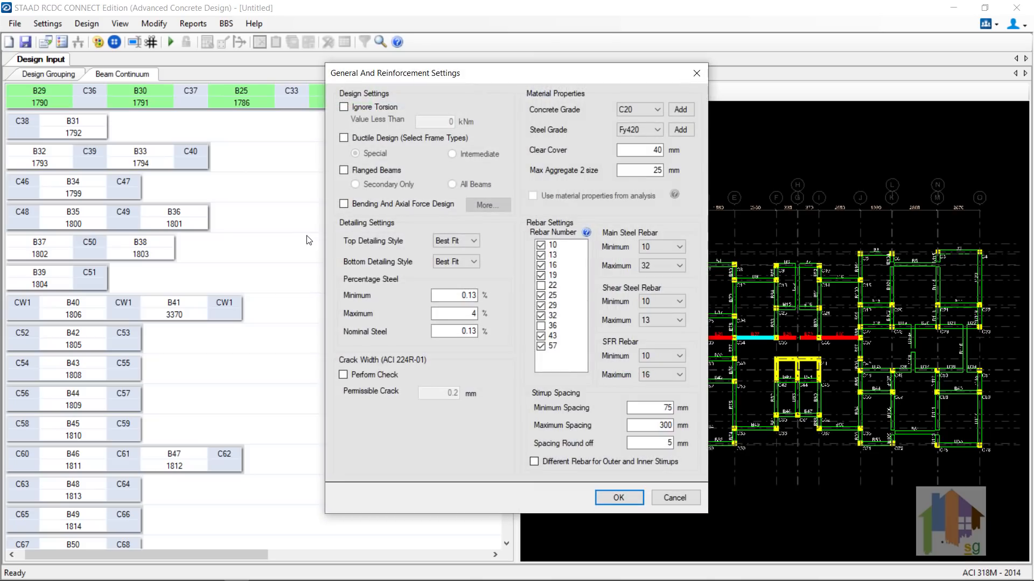
click(344, 169)
click(343, 204)
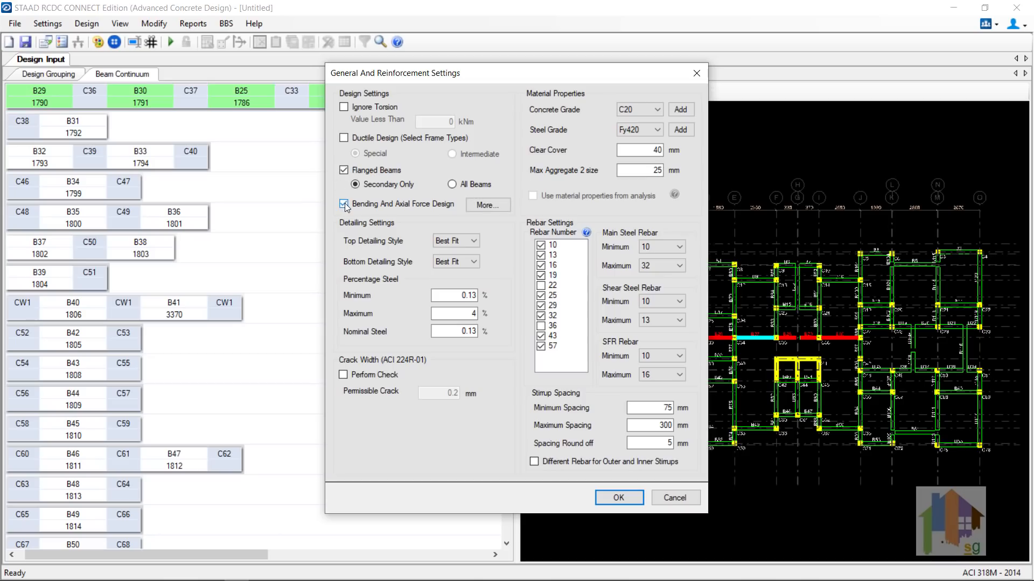
click(488, 205)
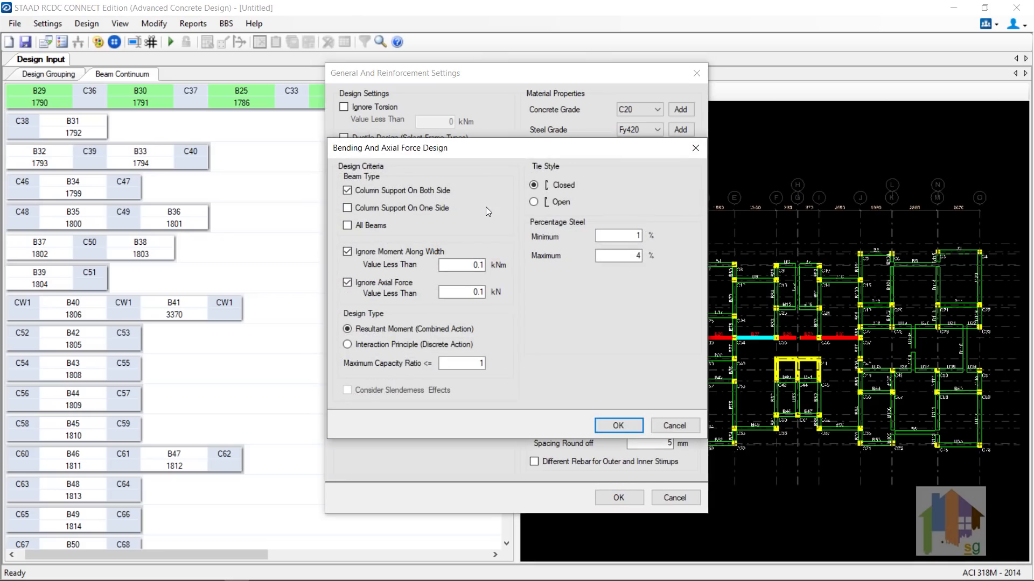
click(618, 426)
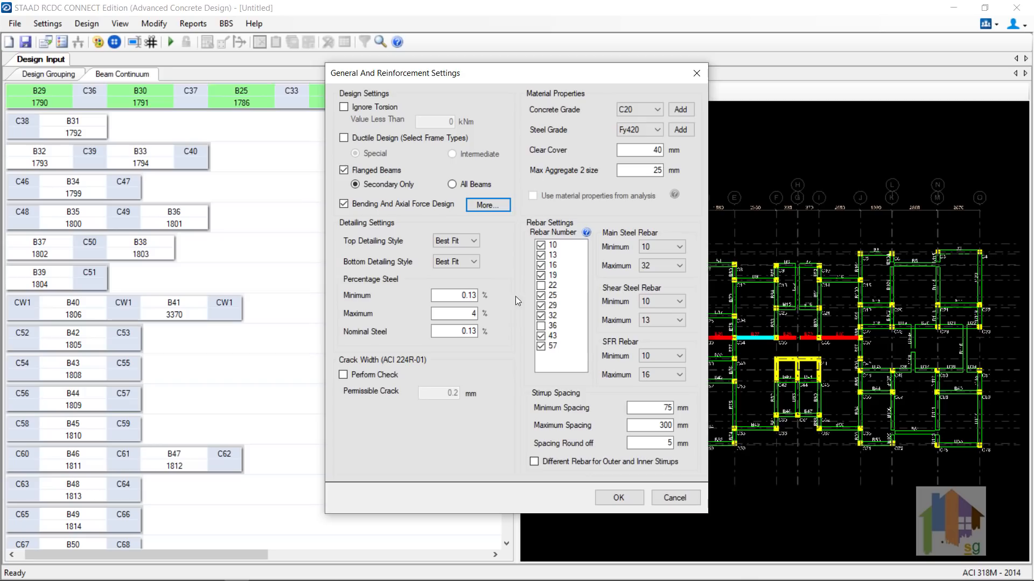
click(478, 242)
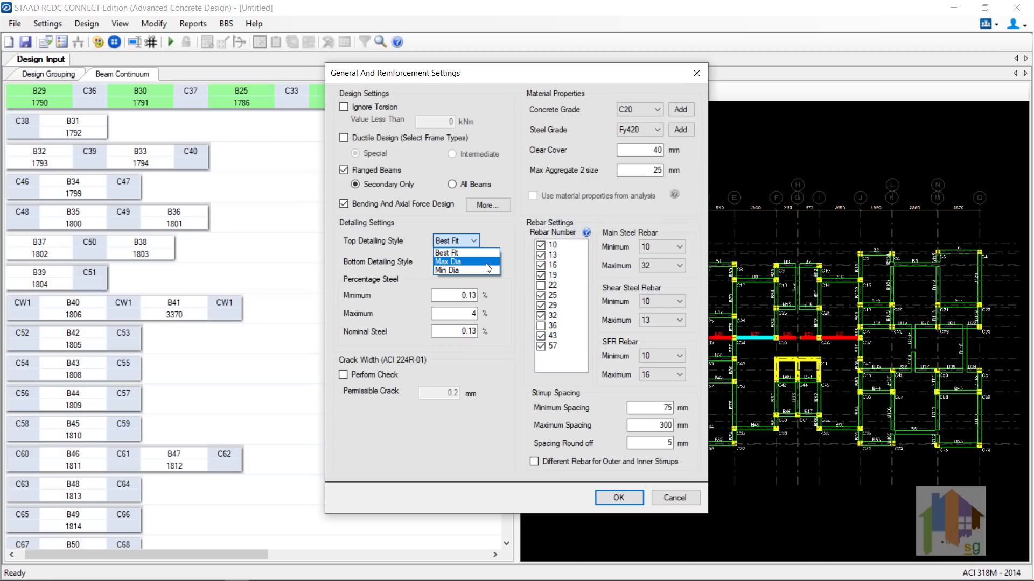
click(502, 235)
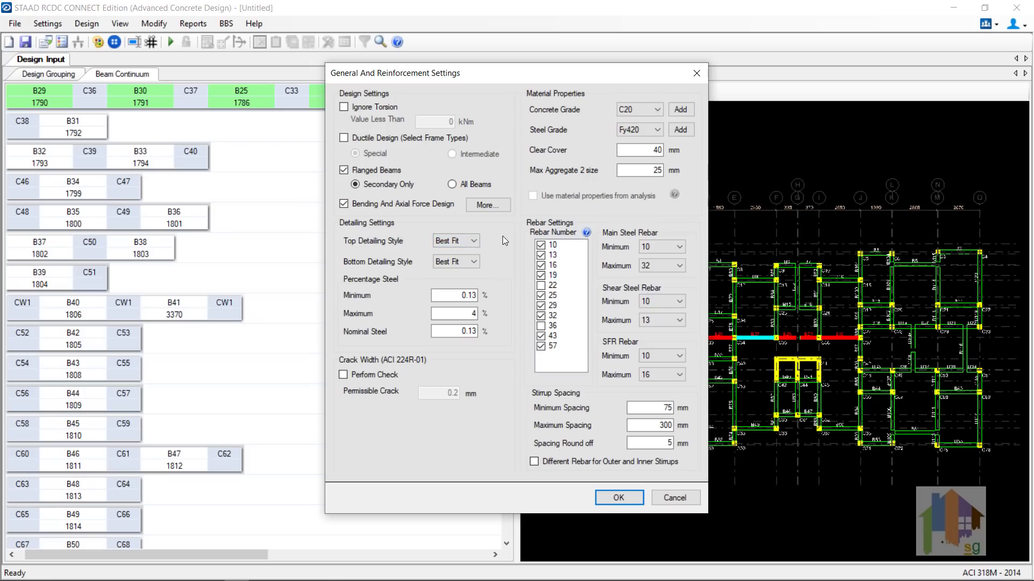
click(363, 376)
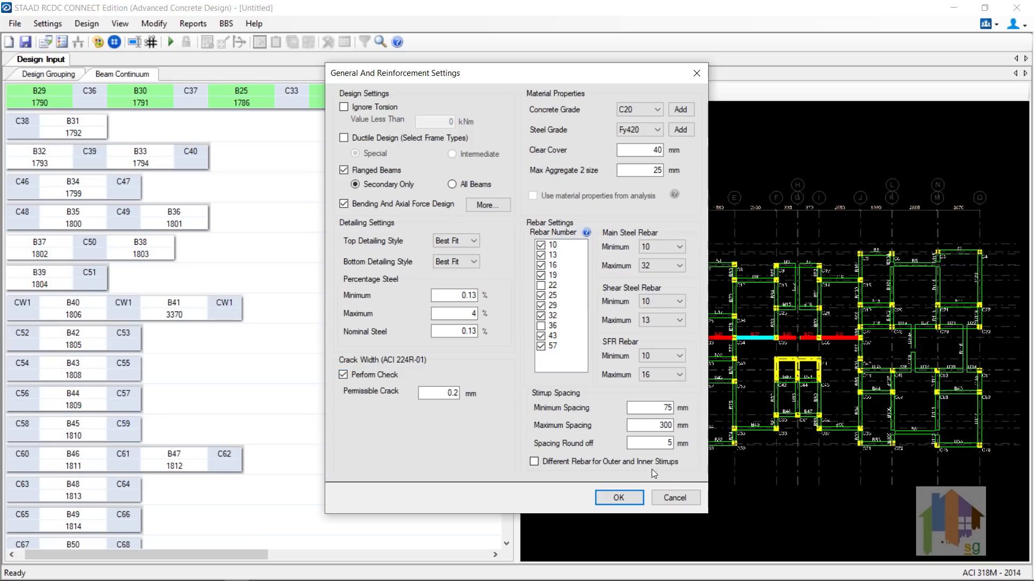
click(671, 499)
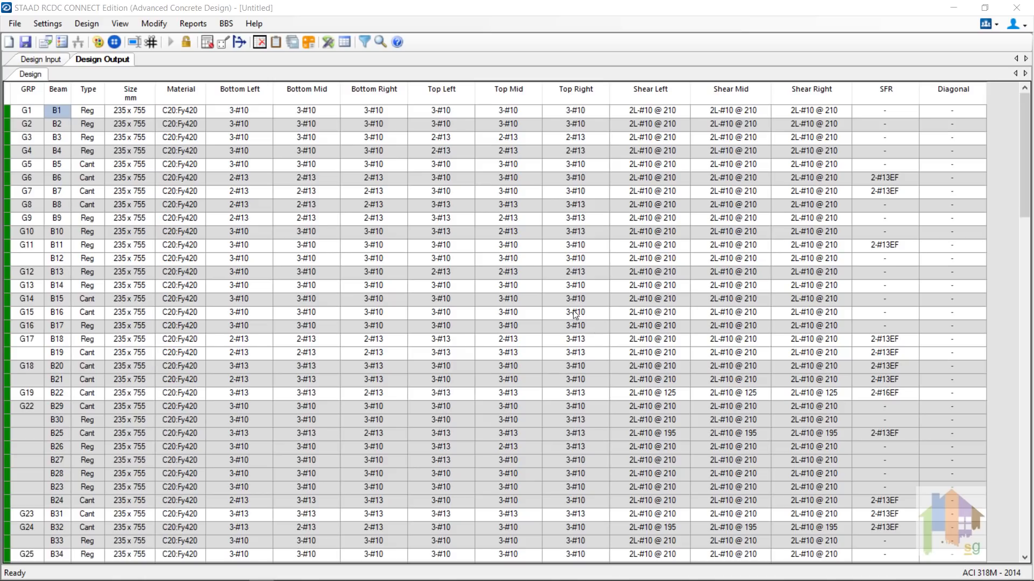
Step: Generate the elevation drawing for beam group G22 with cross sections and section marks
click(193, 24)
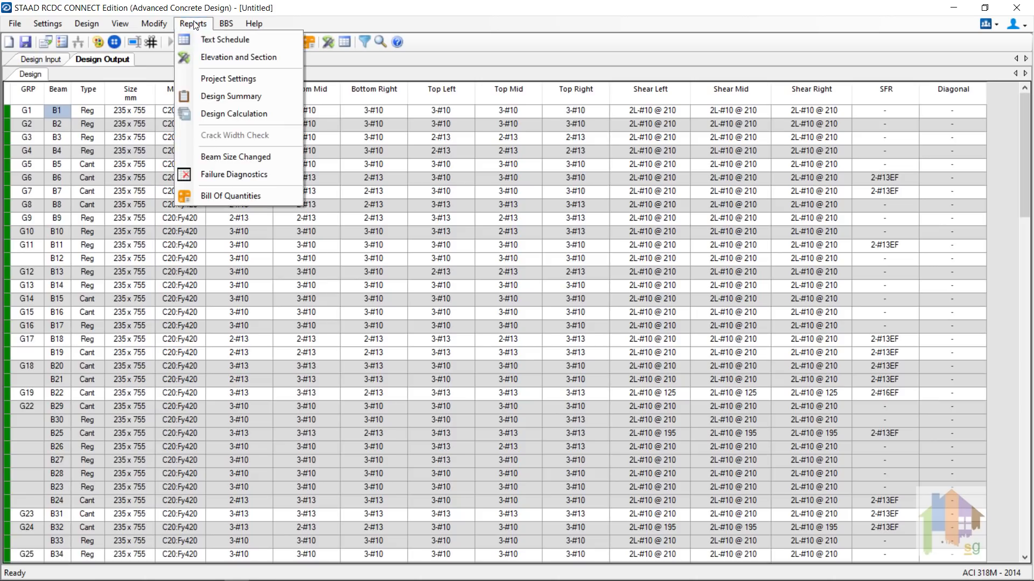
click(234, 57)
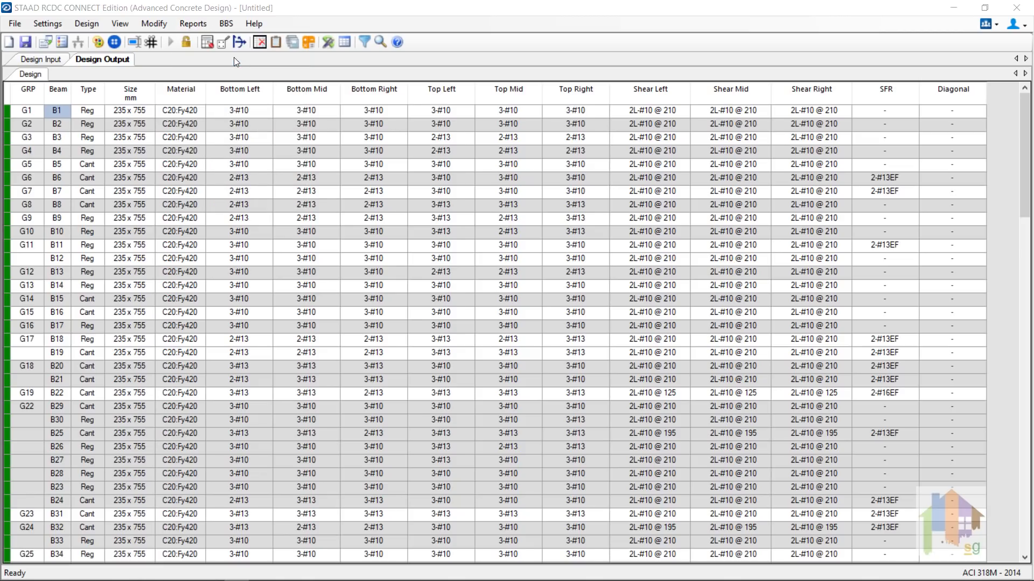
scroll(524, 323, down, 1)
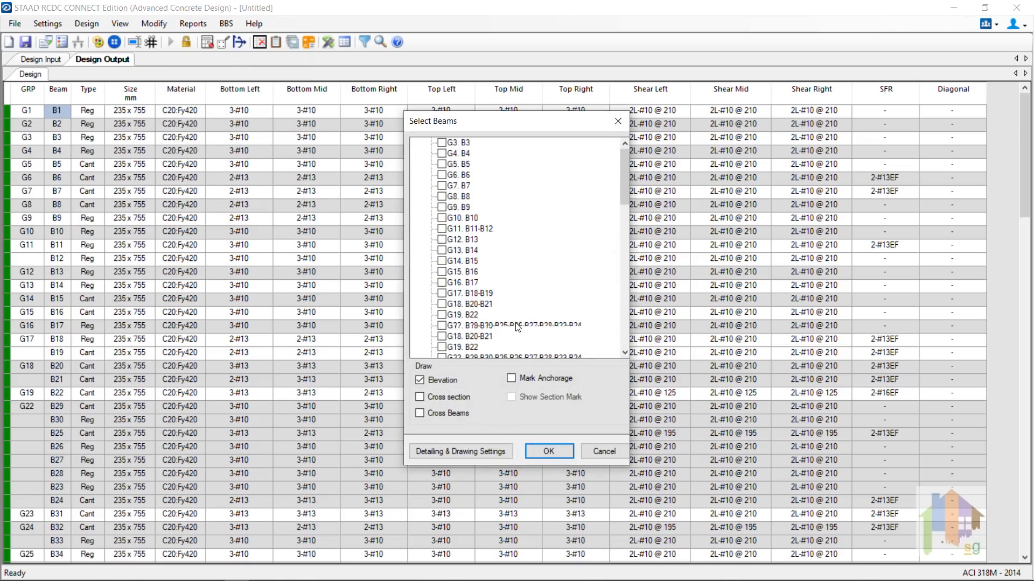
click(442, 325)
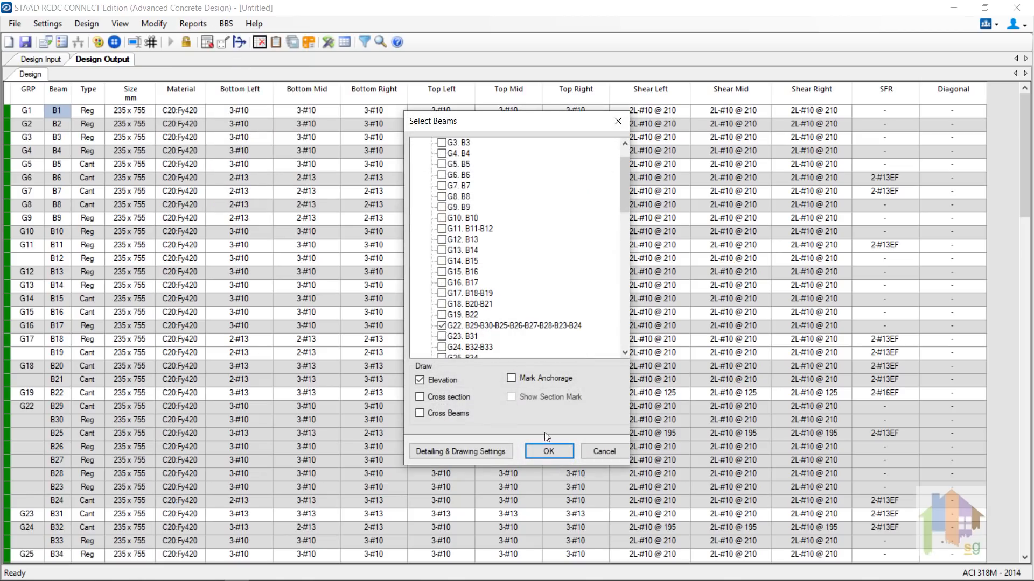
click(431, 399)
click(528, 397)
click(549, 455)
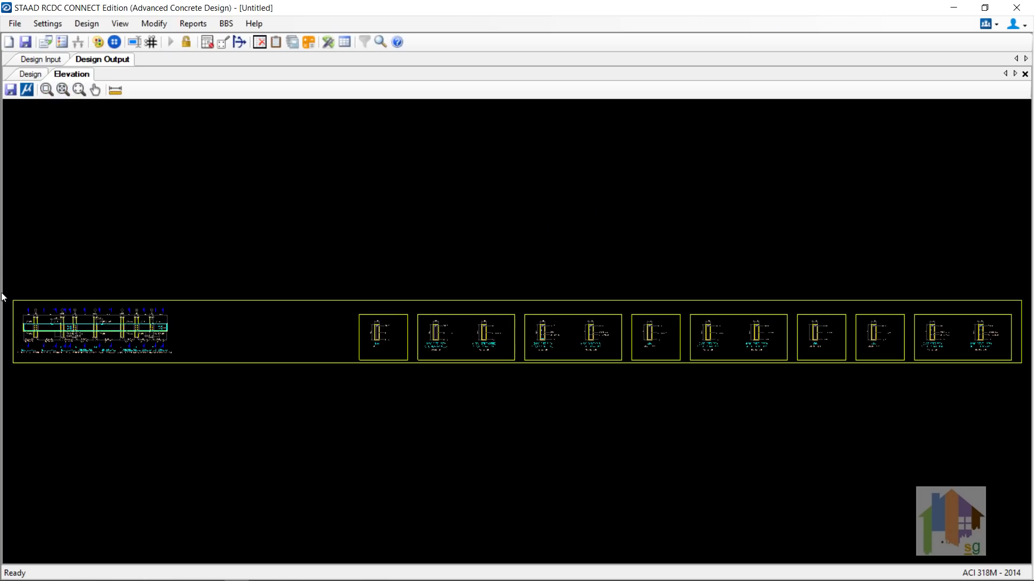
Step: Zoom and pan the elevation to inspect beams B23–B28 and sections 1-1 and 2-2 of B30
drag(15, 306, 101, 358)
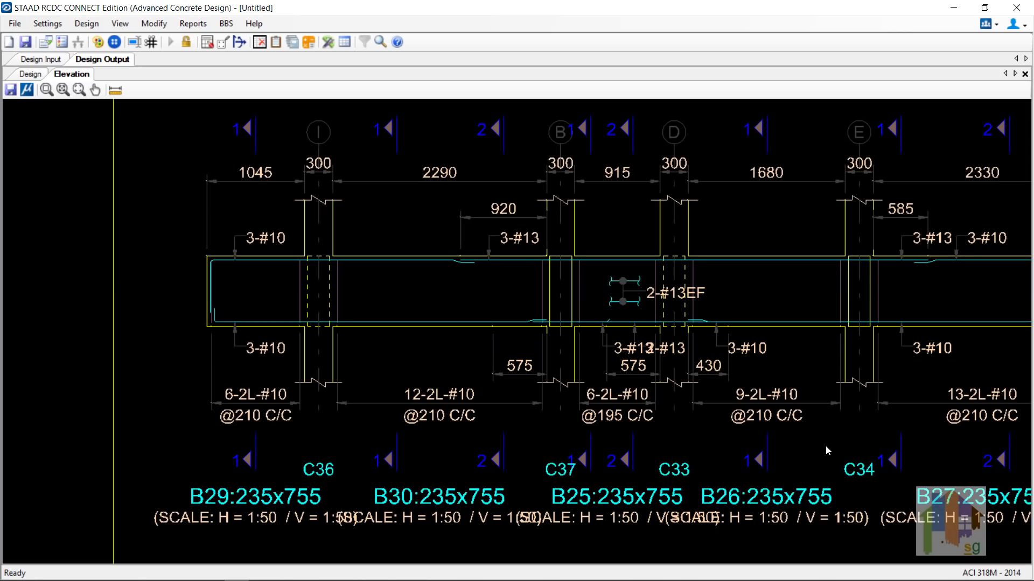
middle_drag(852, 447, 695, 448)
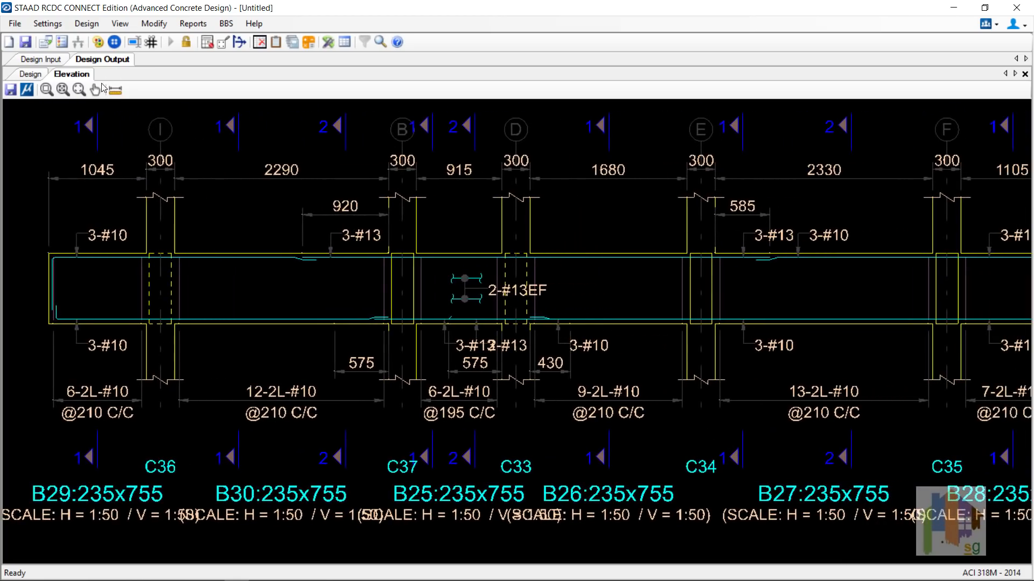
click(59, 91)
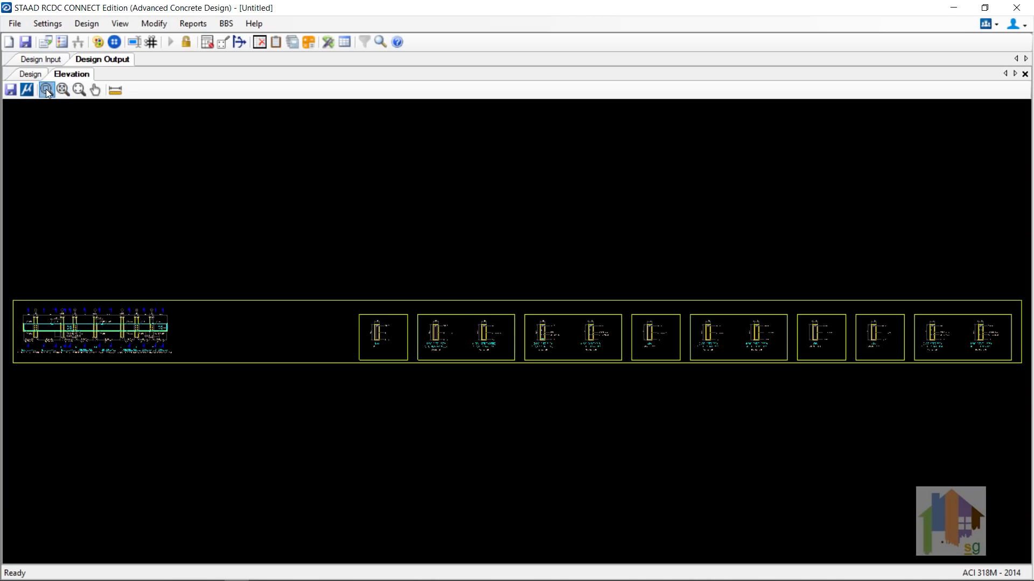
drag(419, 316, 510, 363)
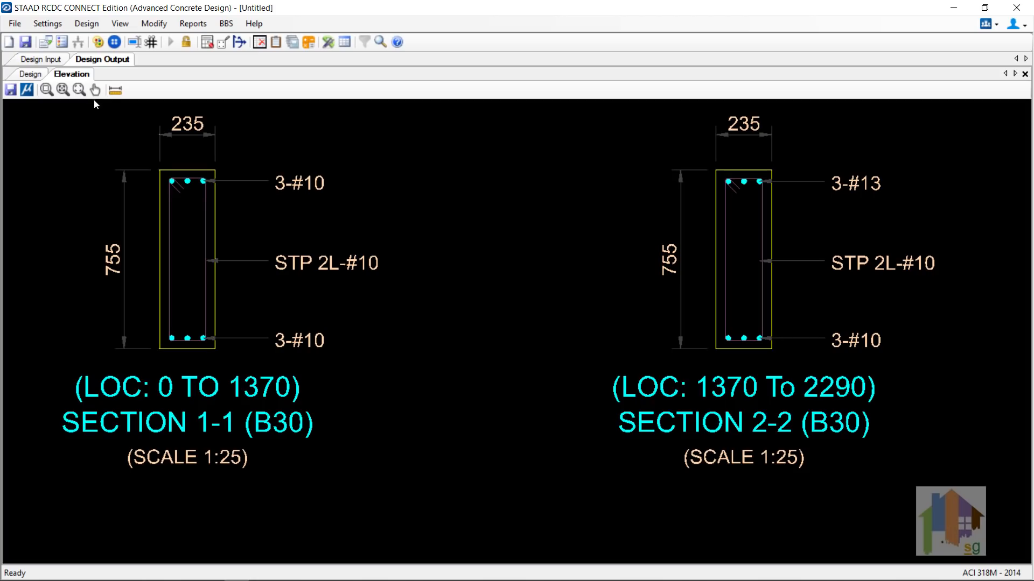
click(63, 91)
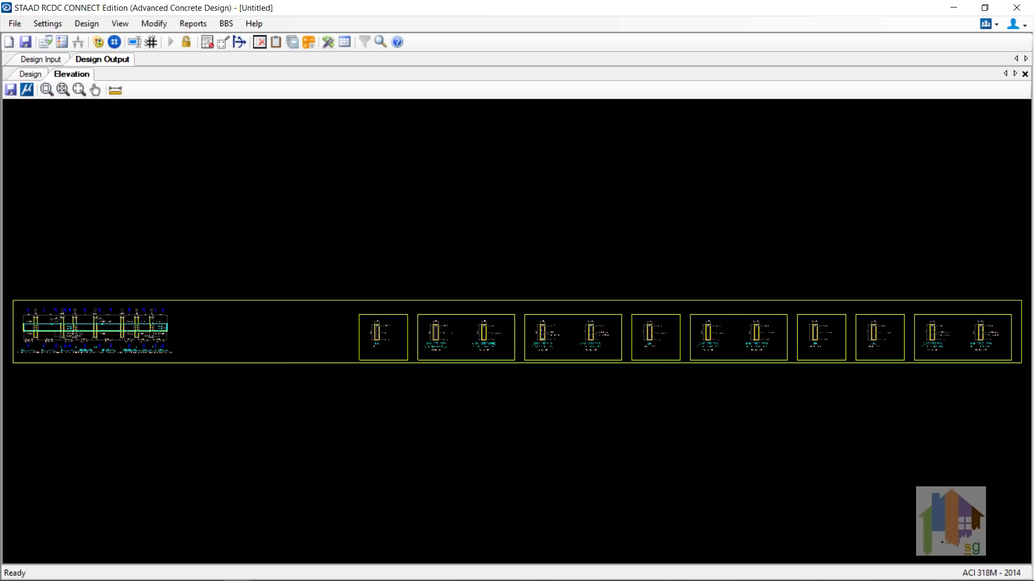
drag(183, 355, 102, 304)
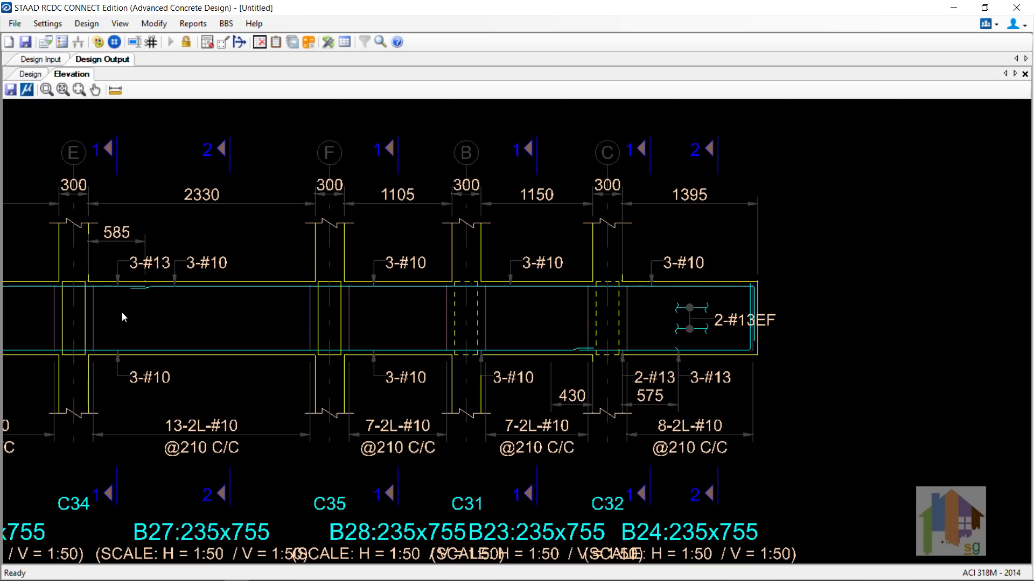
mouse_move(175, 319)
middle_down()
mouse_move(323, 323)
mouse_move(401, 311)
middle_up()
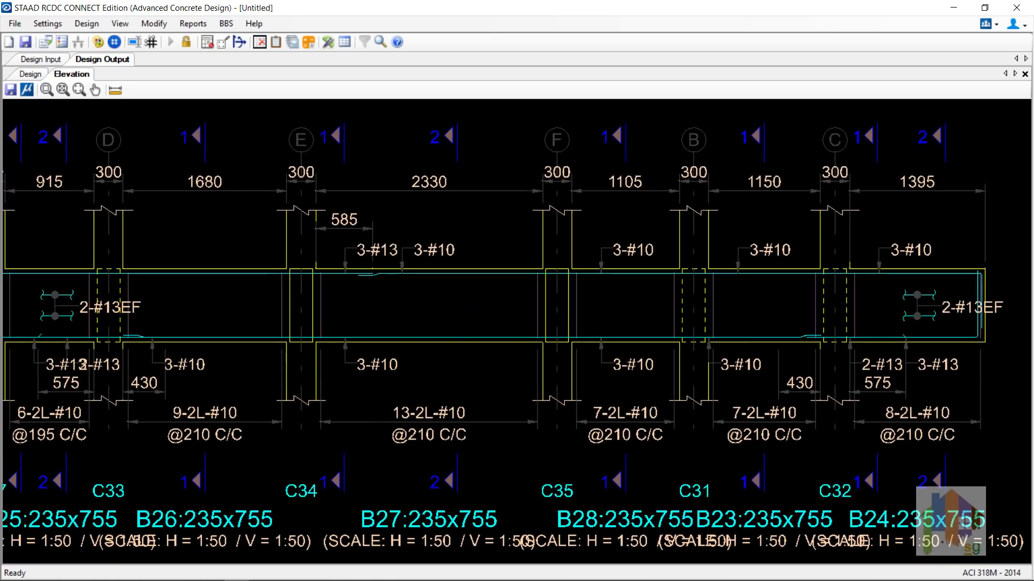
Step: Generate the bar bending schedule drawing for beam group G22
click(226, 26)
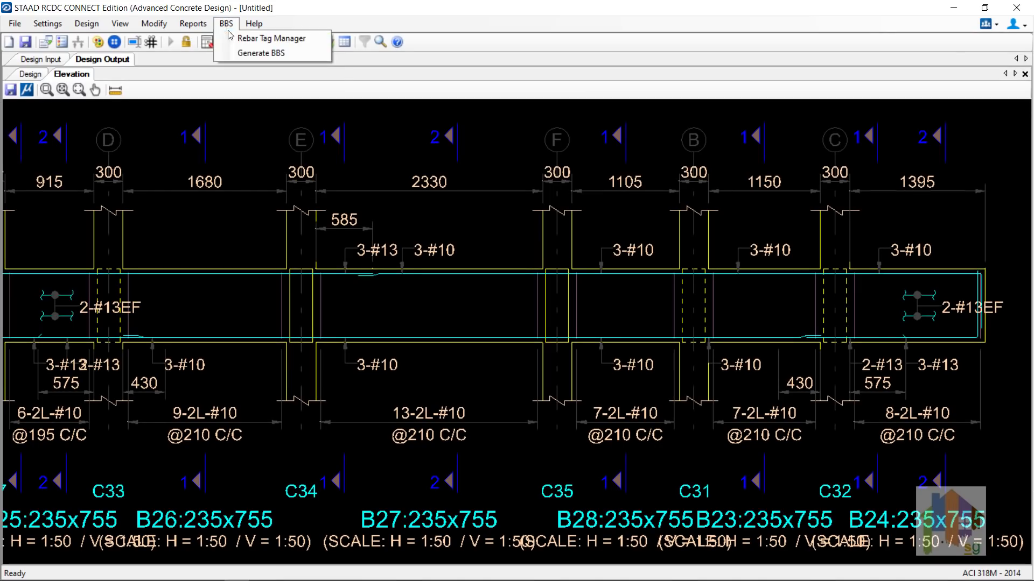
click(245, 53)
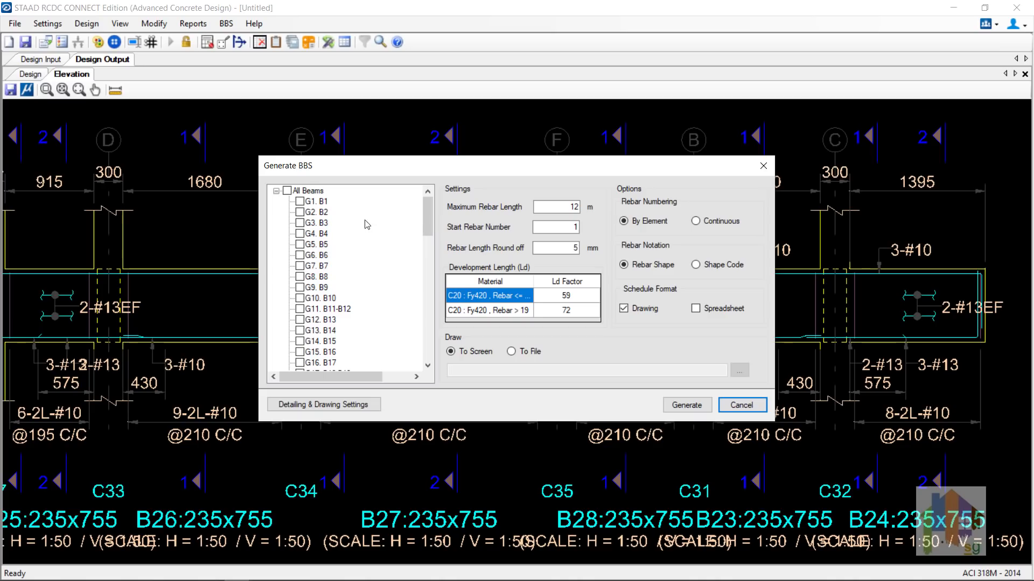
scroll(336, 334, down, 5)
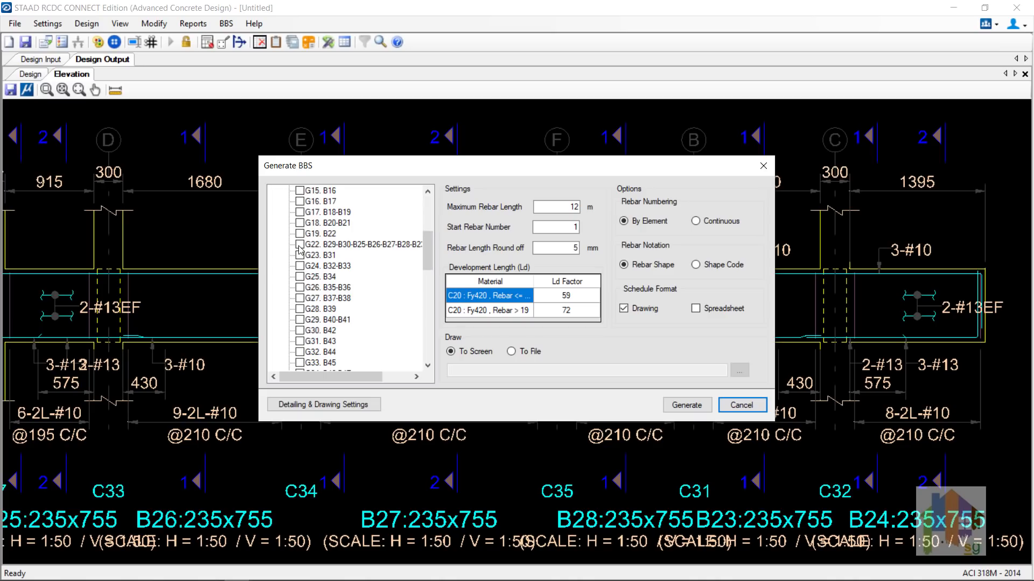
click(686, 404)
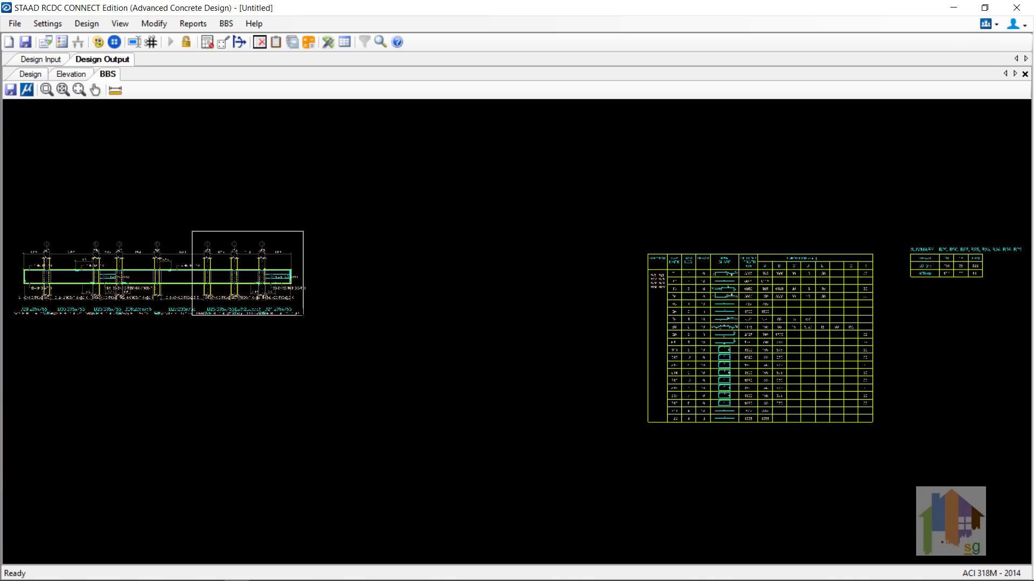
Step: Zoom and pan the schedule to inspect beams B26–B24 and the bar dimension columns
drag(303, 316, 306, 315)
mouse_move(293, 352)
middle_down()
mouse_move(441, 346)
mouse_move(508, 333)
mouse_move(499, 331)
middle_up()
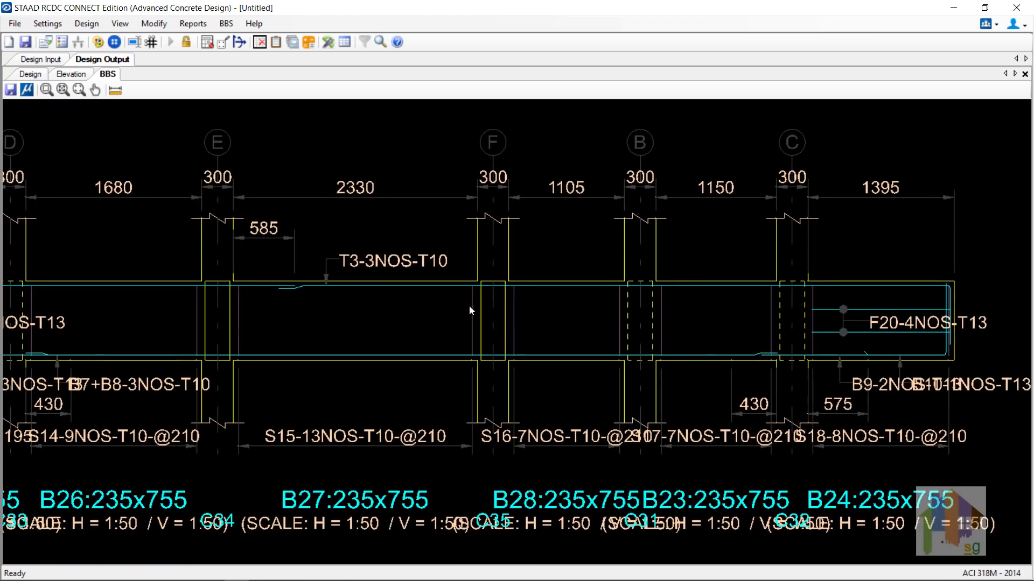
click(63, 90)
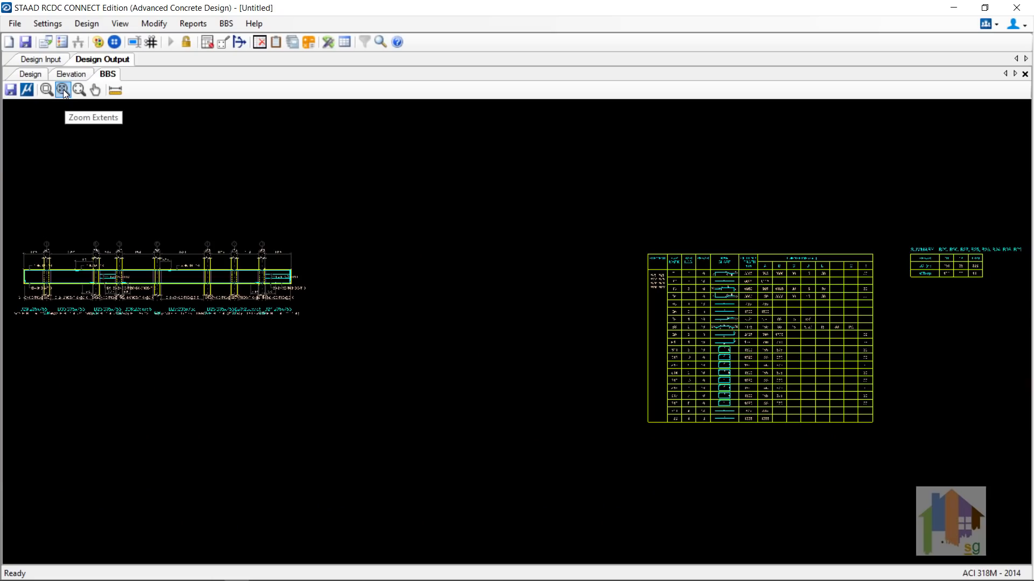
click(43, 89)
drag(629, 245, 807, 325)
middle_drag(836, 346, 745, 323)
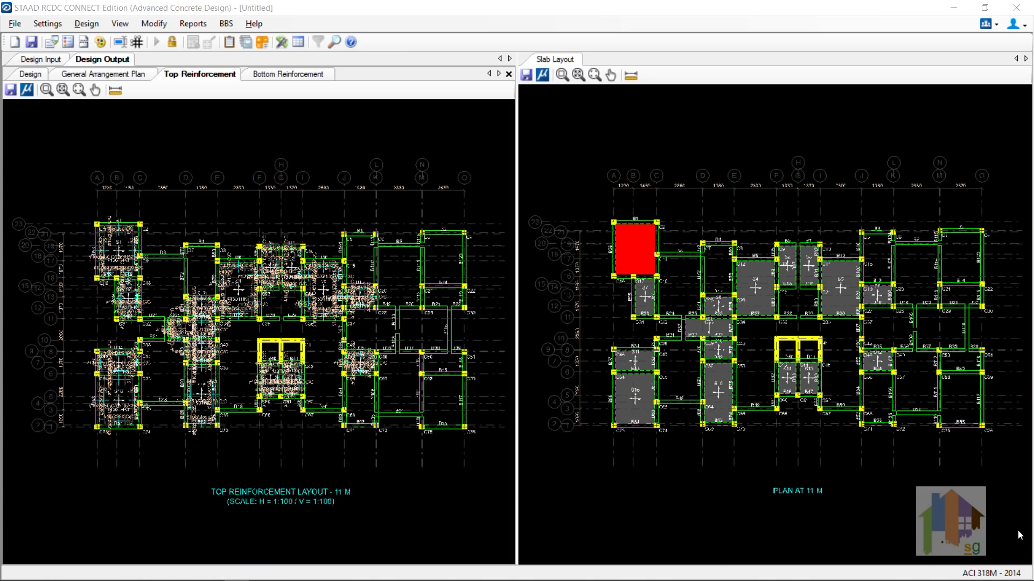
Step: Inspect the slab top and bottom reinforcement layouts and the slab design data table
drag(69, 203, 168, 330)
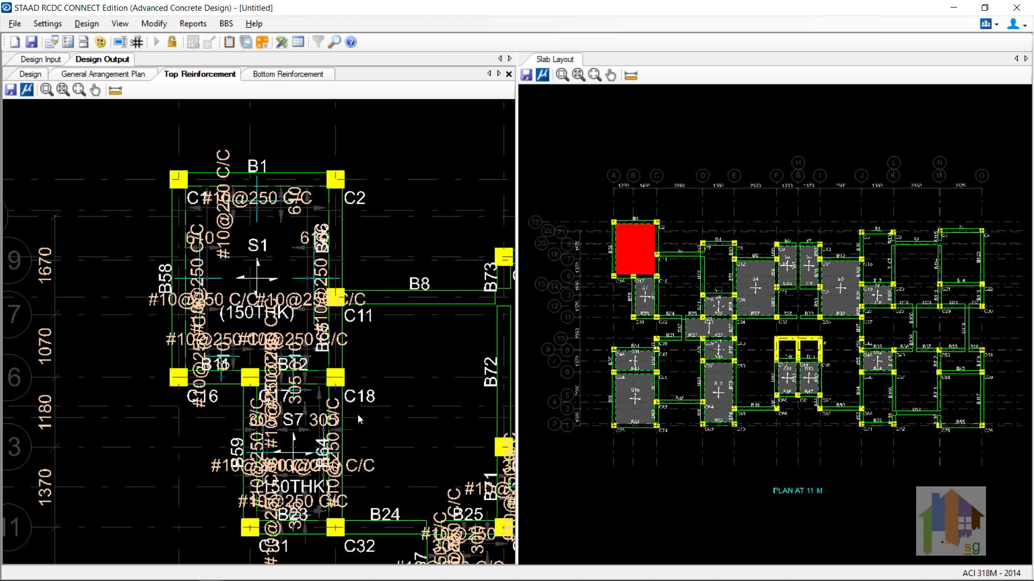
scroll(358, 415, down, 2)
middle_drag(380, 426, 169, 275)
click(285, 75)
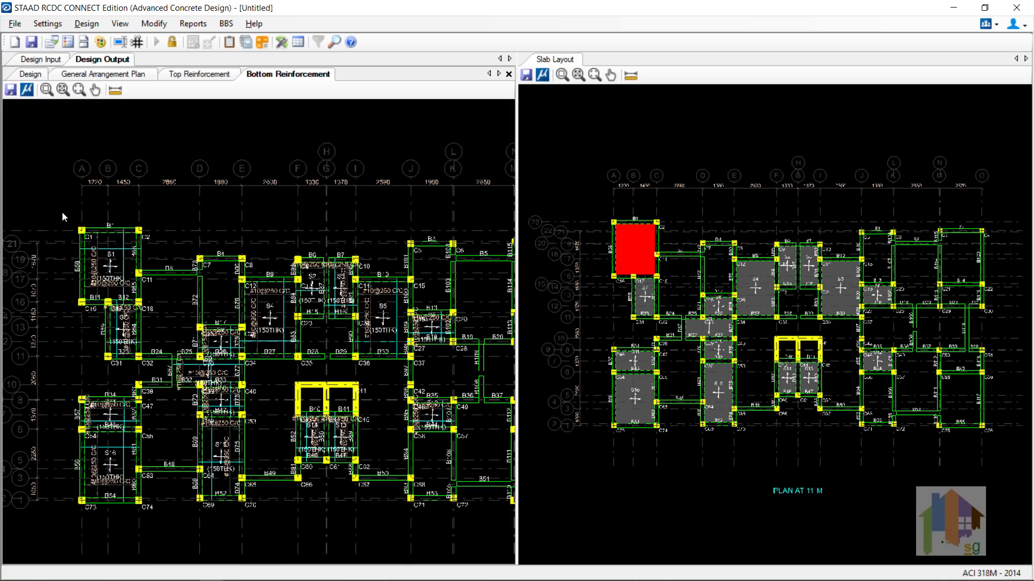
click(39, 61)
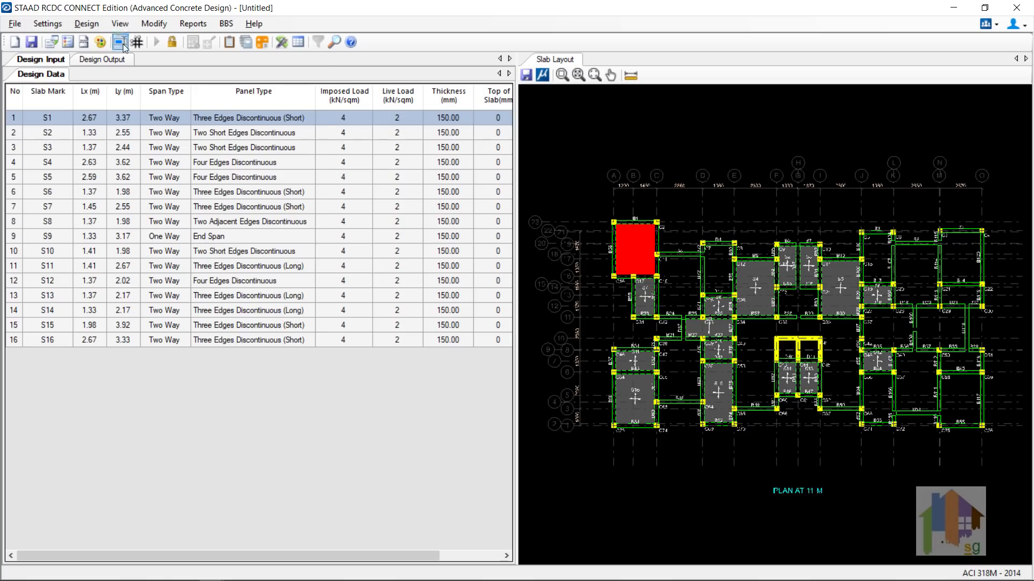
Step: Draw the staircase section for slab S1
click(193, 25)
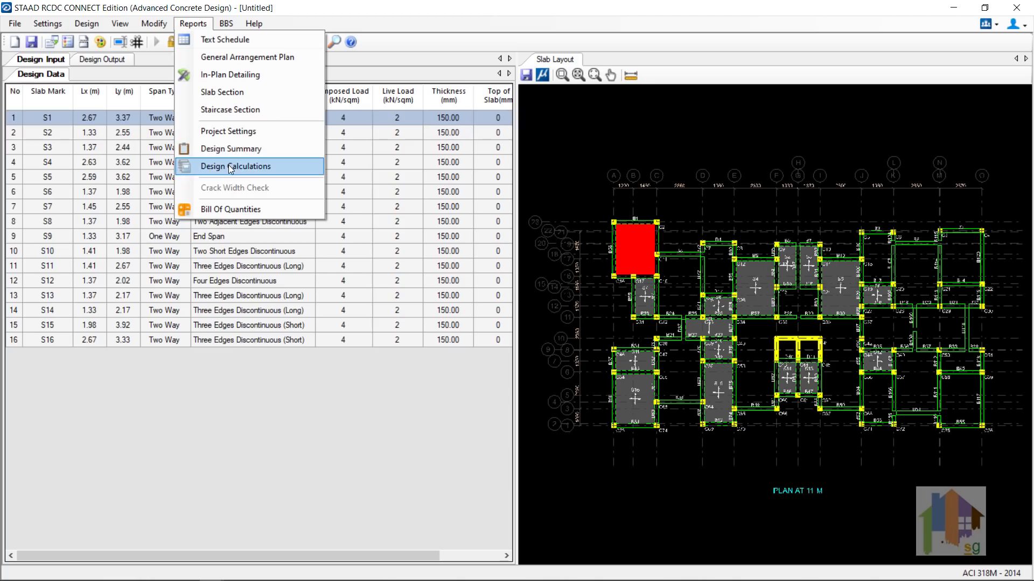
click(238, 110)
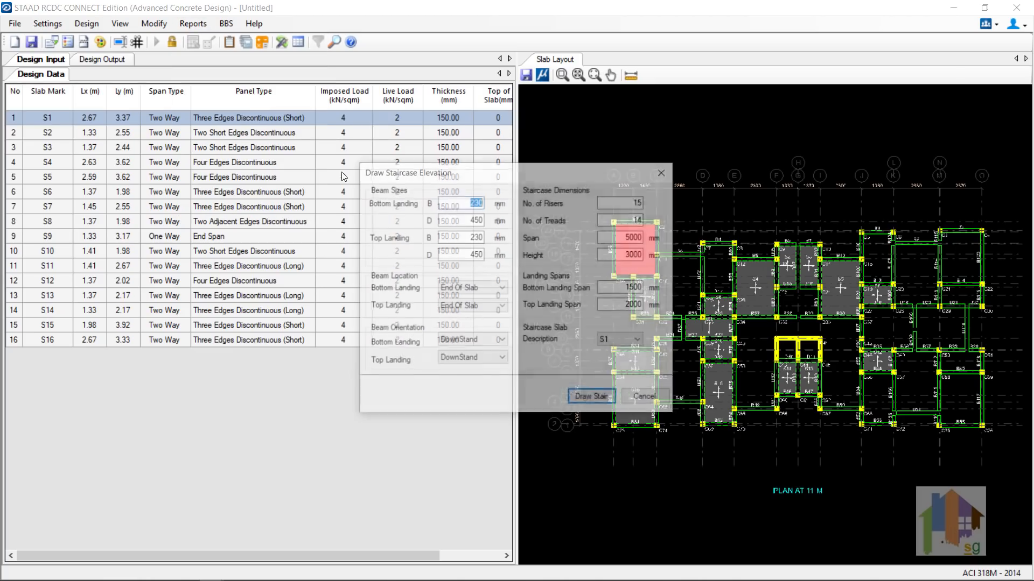
click(587, 399)
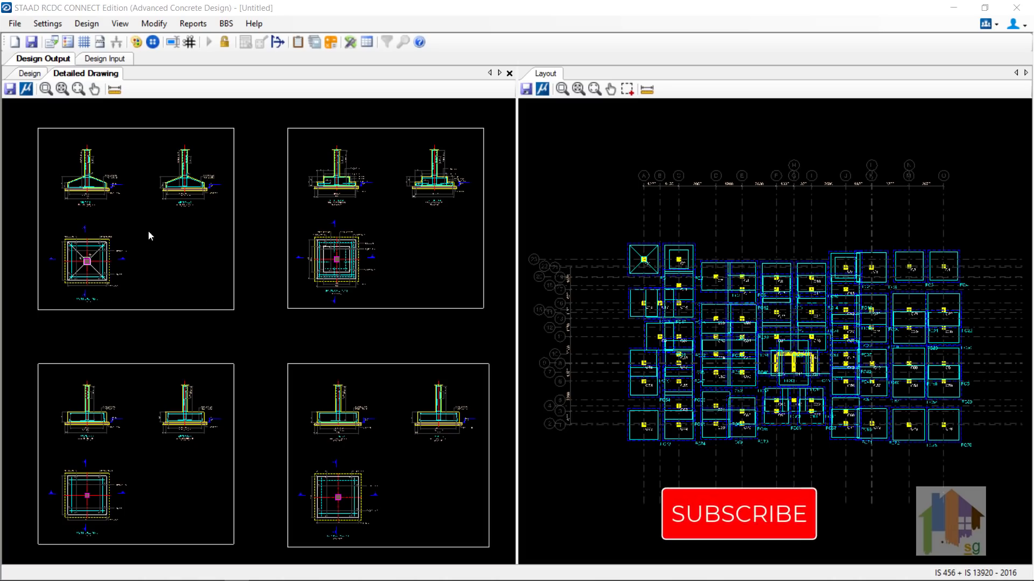
scroll(49, 182, up, 3)
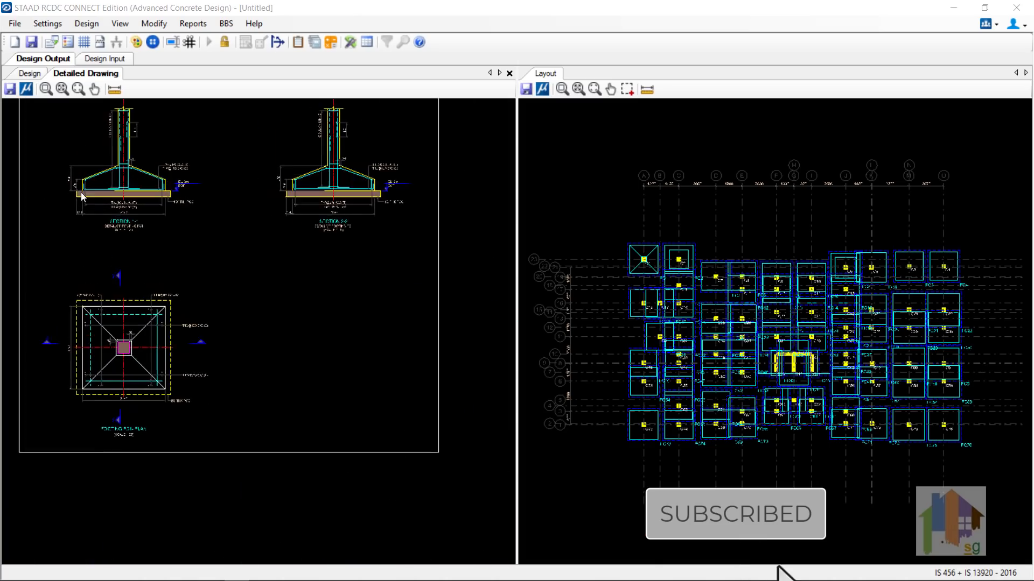
scroll(134, 198, up, 1)
middle_drag(137, 210, 161, 270)
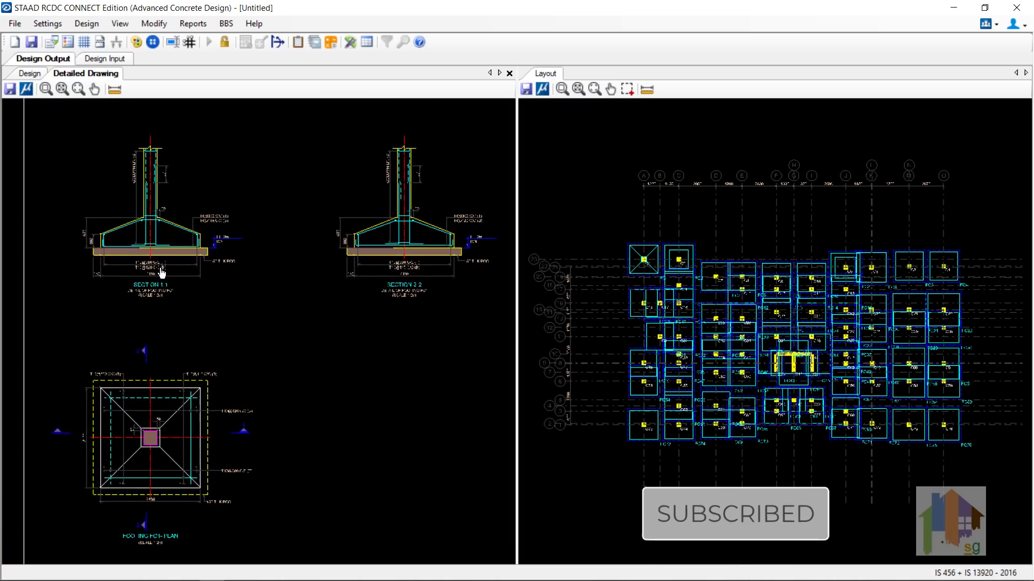